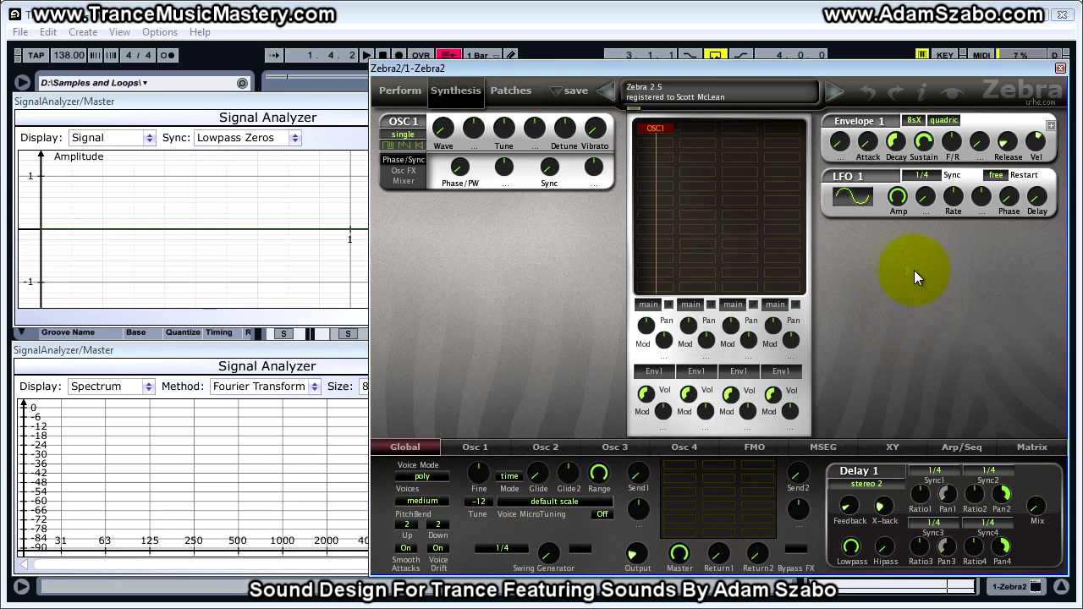
Switch the synth's compatibility setting to 2.3 mode
{"action": "left_click", "coordinate": [799, 89]}
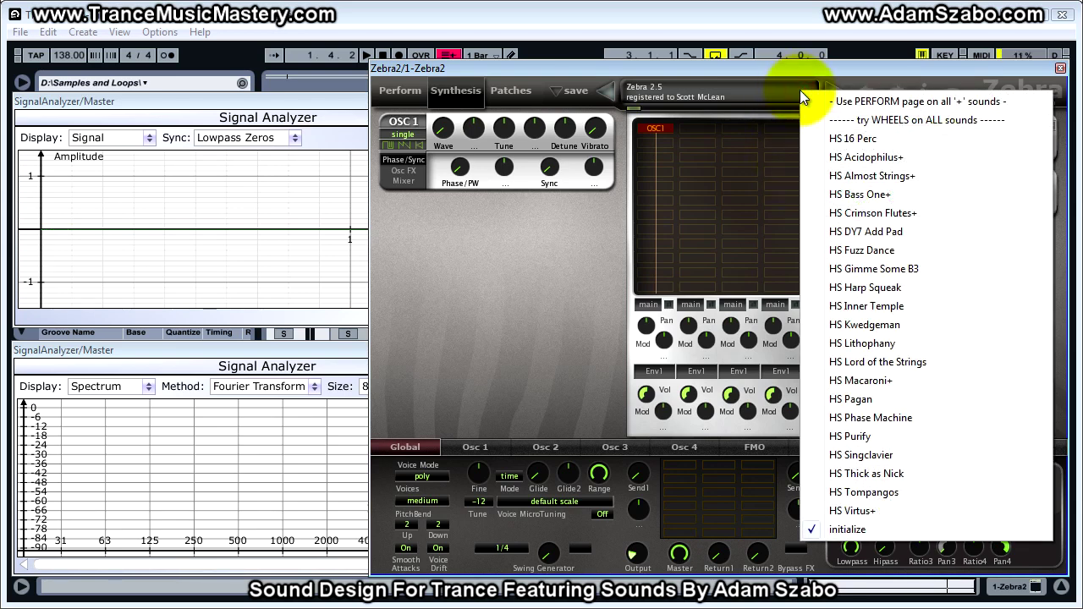
{"action": "left_click", "coordinate": [795, 90]}
{"action": "left_click", "coordinate": [782, 90]}
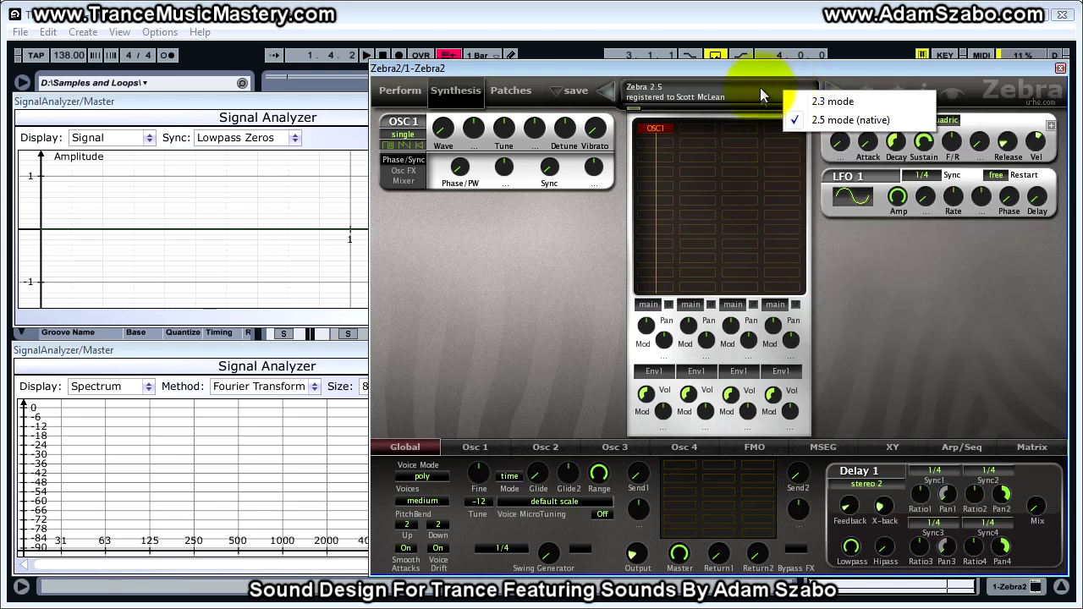
{"action": "left_click", "coordinate": [820, 101]}
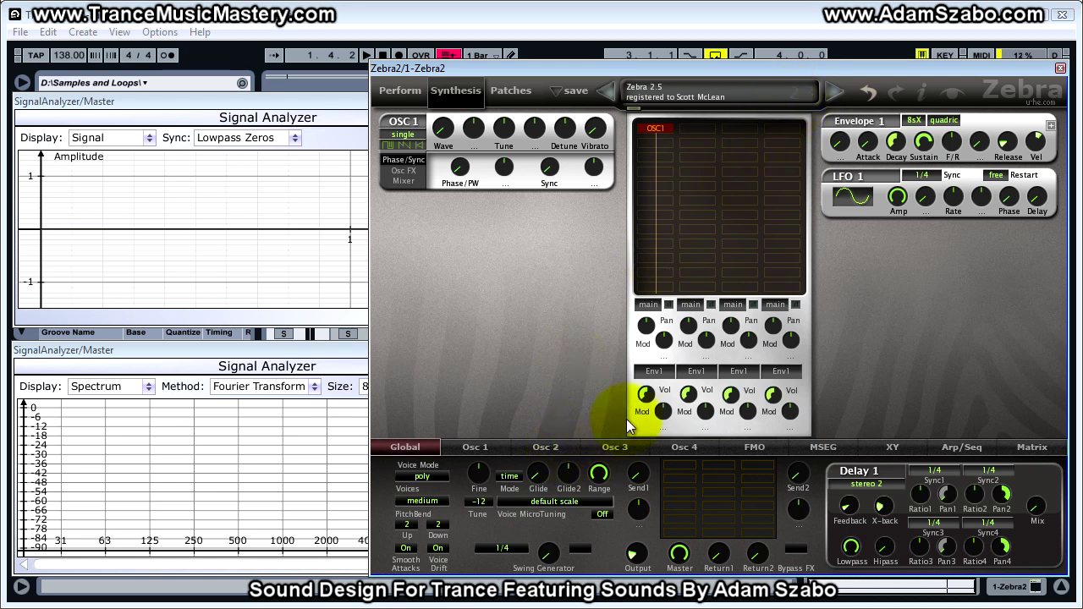
Raise the first mixer channel's volume to maximum and set the voice mode to arpeggiator
{"action": "left_click_drag", "start_coordinate": [647, 396], "coordinate": [634, 217]}
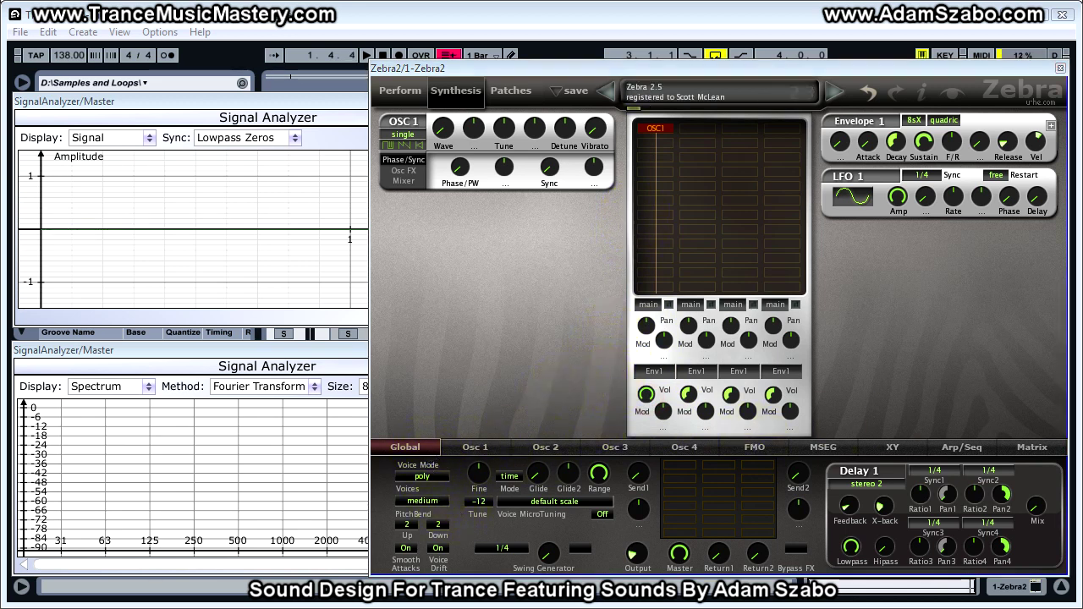
{"action": "left_click", "coordinate": [441, 483]}
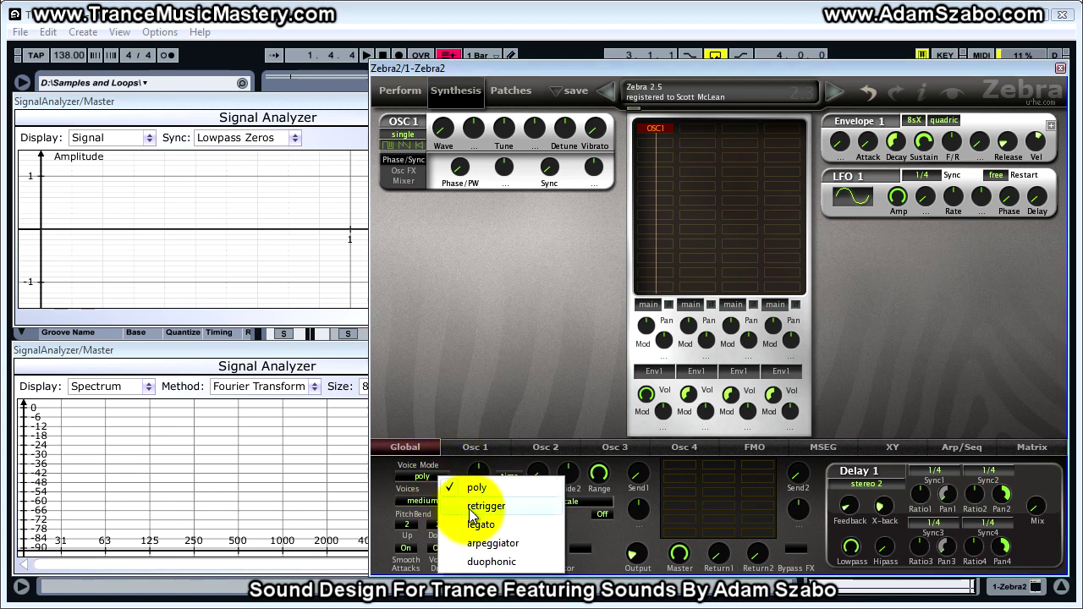
{"action": "left_click", "coordinate": [502, 544]}
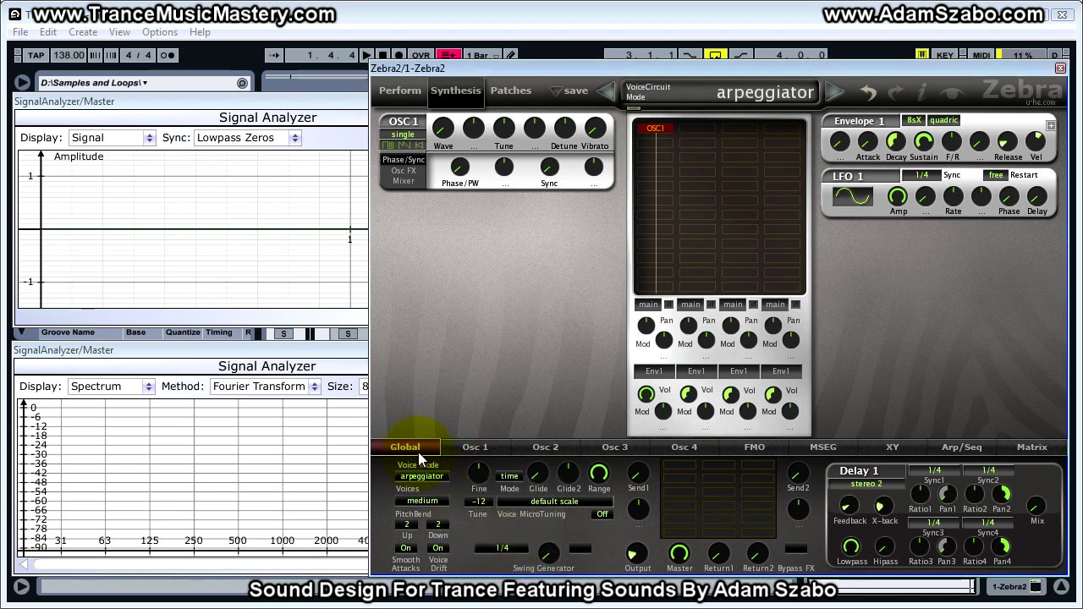
Set the arpeggiator's octave value to 0 and its sync rate to 1/16
{"action": "left_click", "coordinate": [961, 446]}
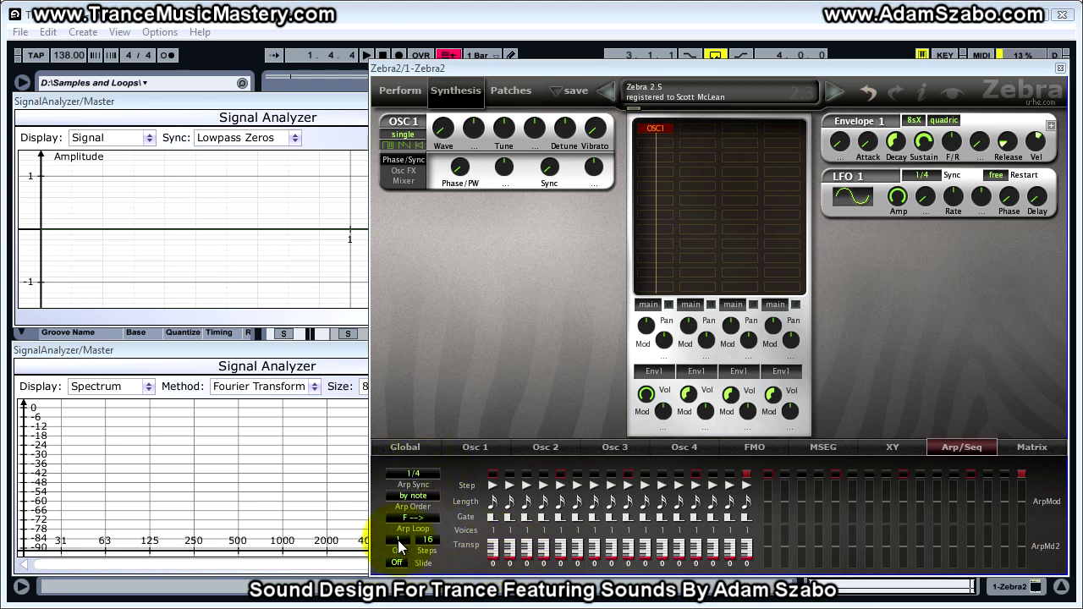
{"action": "left_click_drag", "start_coordinate": [397, 540], "coordinate": [397, 550]}
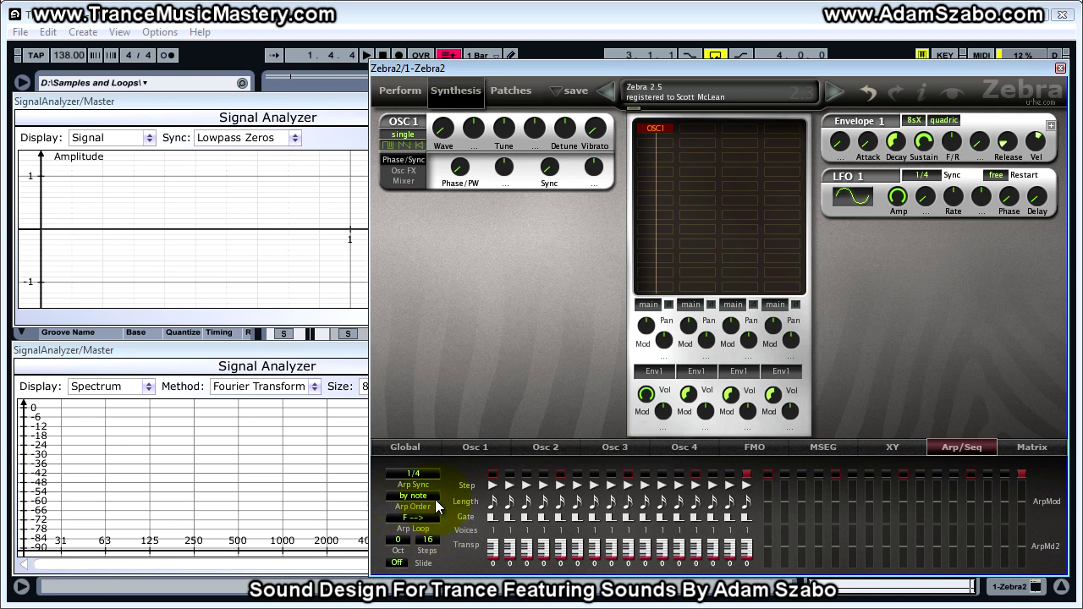
{"action": "left_click", "coordinate": [414, 473]}
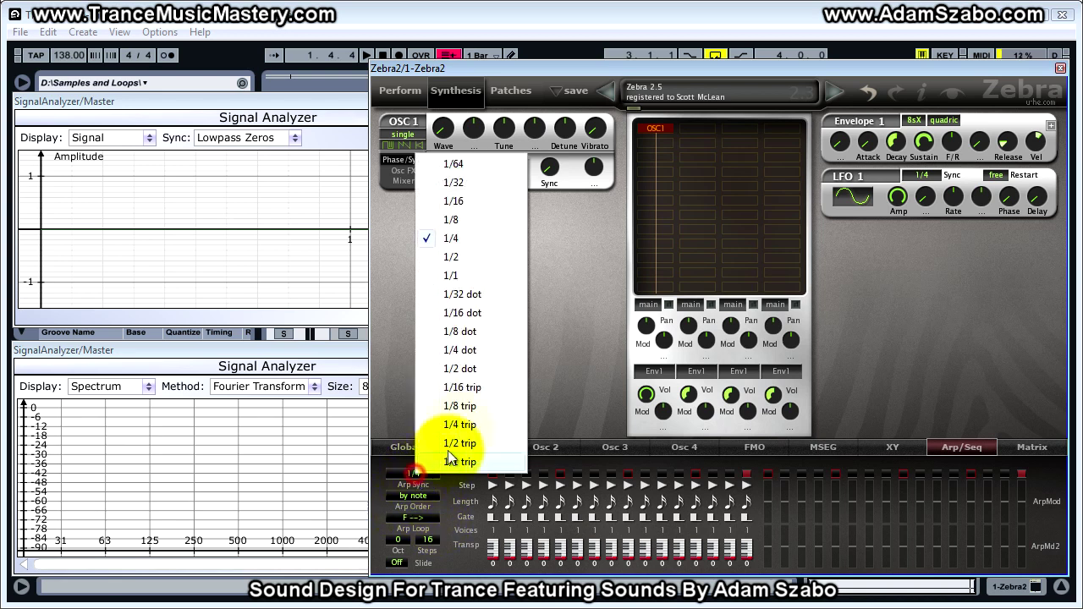
{"action": "left_click", "coordinate": [466, 195]}
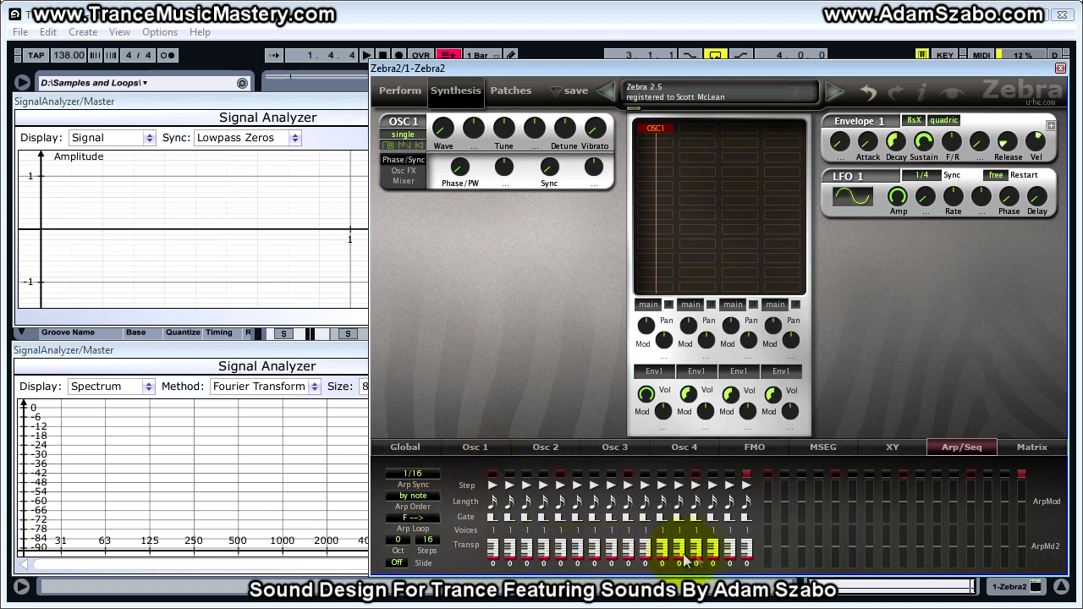
Transpose arpeggiator steps 1 and 5 to -12, and steps 3 and 7 to 12
{"action": "left_click", "coordinate": [495, 554]}
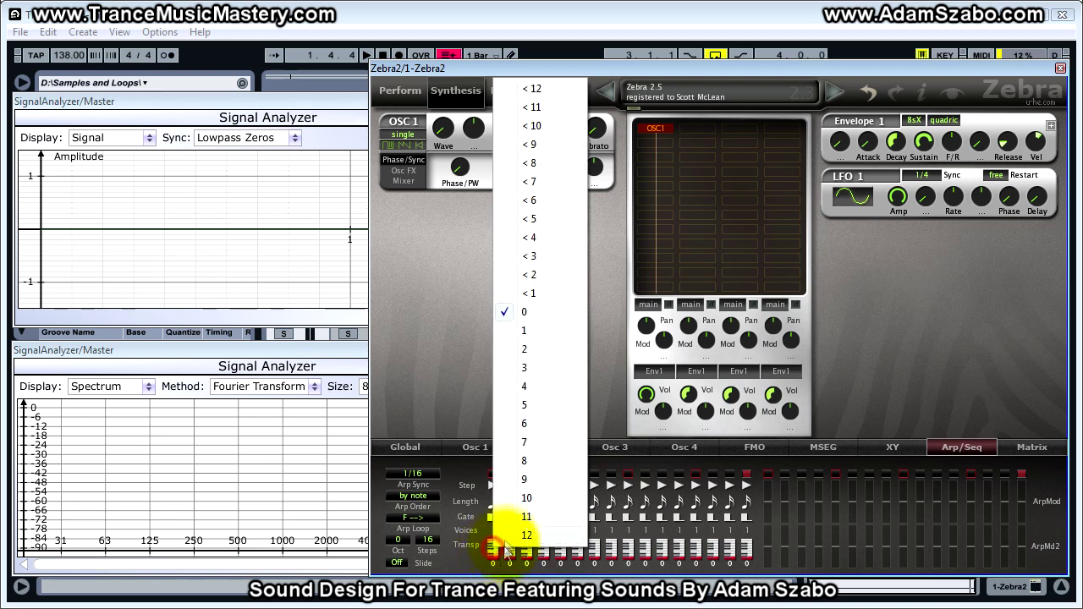
{"action": "left_click", "coordinate": [536, 90]}
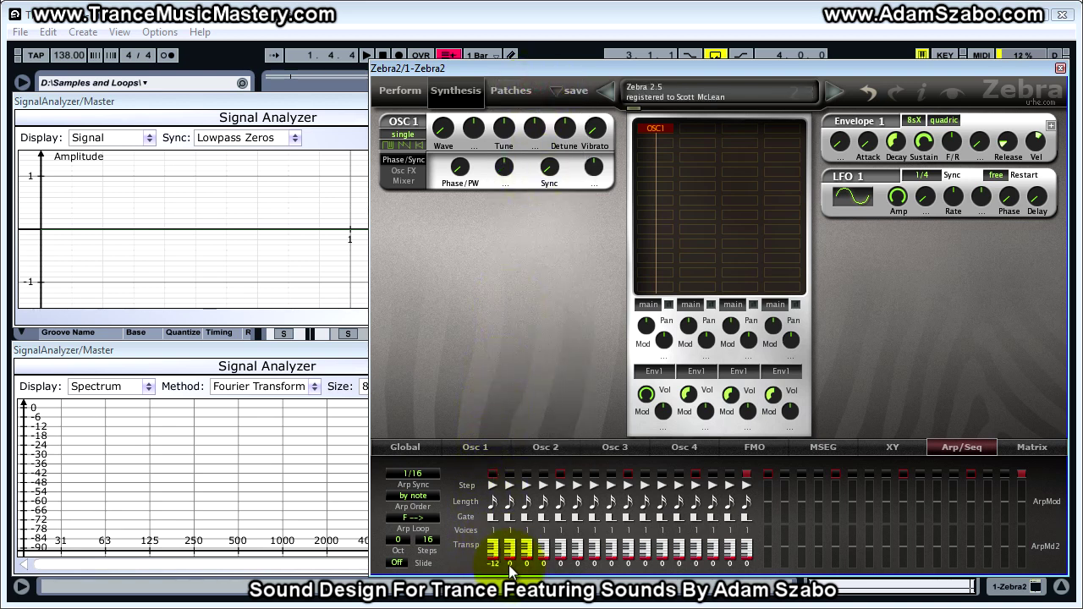
{"action": "left_click", "coordinate": [543, 549]}
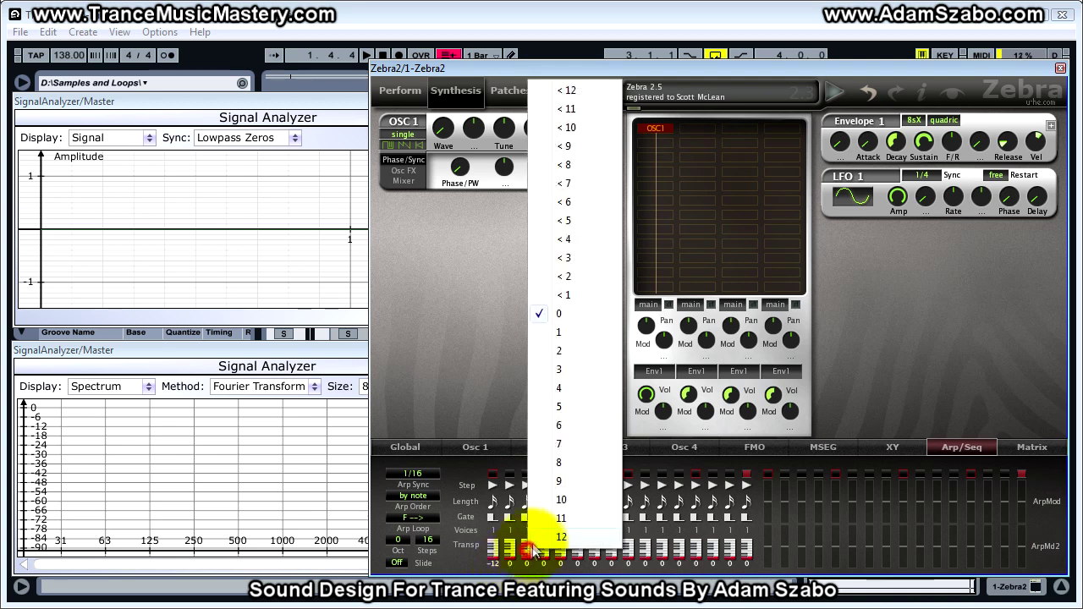
{"action": "left_click", "coordinate": [551, 536]}
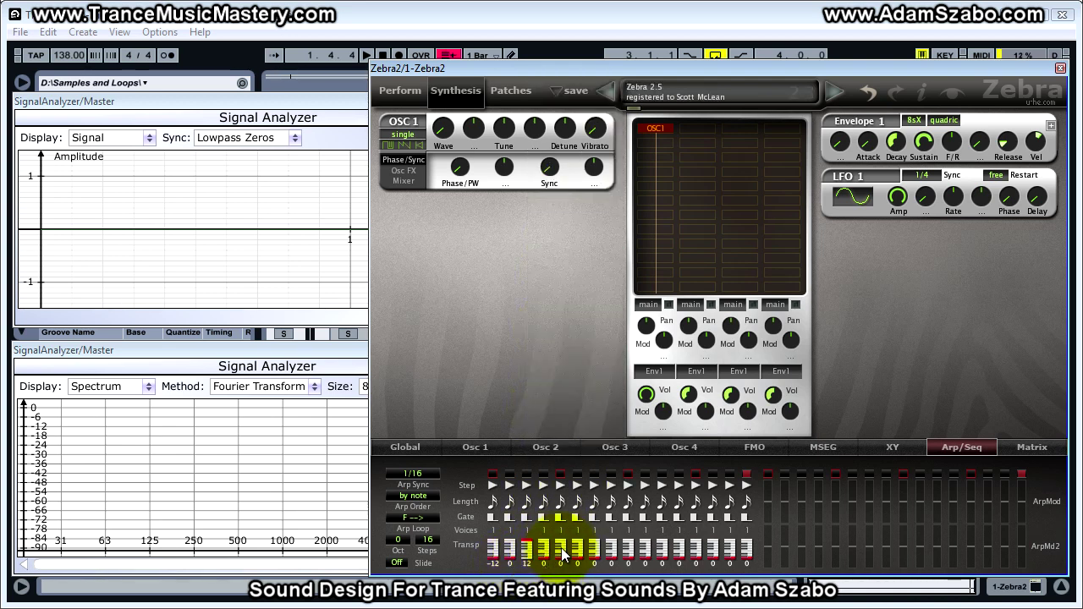
{"action": "left_click", "coordinate": [563, 554]}
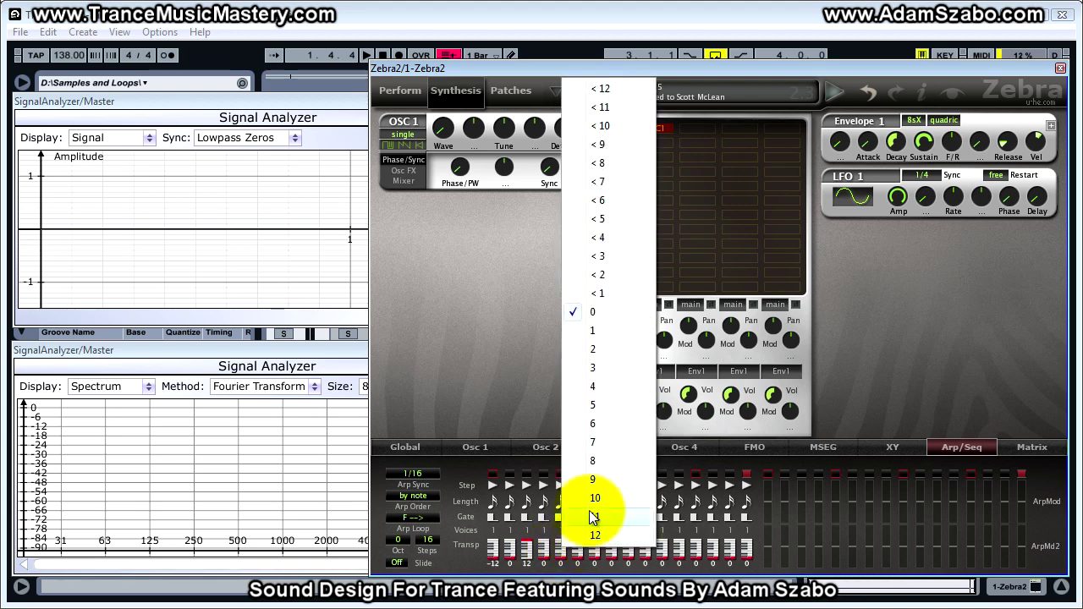
{"action": "left_click", "coordinate": [599, 88]}
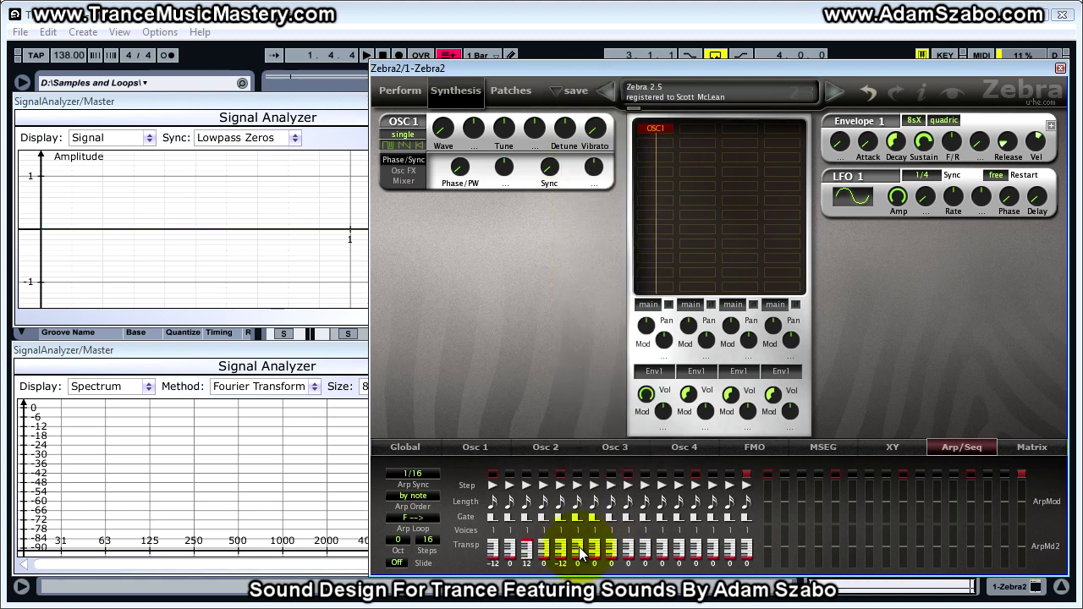
{"action": "left_click", "coordinate": [593, 545]}
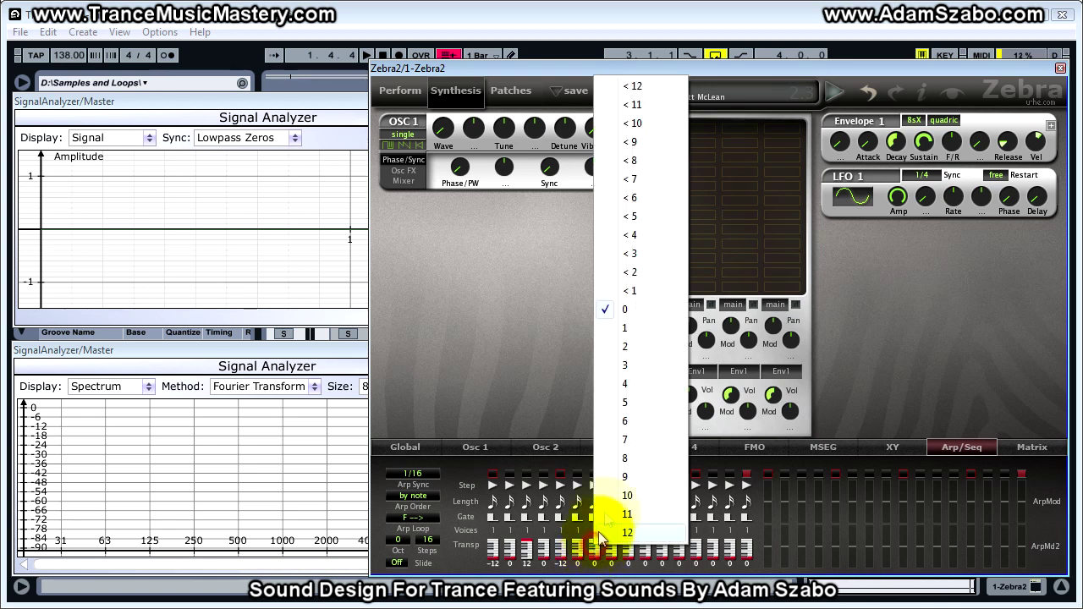
{"action": "left_click", "coordinate": [634, 533]}
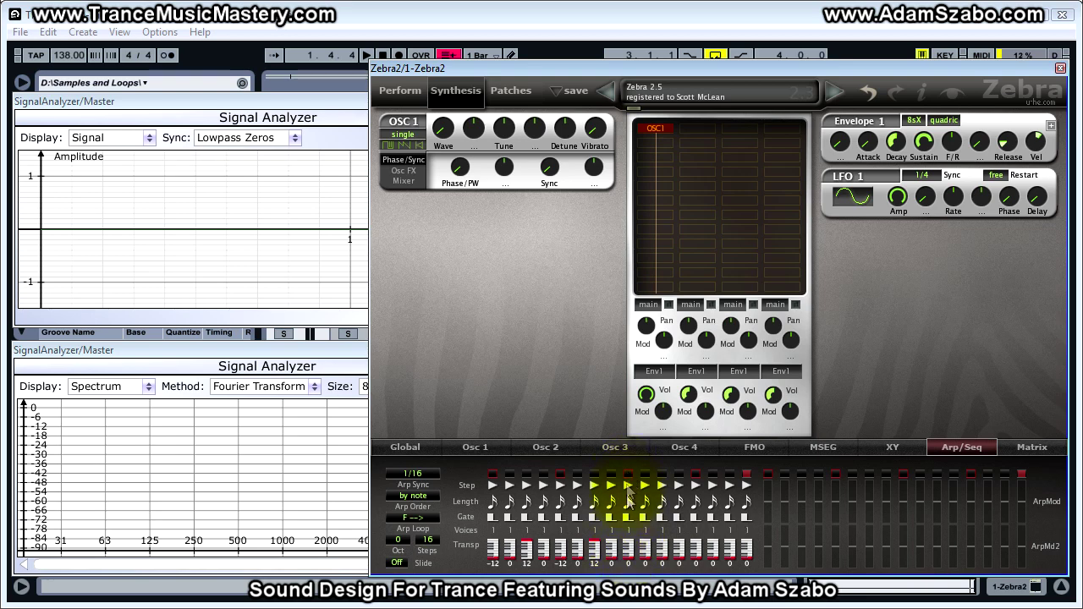
Transpose arpeggiator steps 9 and 13 to -12, and step 11 to 12
{"action": "left_click", "coordinate": [630, 554]}
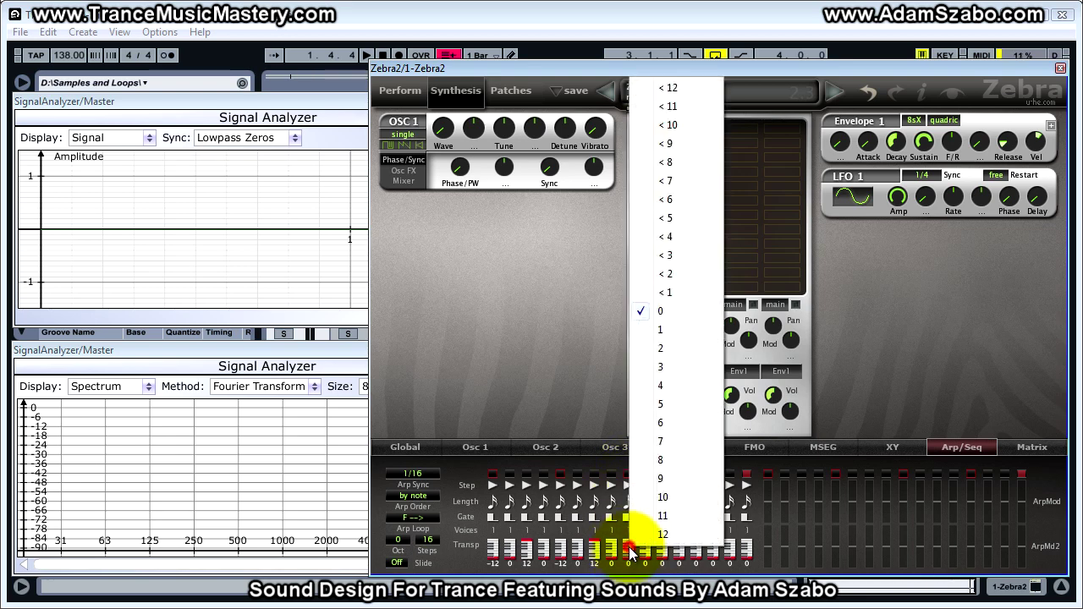
{"action": "left_click", "coordinate": [662, 85]}
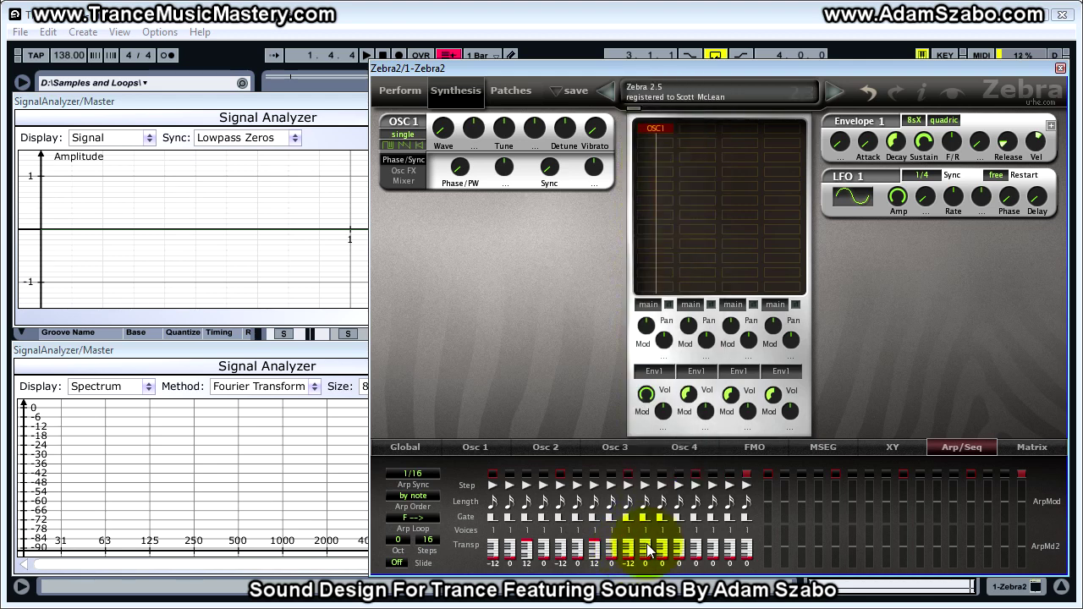
{"action": "left_click", "coordinate": [662, 550]}
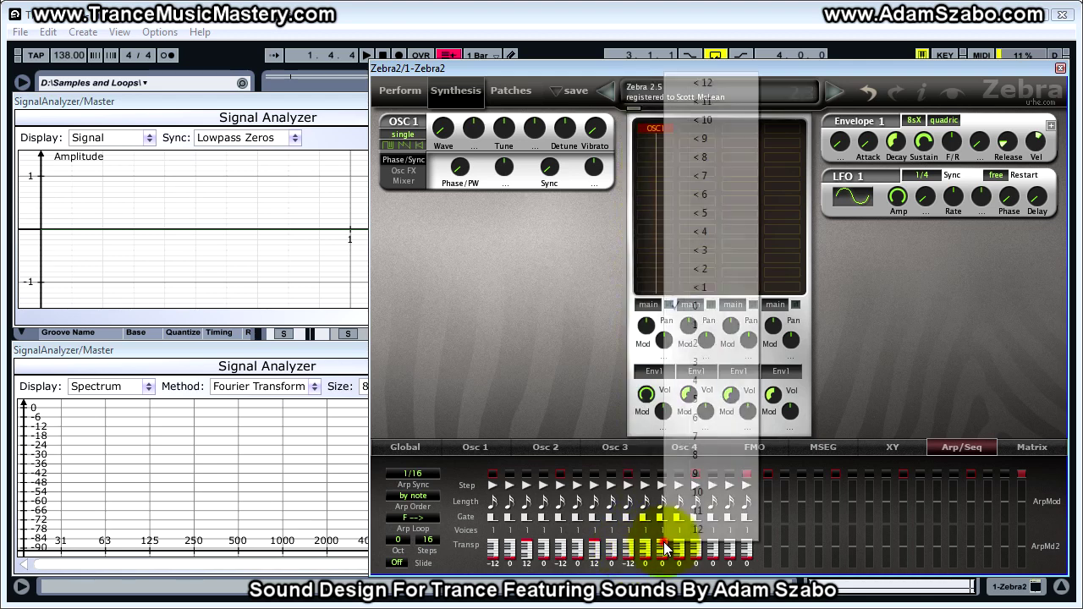
{"action": "left_click", "coordinate": [695, 531]}
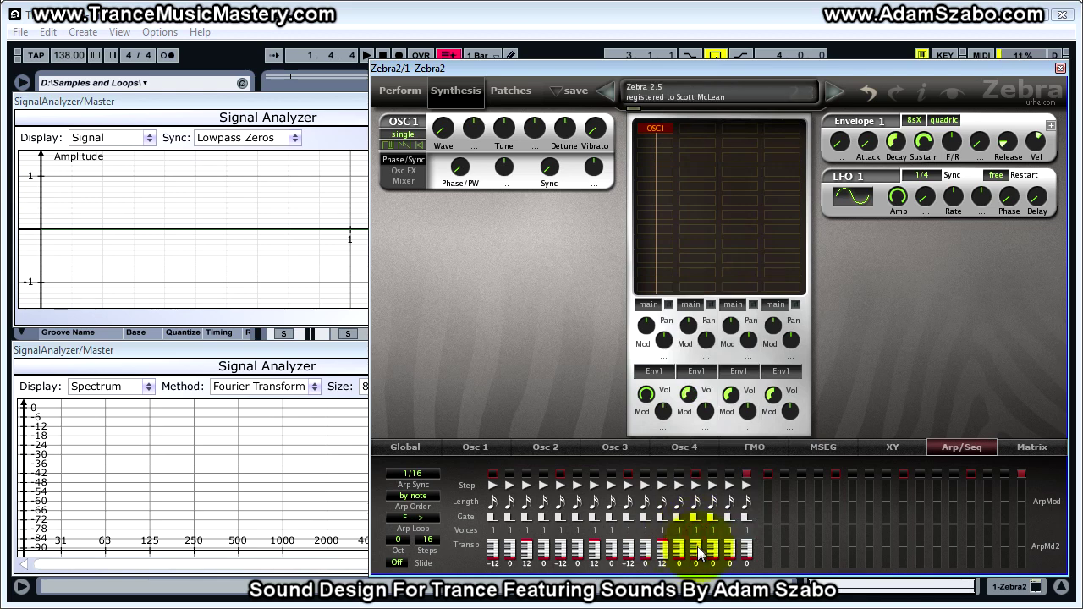
{"action": "left_click", "coordinate": [699, 550]}
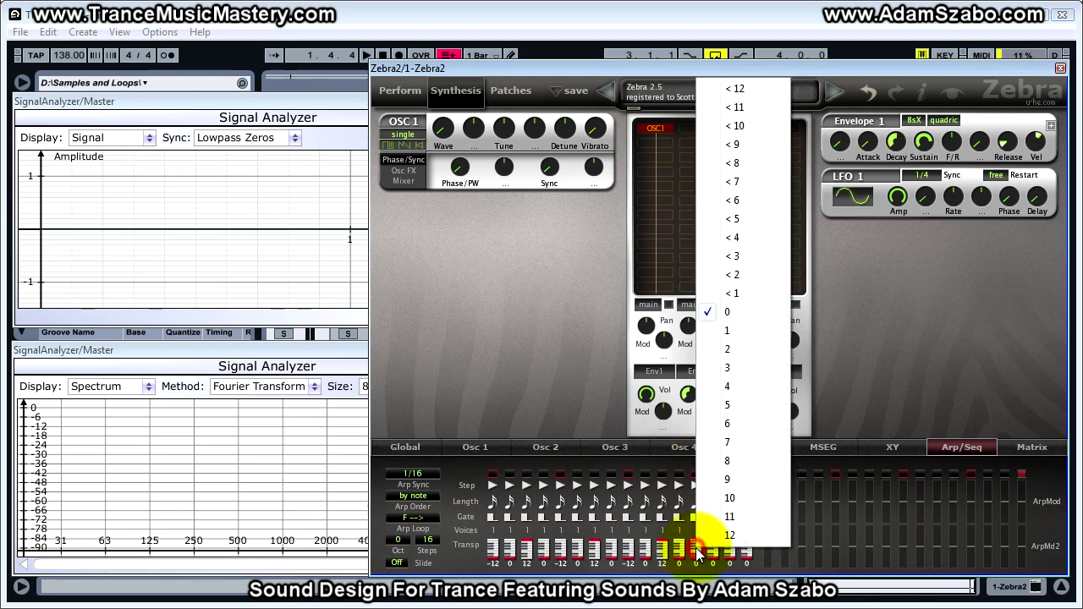
{"action": "left_click", "coordinate": [738, 88]}
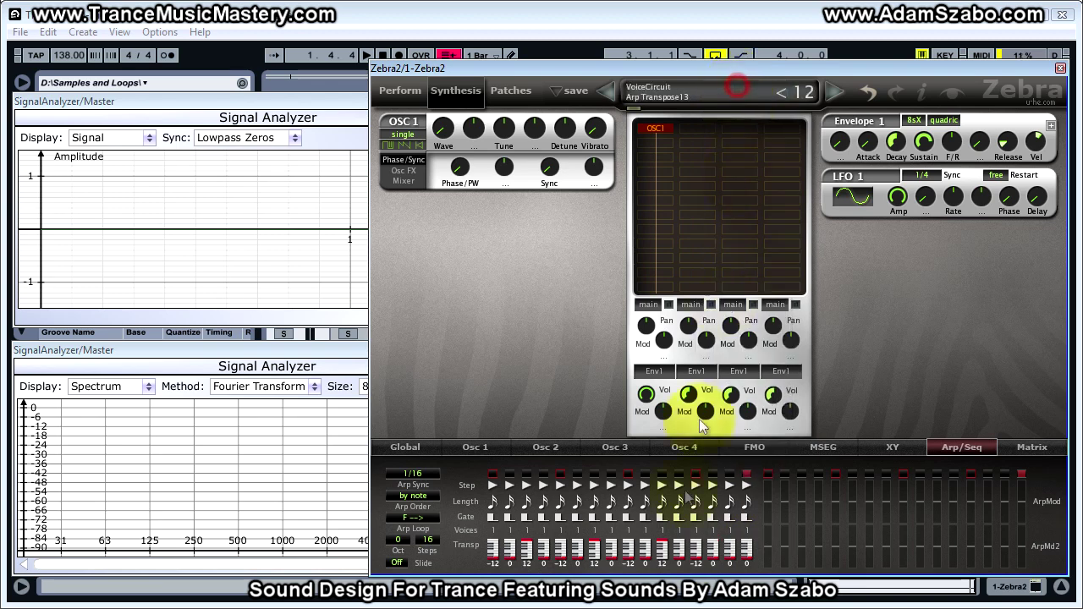
Transpose arpeggiator step 14 to -2, step 15 to 10 and step 16 to 3, and play the pattern
{"action": "left_click", "coordinate": [714, 545]}
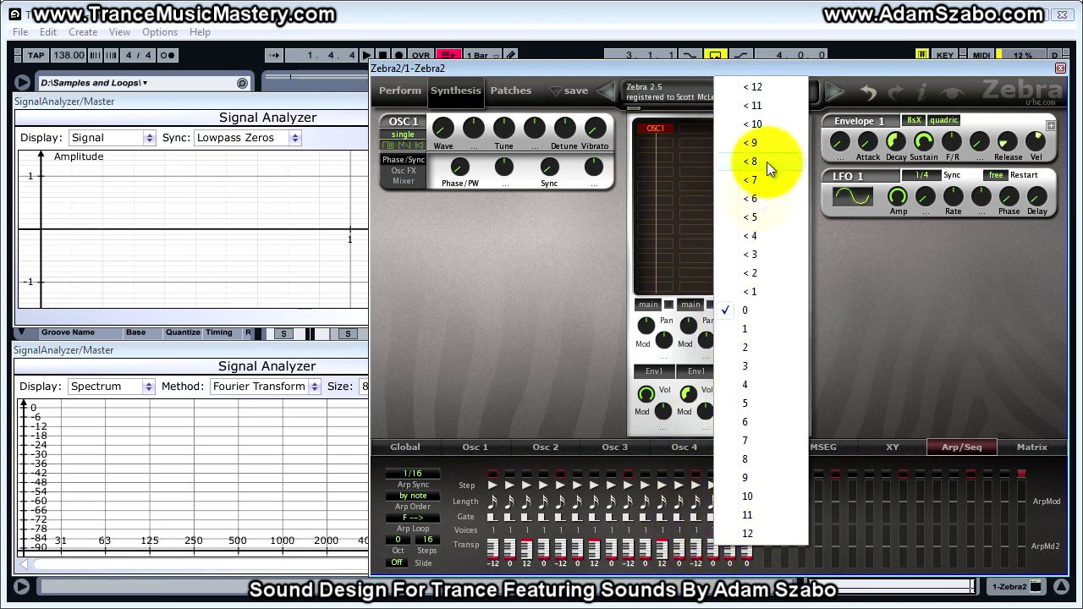
{"action": "left_click", "coordinate": [753, 273]}
{"action": "left_click", "coordinate": [729, 567]}
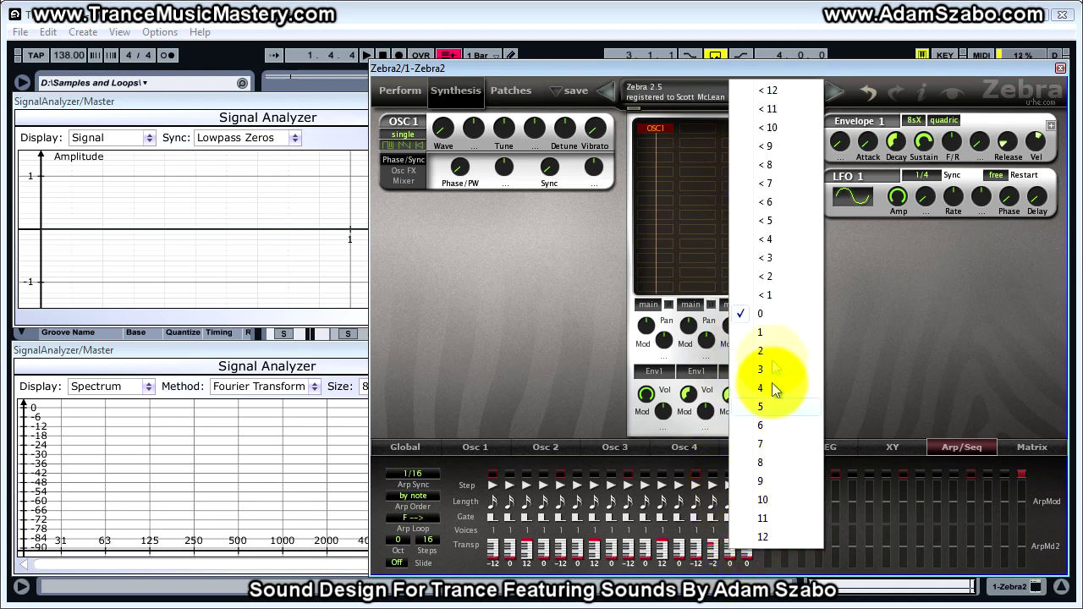
{"action": "left_click", "coordinate": [764, 499]}
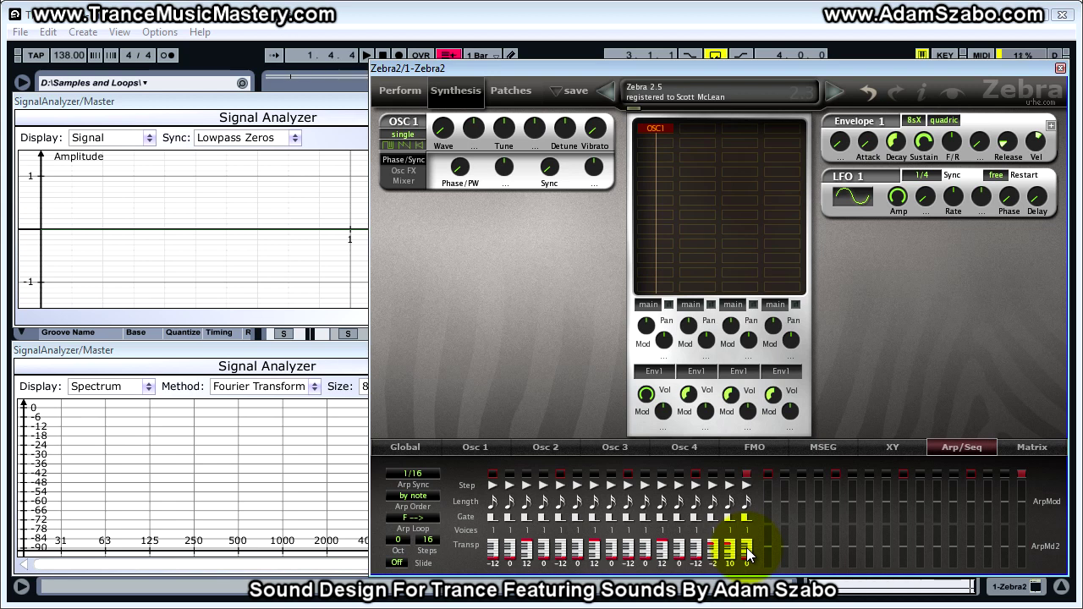
{"action": "left_click", "coordinate": [747, 554]}
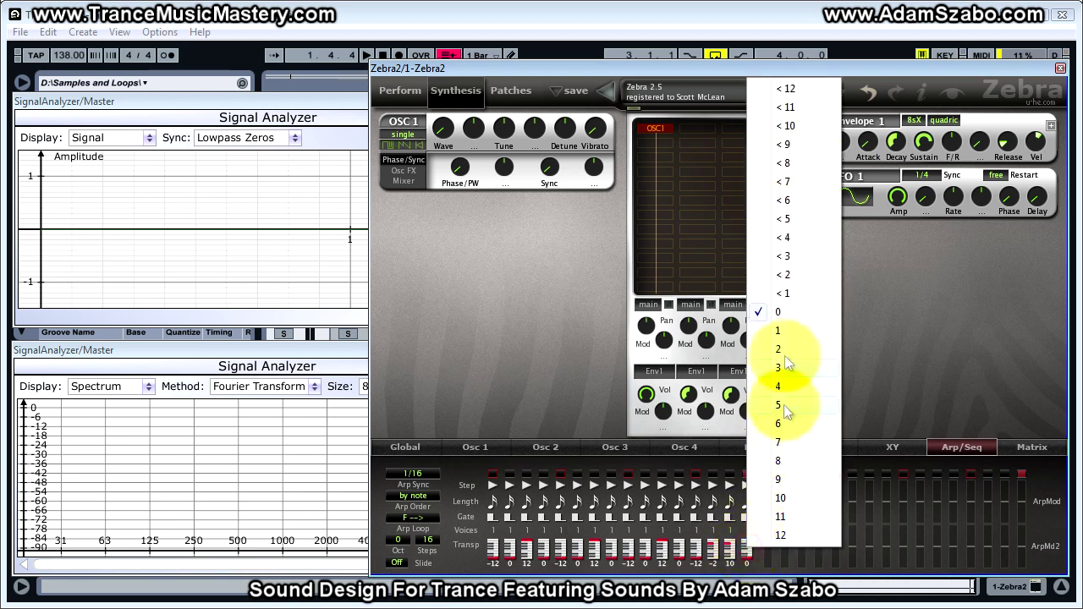
{"action": "left_click", "coordinate": [753, 256]}
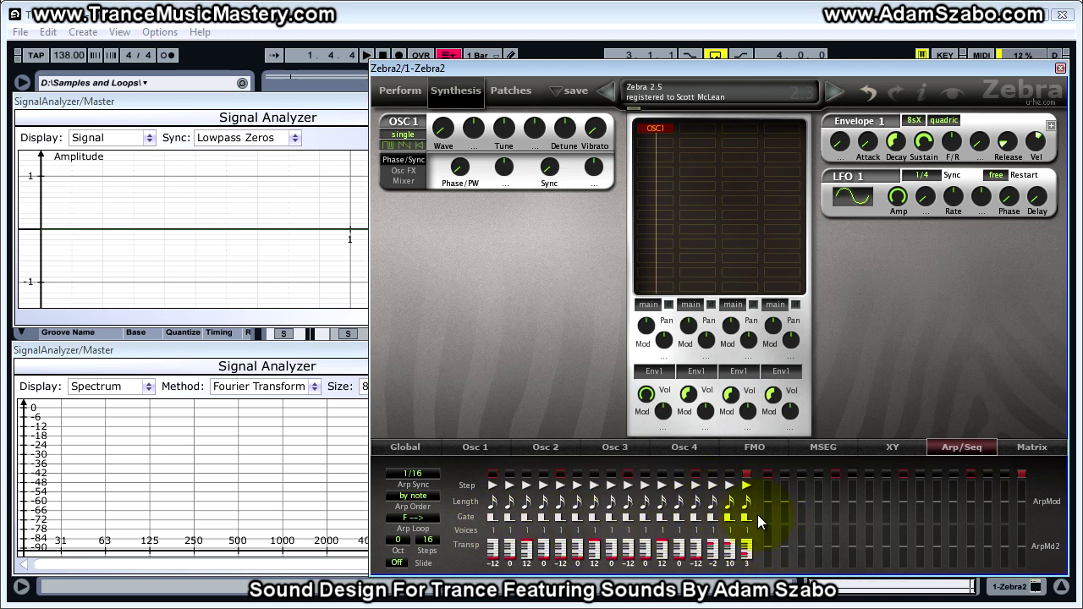
{"action": "key", "text": "space"}
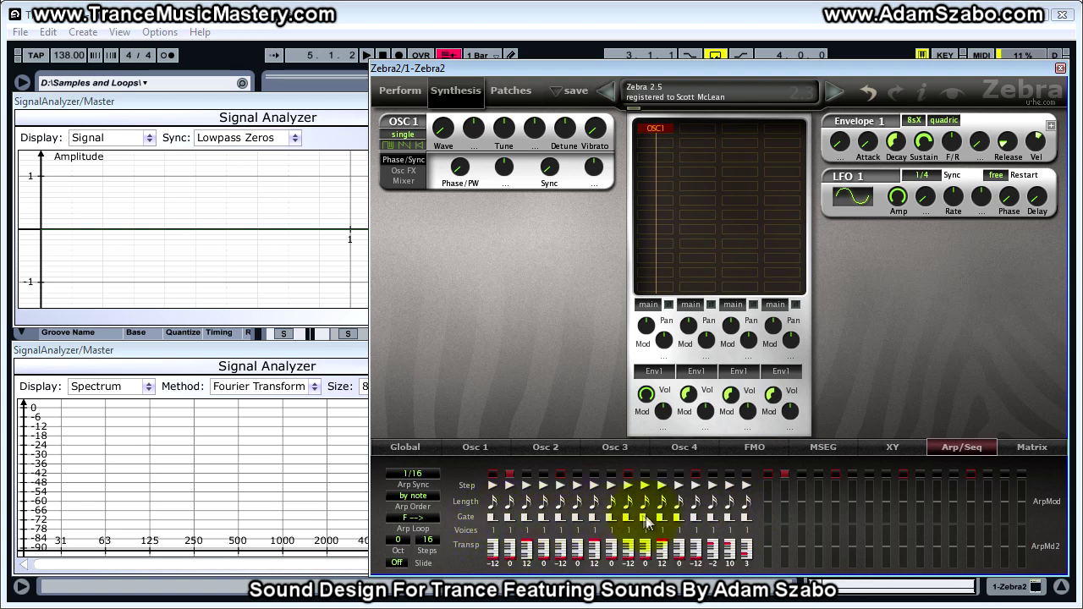
Raise the gates of arpeggiator steps 1 to 4, using 3 for step 2 and 4 for steps 3 and 4
{"action": "left_click", "coordinate": [493, 526]}
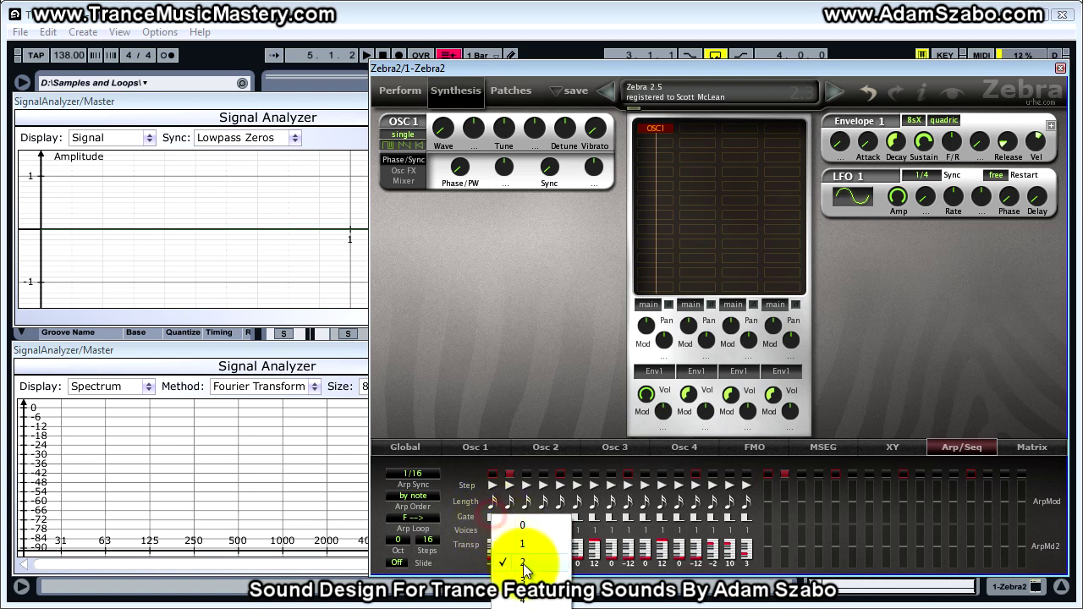
{"action": "left_click", "coordinate": [511, 525]}
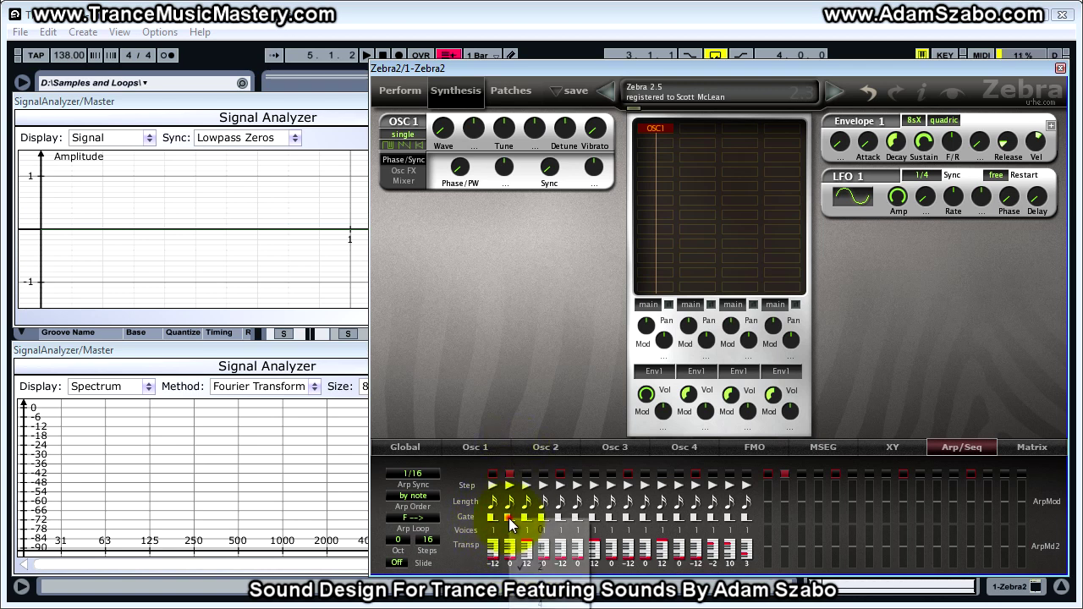
{"action": "left_click", "coordinate": [517, 518]}
{"action": "left_click", "coordinate": [527, 566]}
{"action": "left_click", "coordinate": [528, 518]}
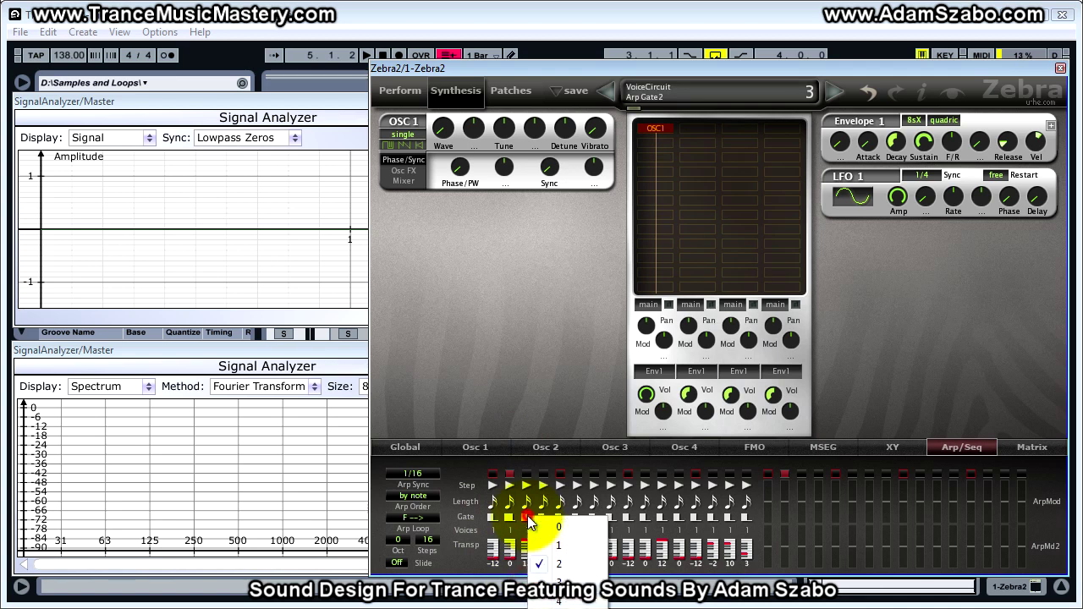
{"action": "left_click", "coordinate": [562, 601]}
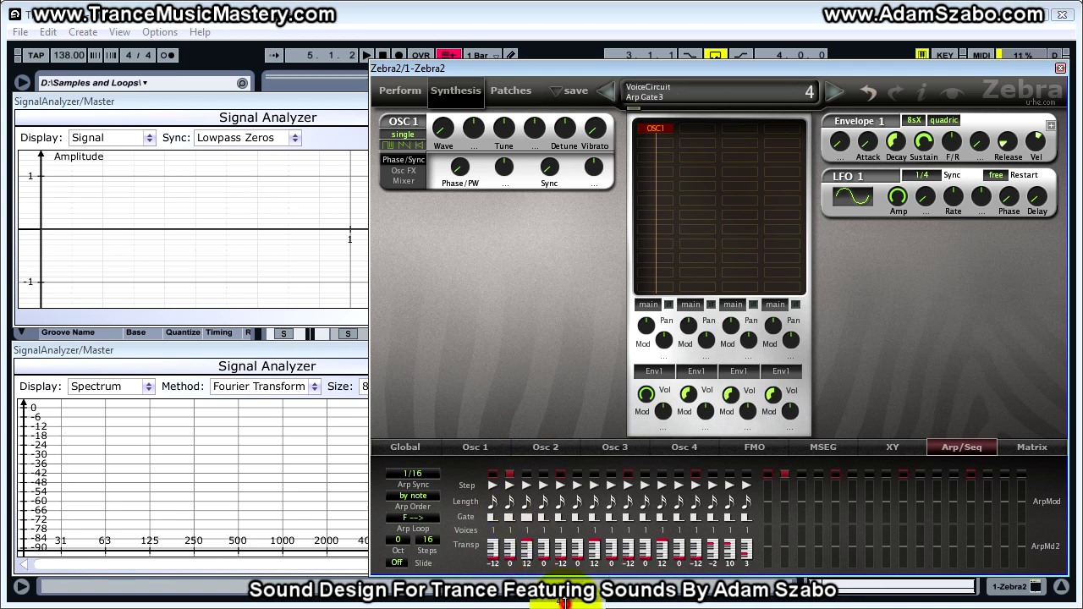
{"action": "left_click", "coordinate": [543, 516]}
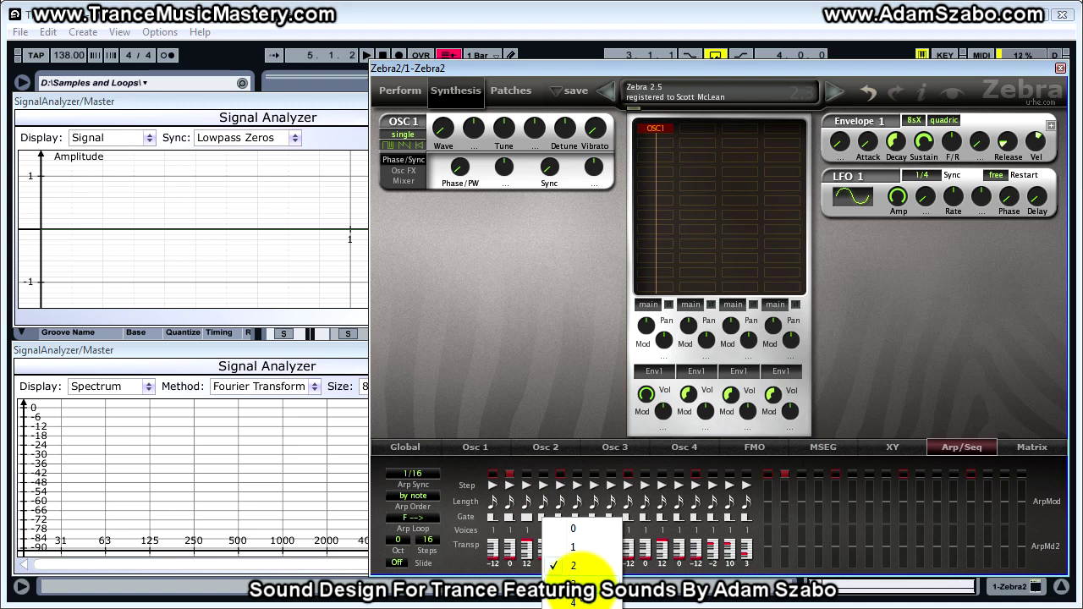
{"action": "left_click", "coordinate": [573, 601]}
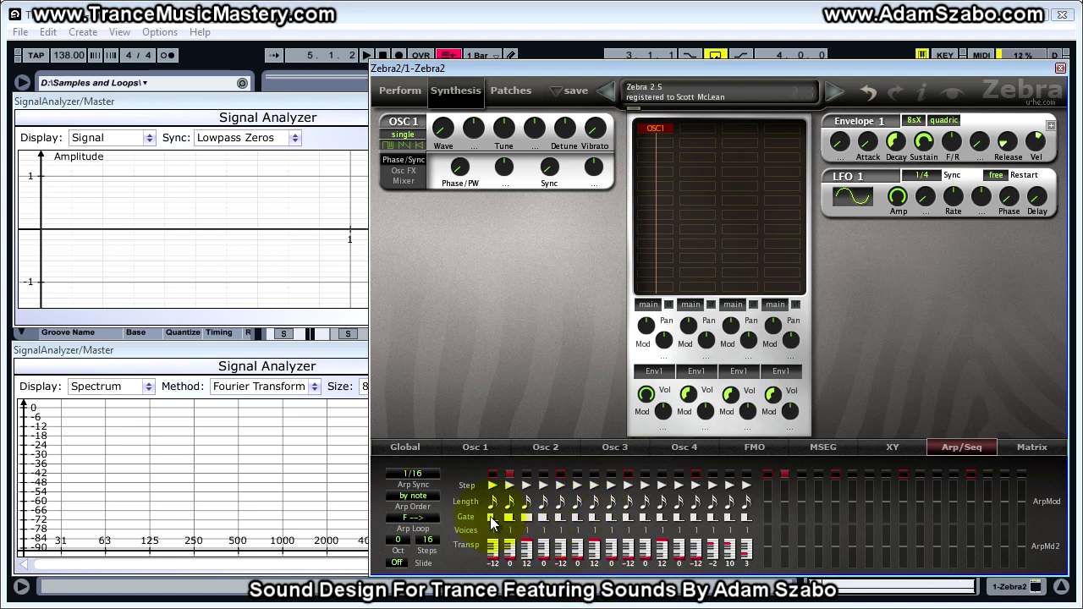
Raise the gates of arpeggiator steps 5 to 11, using 3 for step 8 and 4 for step 11
{"action": "left_click_drag", "start_coordinate": [511, 523], "coordinate": [523, 523]}
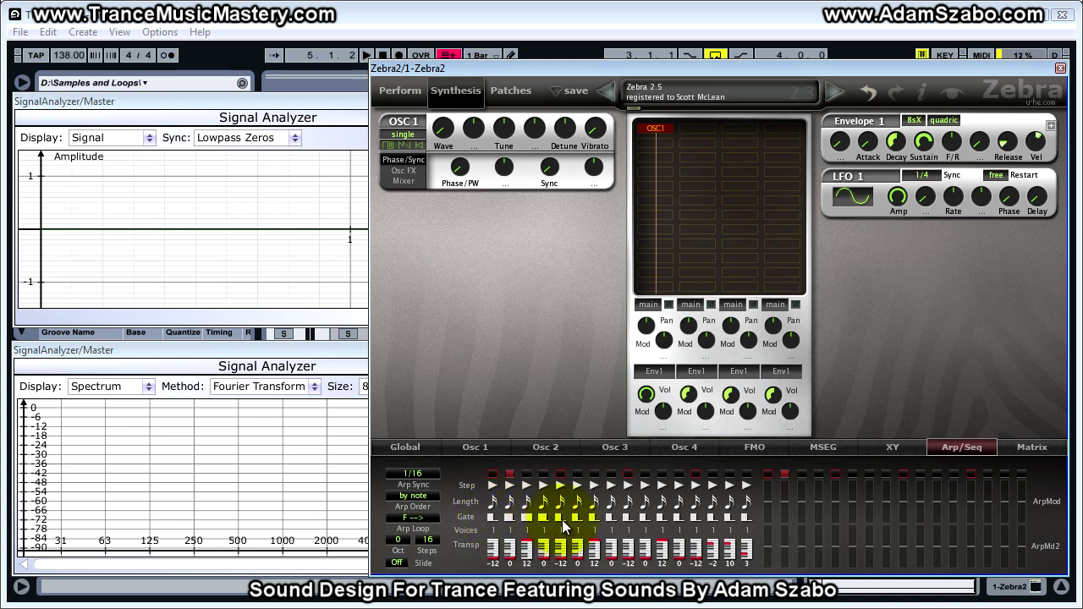
{"action": "left_click_drag", "start_coordinate": [577, 523], "coordinate": [616, 517]}
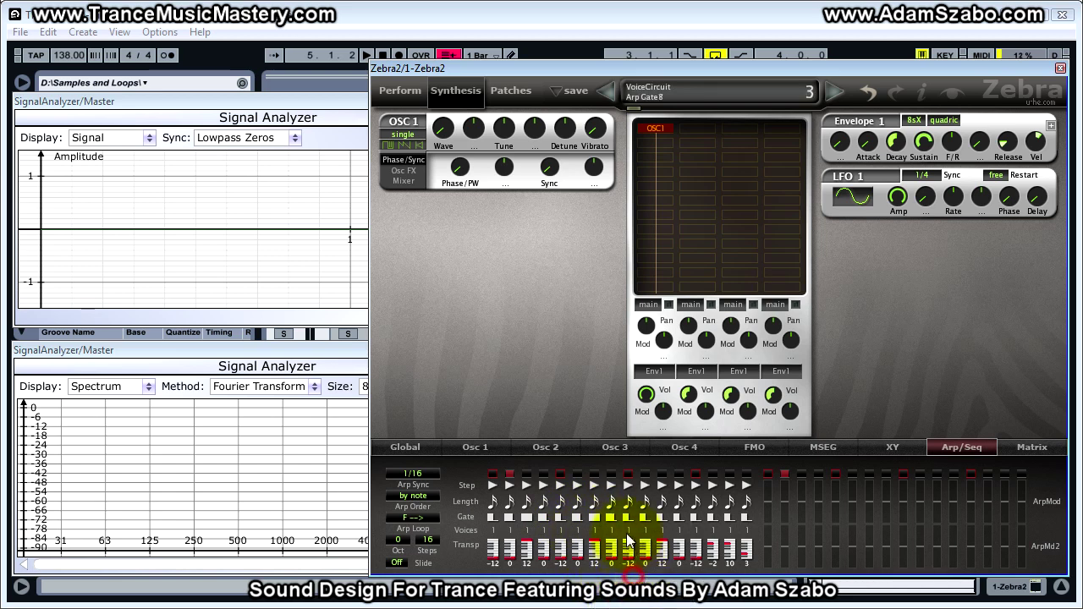
{"action": "left_click", "coordinate": [643, 545]}
{"action": "left_click", "coordinate": [656, 567]}
{"action": "left_click_drag", "start_coordinate": [661, 518], "coordinate": [679, 520]}
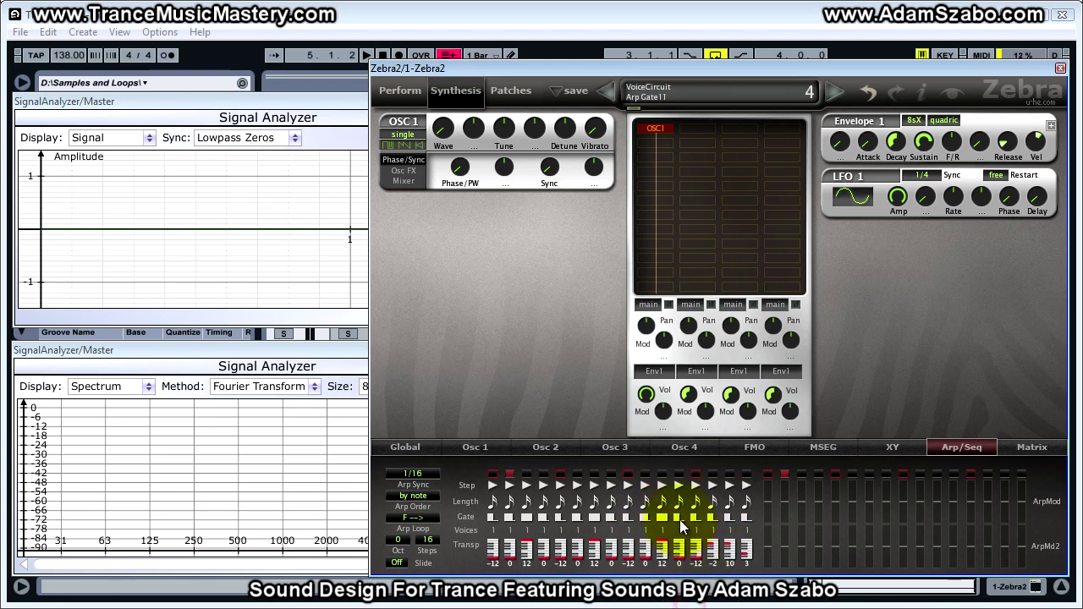
Adjust the gates of arpeggiator steps 12 to 16 and play the pattern
{"action": "left_click", "coordinate": [680, 520]}
{"action": "left_click", "coordinate": [711, 586]}
{"action": "left_click", "coordinate": [696, 517]}
{"action": "left_click", "coordinate": [728, 548]}
{"action": "left_click", "coordinate": [713, 518]}
{"action": "left_click", "coordinate": [732, 584]}
{"action": "left_click", "coordinate": [724, 520]}
{"action": "left_click", "coordinate": [748, 583]}
{"action": "left_click", "coordinate": [743, 519]}
{"action": "left_click", "coordinate": [780, 577]}
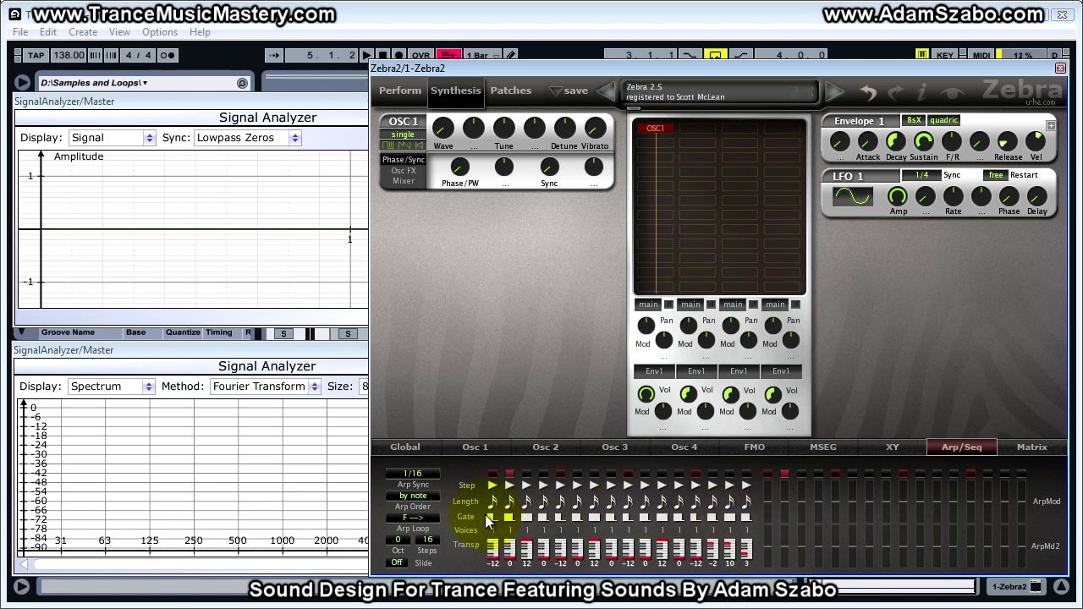
{"action": "key", "text": "space"}
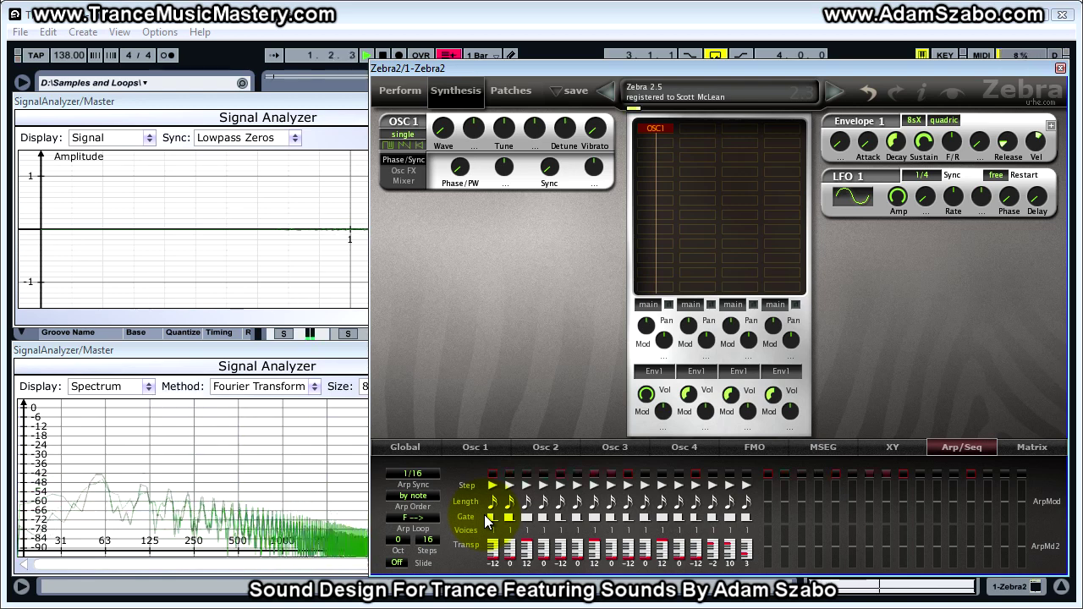
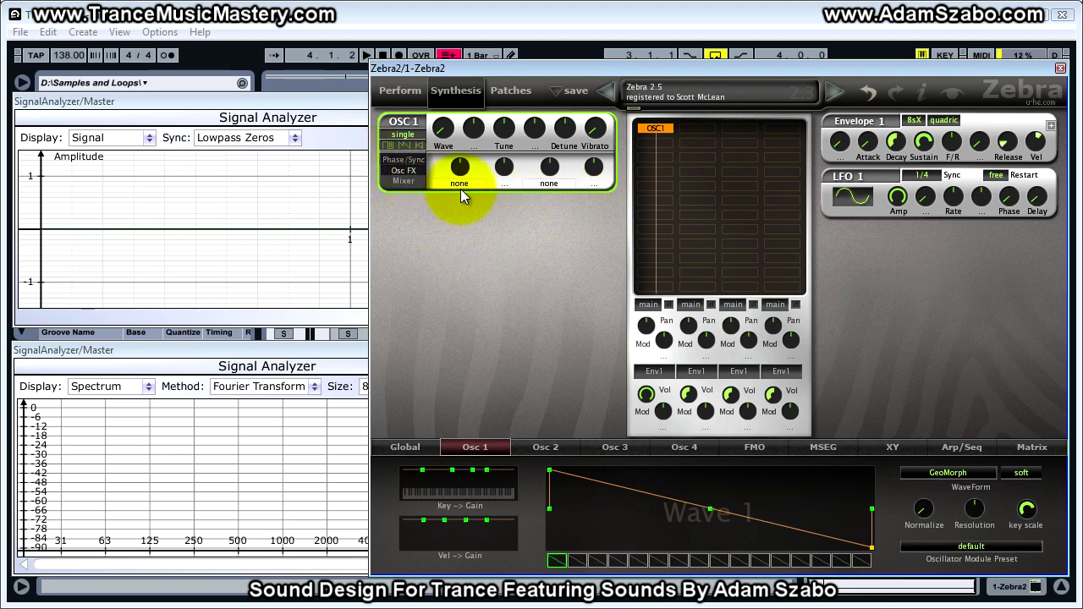
Assign Fundamental as oscillator 1's first oscillator effect and raise its amount to 20 while the pattern plays
{"action": "left_click", "coordinate": [457, 183]}
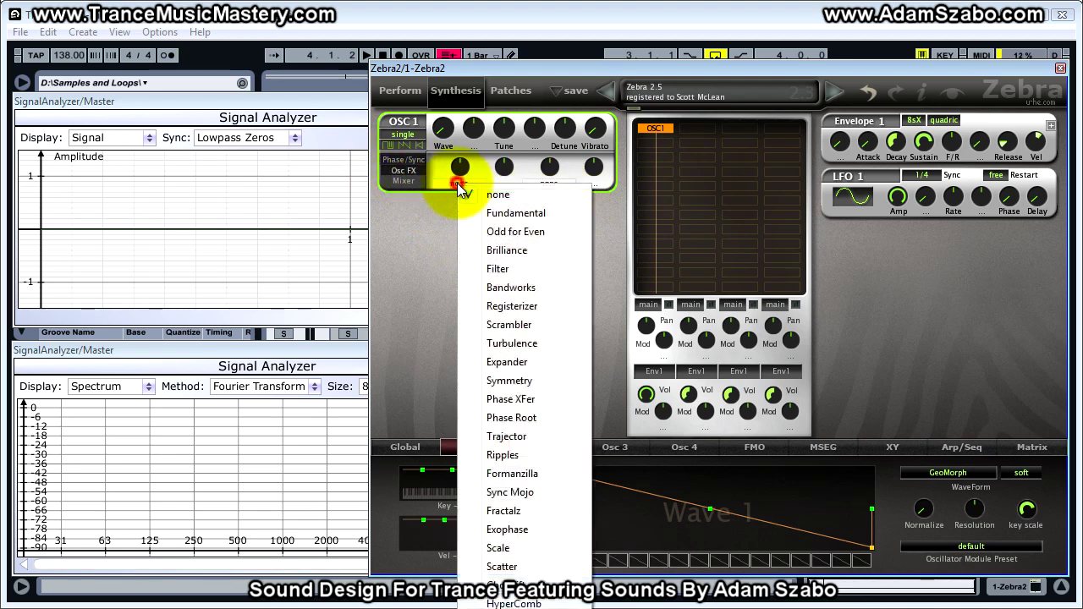
{"action": "left_click", "coordinate": [516, 213]}
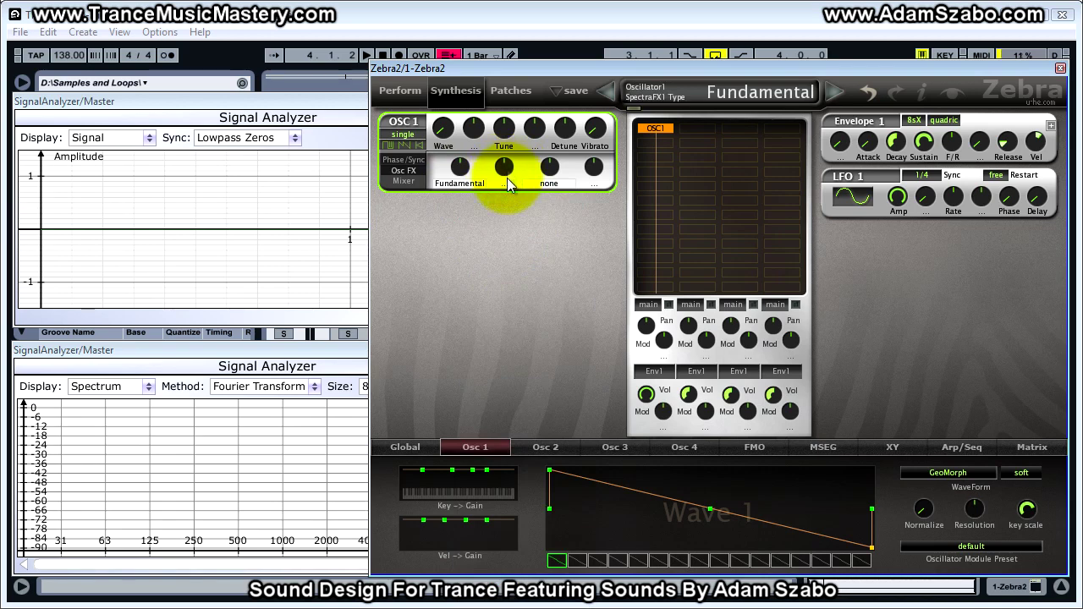
{"action": "left_click", "coordinate": [505, 181]}
{"action": "left_click", "coordinate": [457, 221]}
{"action": "left_click", "coordinate": [461, 169]}
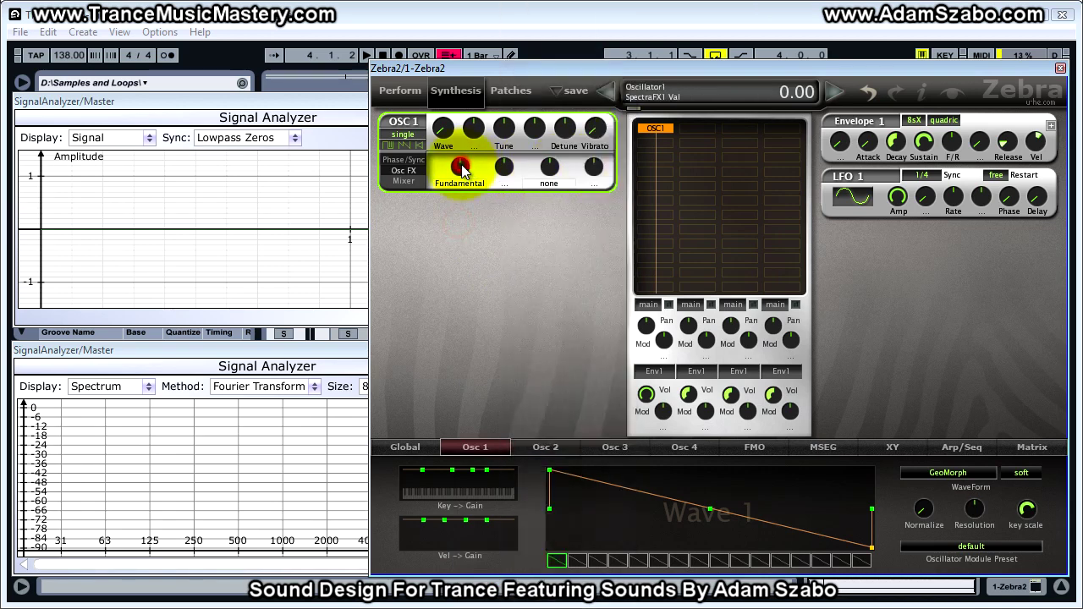
{"action": "scroll", "coordinate": [461, 164], "scroll_direction": "up", "scroll_amount": 6}
{"action": "key", "text": "space"}
{"action": "scroll", "coordinate": [462, 166], "scroll_direction": "up", "scroll_amount": 18}
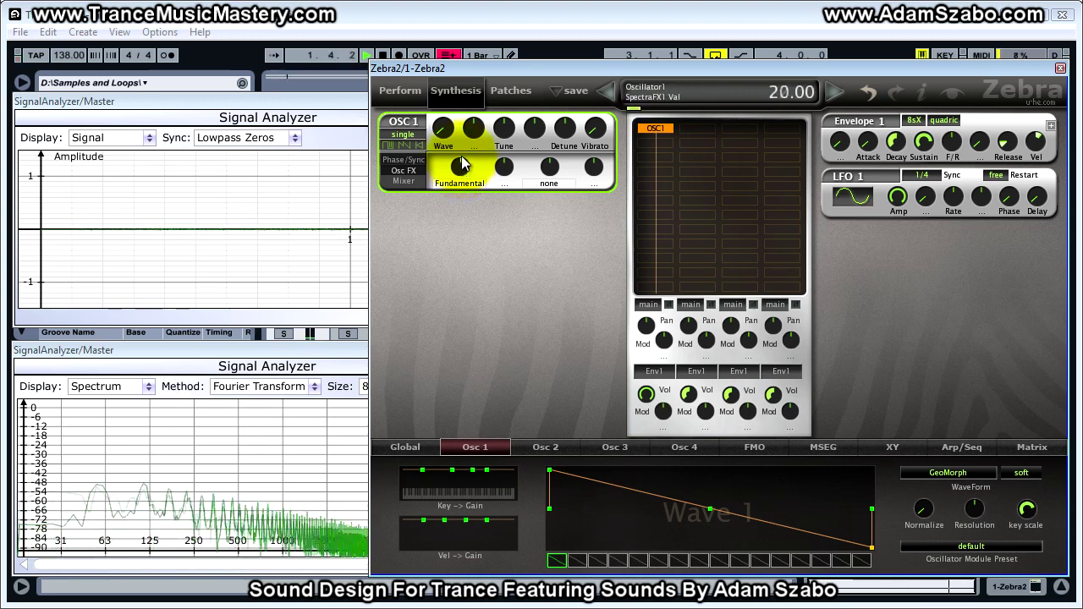
{"action": "key", "text": "space"}
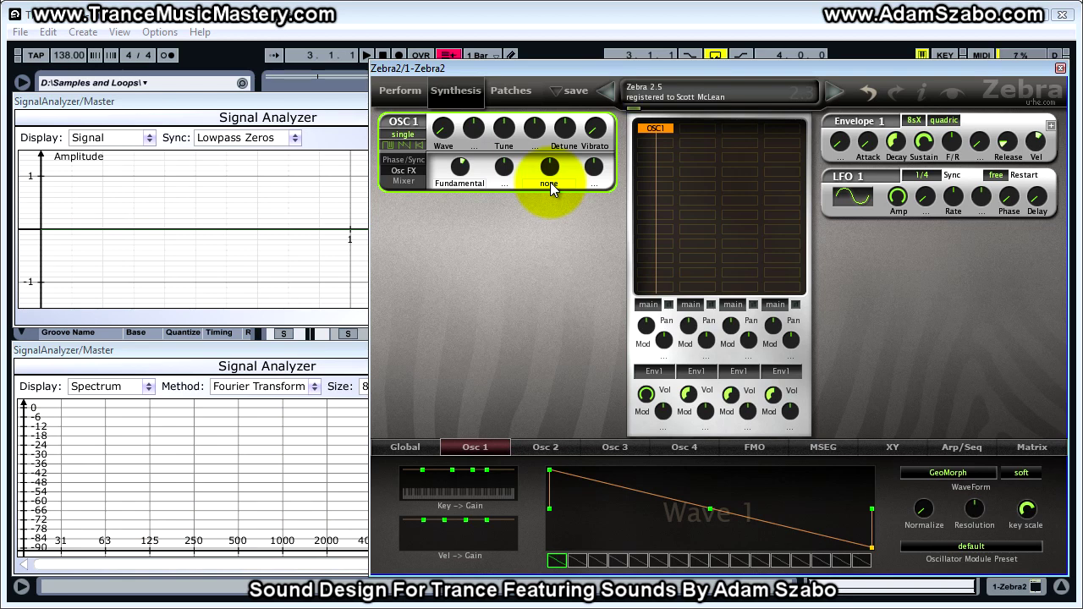
Assign Brilliance as oscillator 1's second oscillator effect and raise its amount to 50 while the pattern plays
{"action": "left_click", "coordinate": [549, 182]}
{"action": "left_click", "coordinate": [582, 247]}
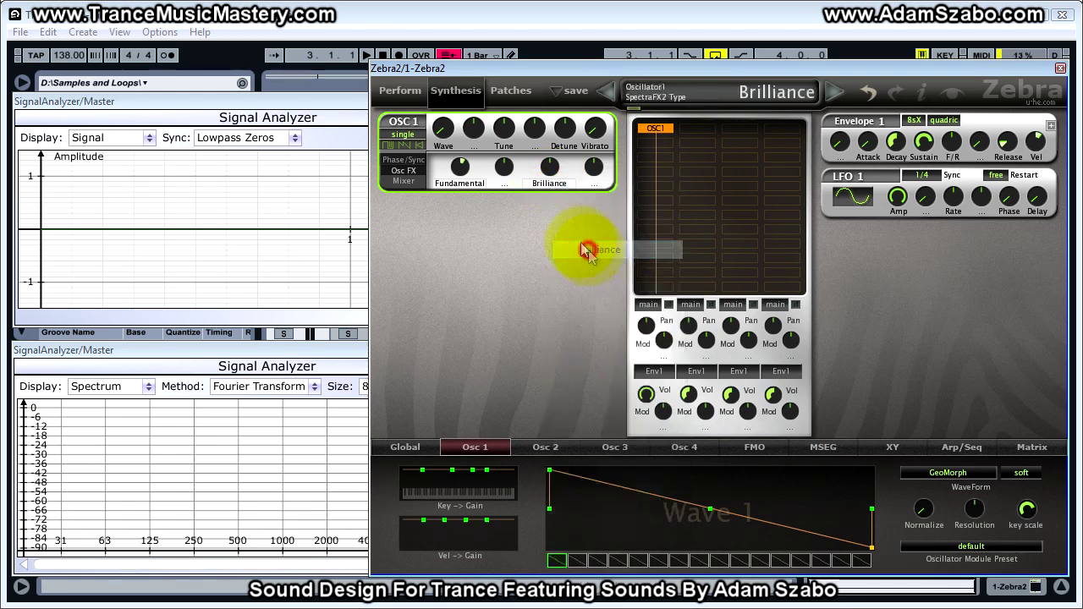
{"action": "key", "text": "space"}
{"action": "left_click_drag", "start_coordinate": [549, 166], "coordinate": [549, 145]}
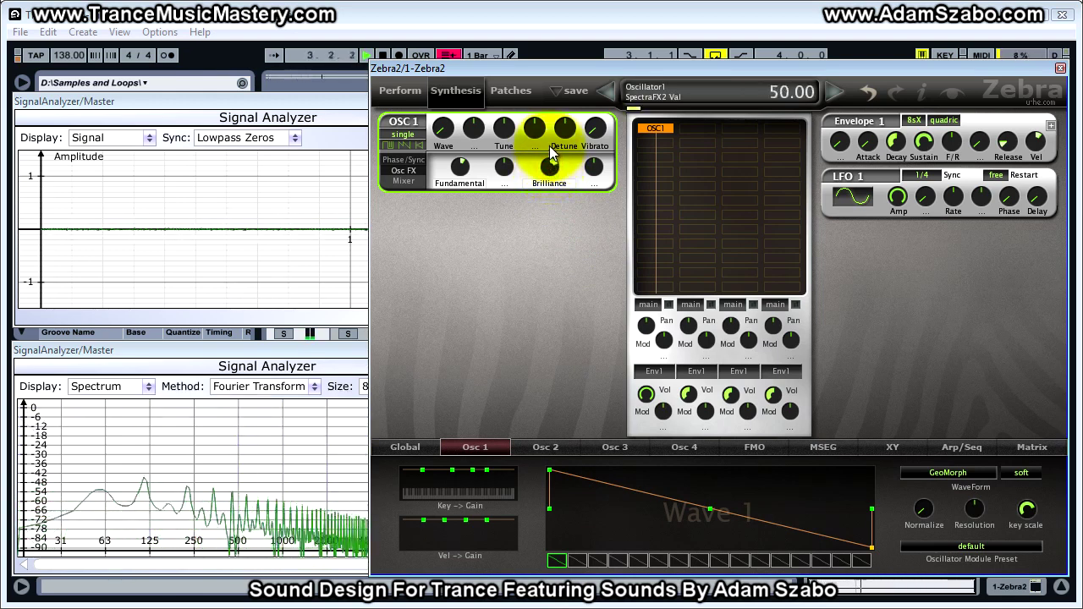
{"action": "key", "text": "space"}
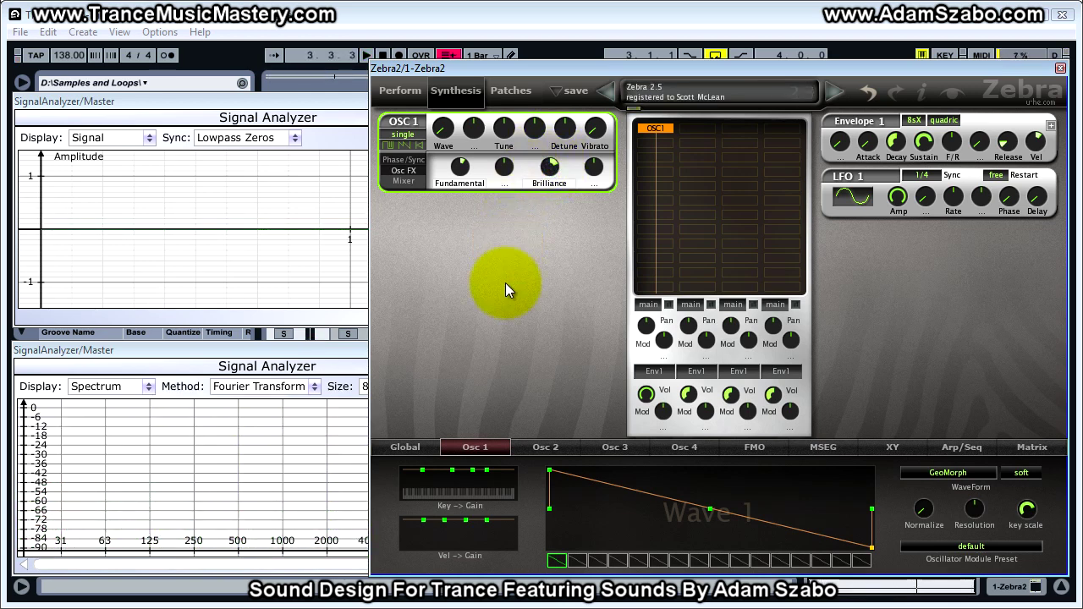
Raise the synth's global output level to about 152
{"action": "left_click", "coordinate": [405, 447]}
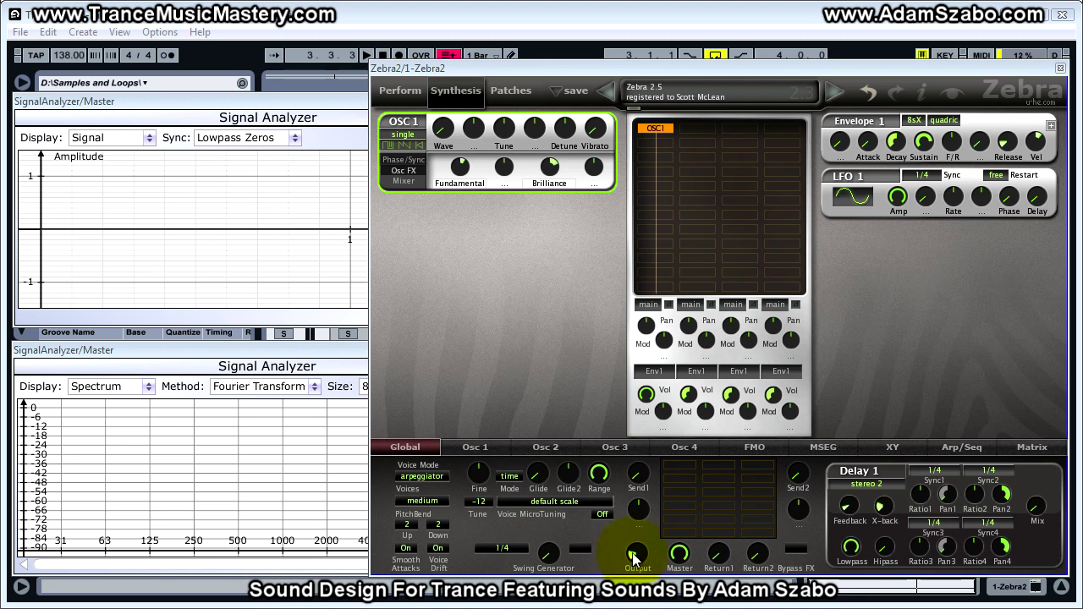
{"action": "mouse_move", "coordinate": [634, 554]}
{"action": "left_mouse_down"}
{"action": "mouse_move", "coordinate": [636, 529]}
{"action": "mouse_move", "coordinate": [633, 558]}
{"action": "left_mouse_up"}
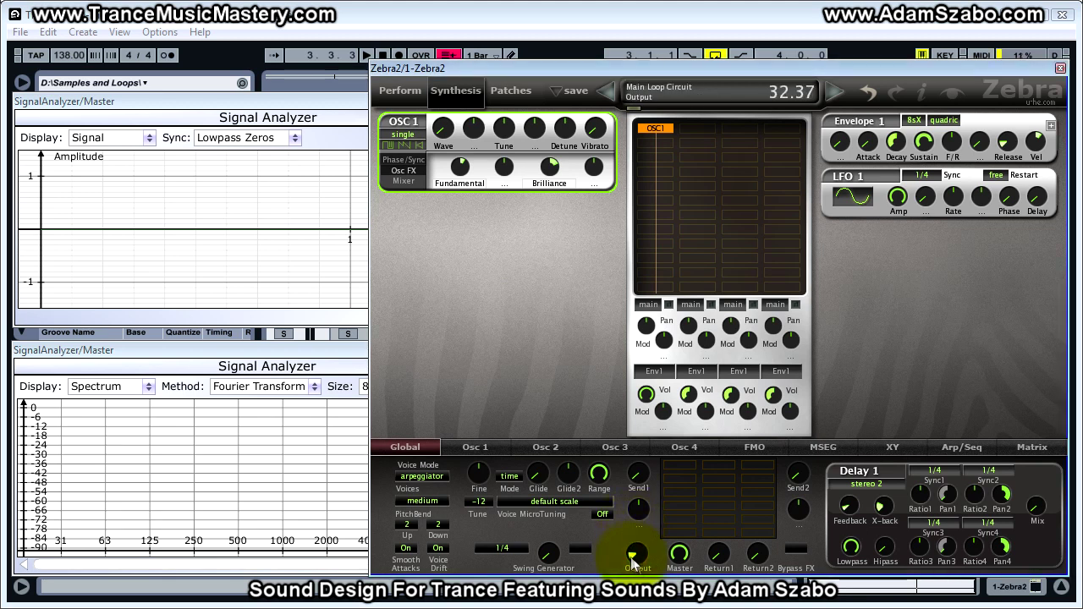
{"action": "left_click_drag", "start_coordinate": [636, 559], "coordinate": [635, 508]}
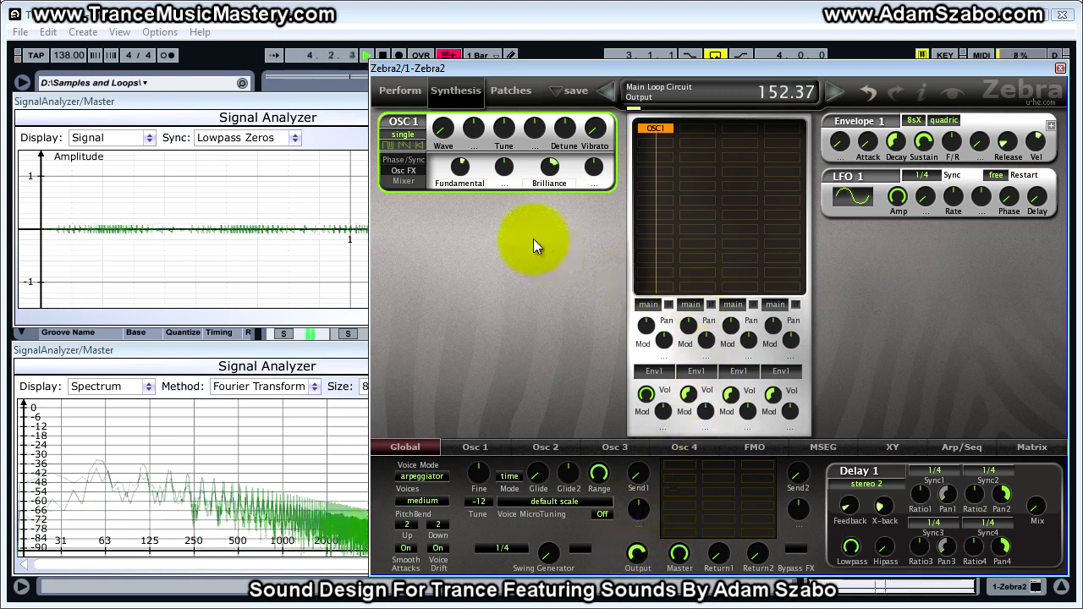
Turn oscillator 1's mixer volume up to maximum while the pattern plays
{"action": "left_click", "coordinate": [405, 181]}
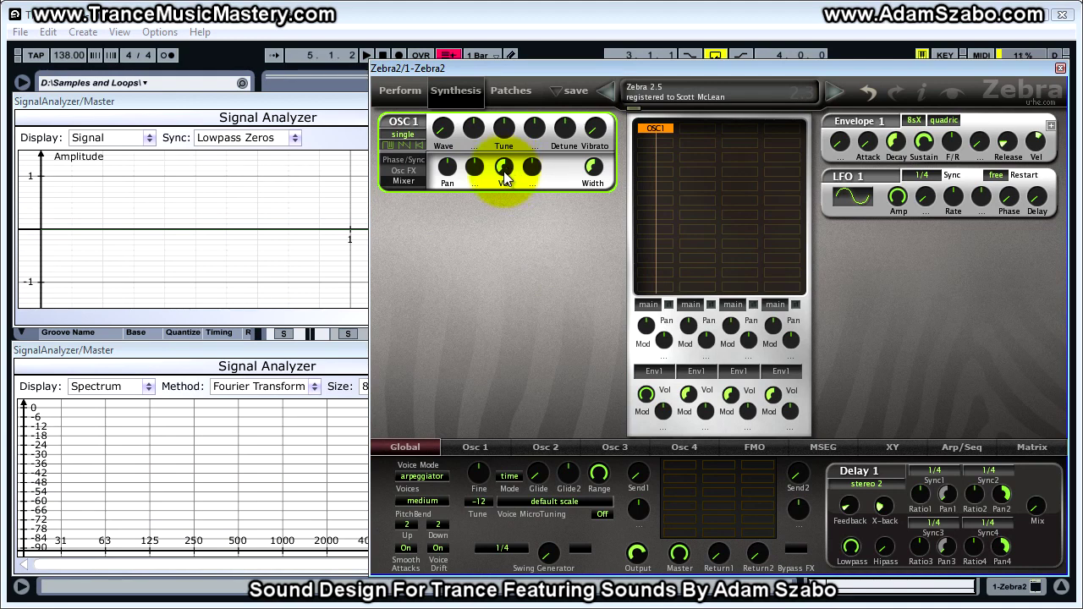
{"action": "key", "text": "space"}
{"action": "left_click_drag", "start_coordinate": [503, 171], "coordinate": [492, 92]}
{"action": "left_click", "coordinate": [516, 256]}
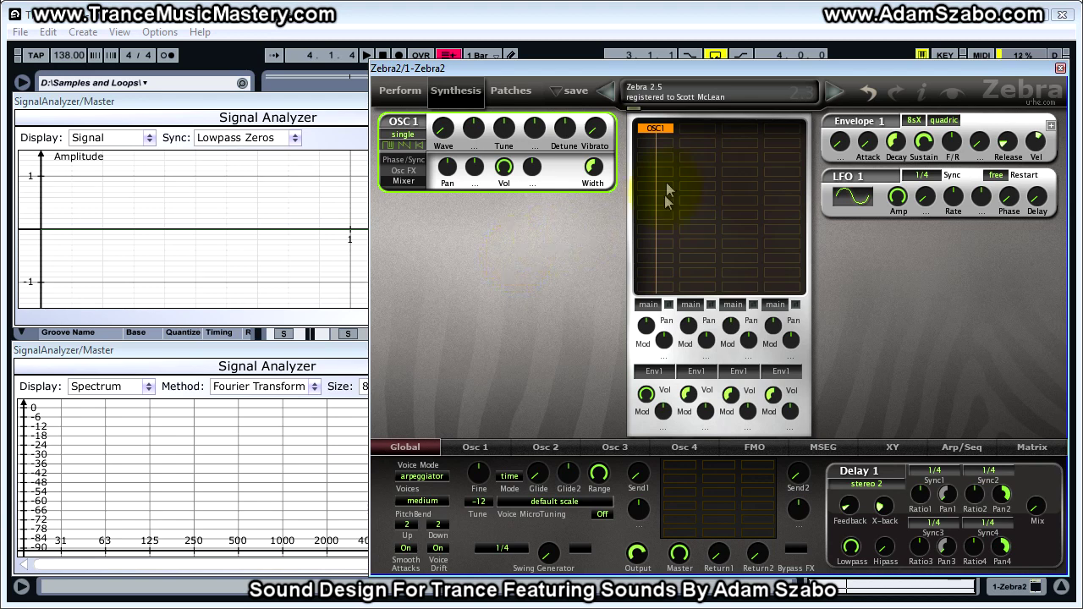
Add oscillator 2 directly below oscillator 1 in the module grid and tune it up to 12 semitones while listening
{"action": "left_click", "coordinate": [663, 143]}
{"action": "left_click", "coordinate": [701, 143]}
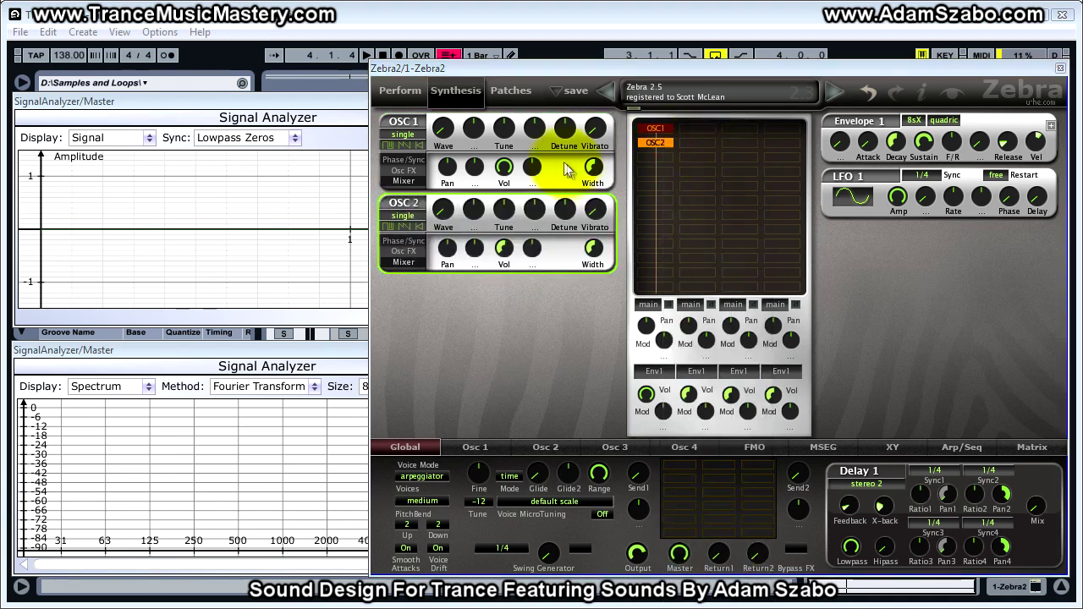
{"action": "left_click", "coordinate": [505, 212]}
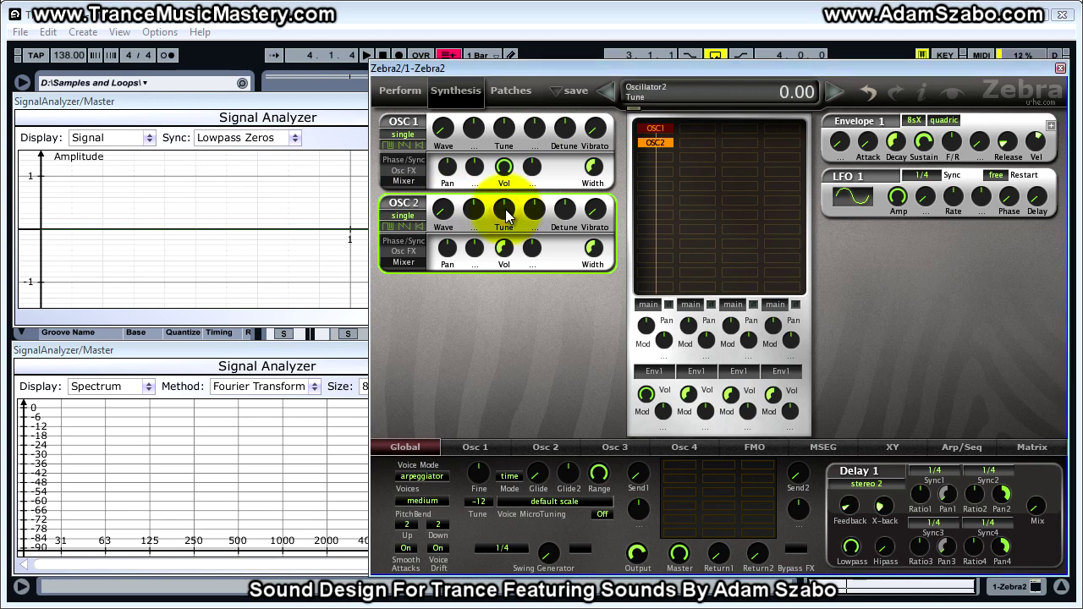
{"action": "key", "text": "space"}
{"action": "left_click_drag", "start_coordinate": [505, 214], "coordinate": [505, 194]}
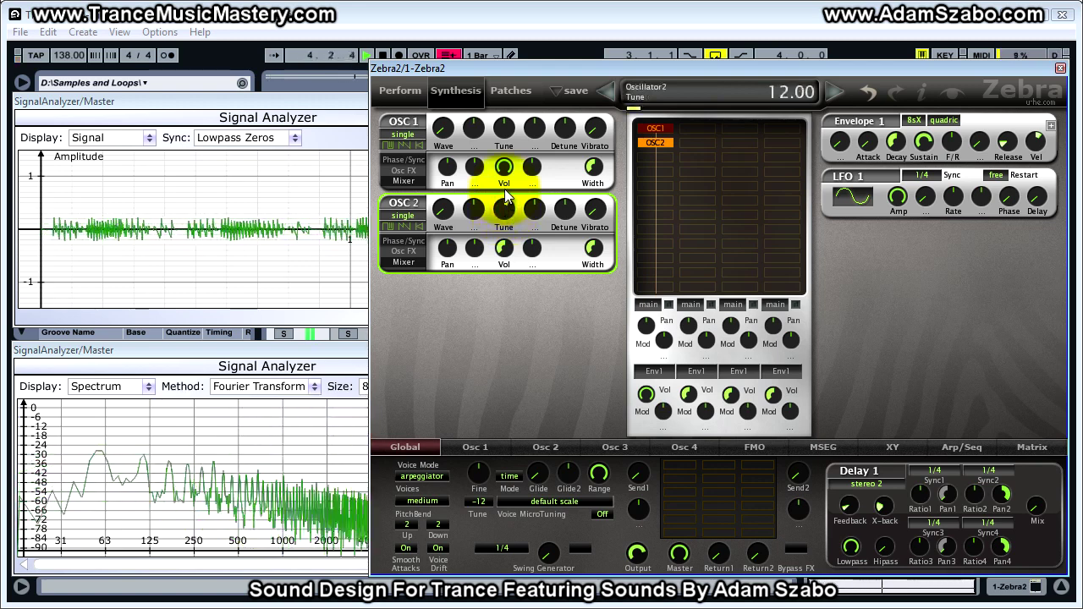
{"action": "key", "text": "space"}
Detune oscillator 2 upward and set its mixer volume to 200 while the pattern plays
{"action": "left_click", "coordinate": [569, 211]}
{"action": "left_click_drag", "start_coordinate": [569, 211], "coordinate": [568, 211]}
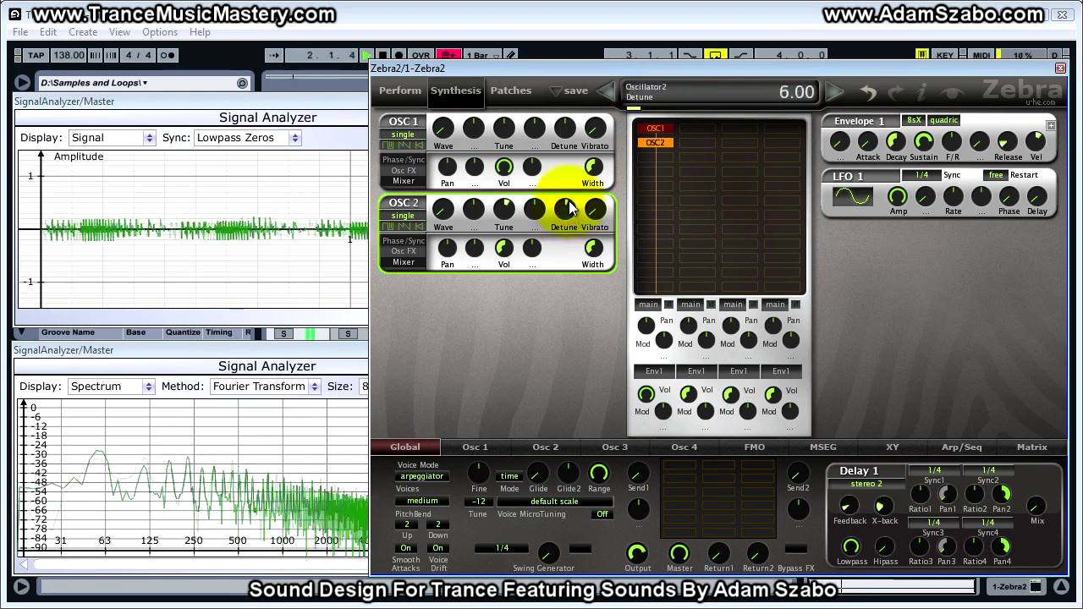
{"action": "scroll", "coordinate": [569, 195], "scroll_direction": "up", "scroll_amount": 1}
{"action": "scroll", "coordinate": [569, 193], "scroll_direction": "up", "scroll_amount": 1}
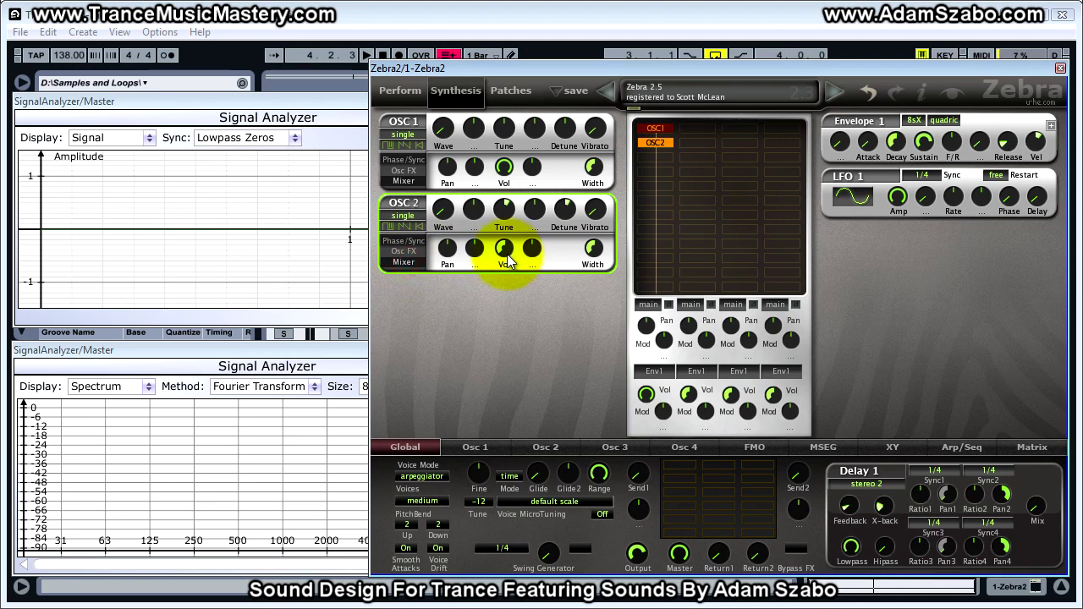
{"action": "left_click_drag", "start_coordinate": [507, 260], "coordinate": [504, 176]}
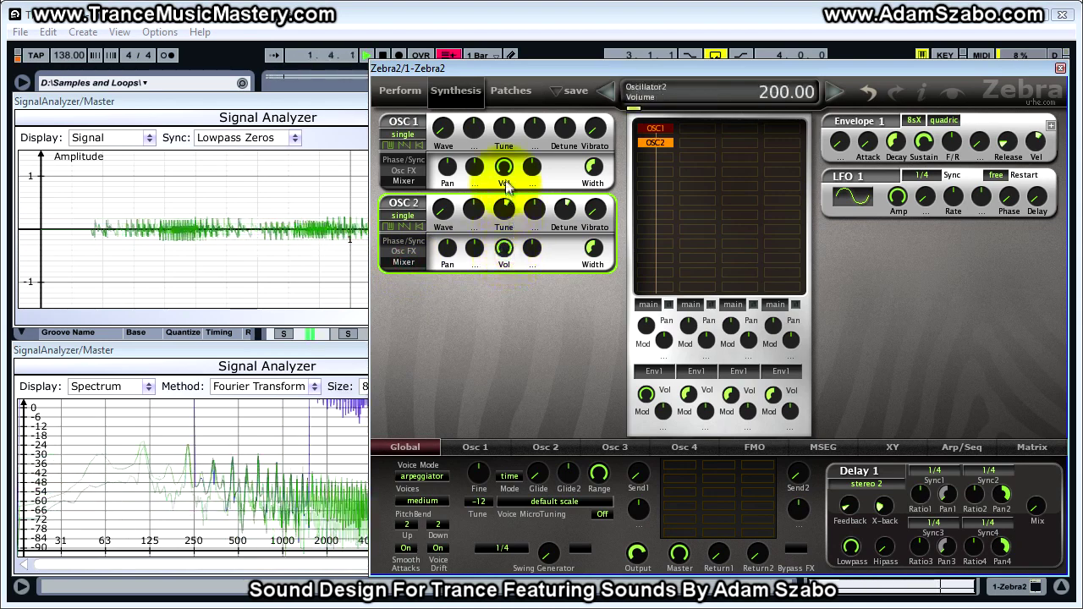
Assign Fundamental as oscillator 2's first oscillator effect and raise its amount to 32 while the pattern plays
{"action": "left_click", "coordinate": [408, 252]}
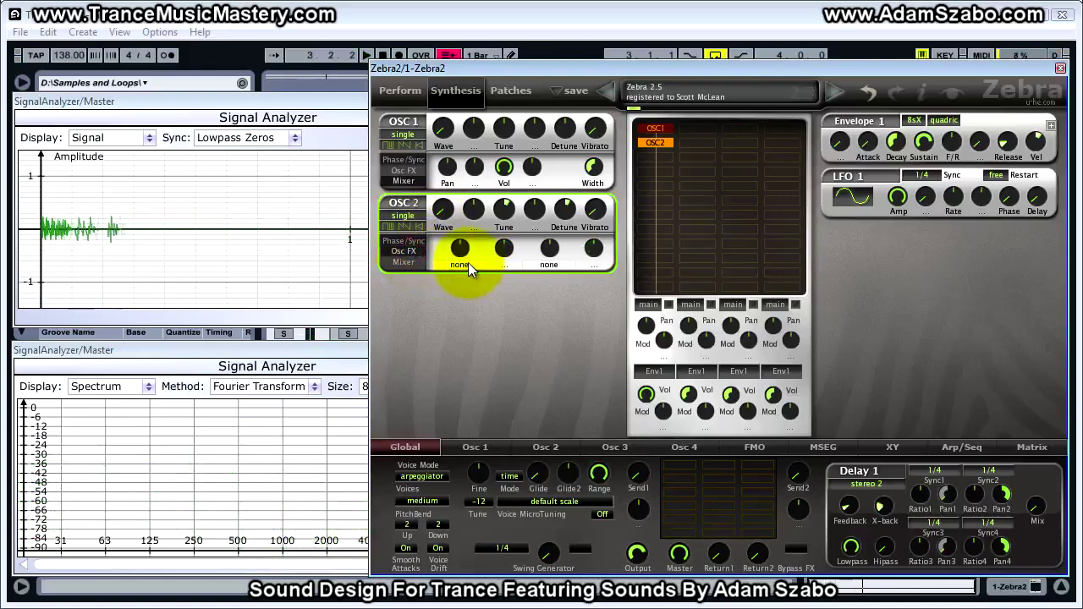
{"action": "left_click", "coordinate": [468, 262]}
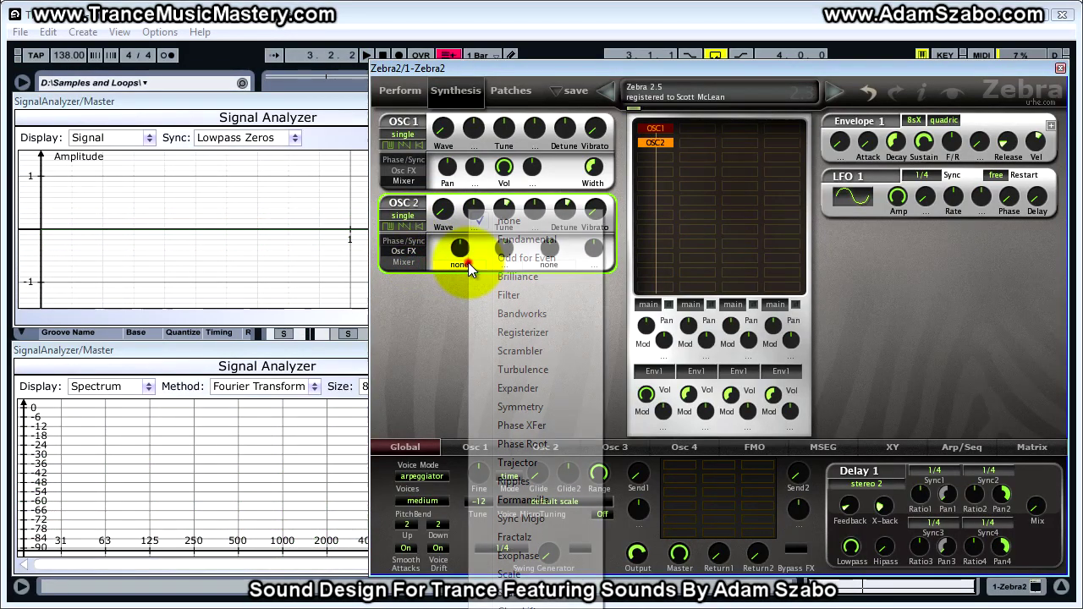
{"action": "left_click", "coordinate": [467, 244]}
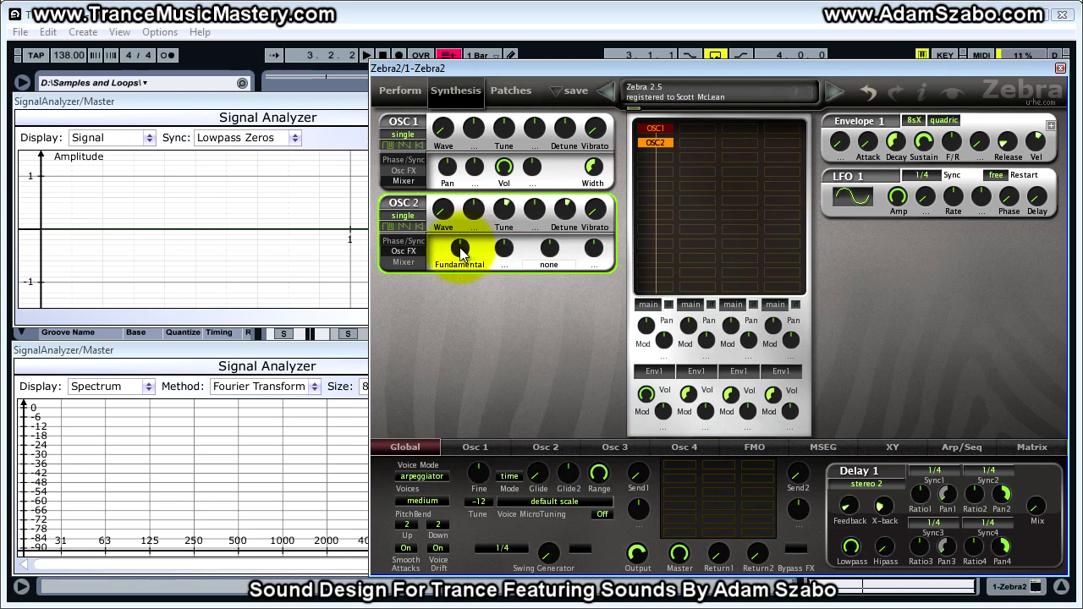
{"action": "key", "text": "space"}
{"action": "left_click_drag", "start_coordinate": [459, 247], "coordinate": [459, 234]}
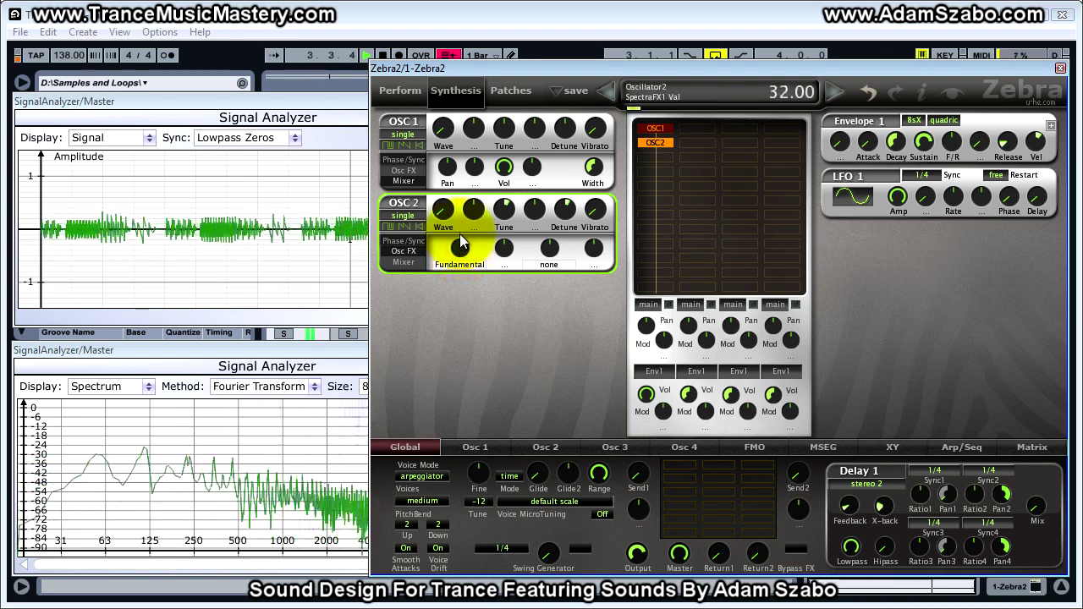
Assign Brilliance as oscillator 2's second oscillator effect and raise its amount while the pattern plays
{"action": "left_click", "coordinate": [552, 257]}
{"action": "left_click", "coordinate": [592, 279]}
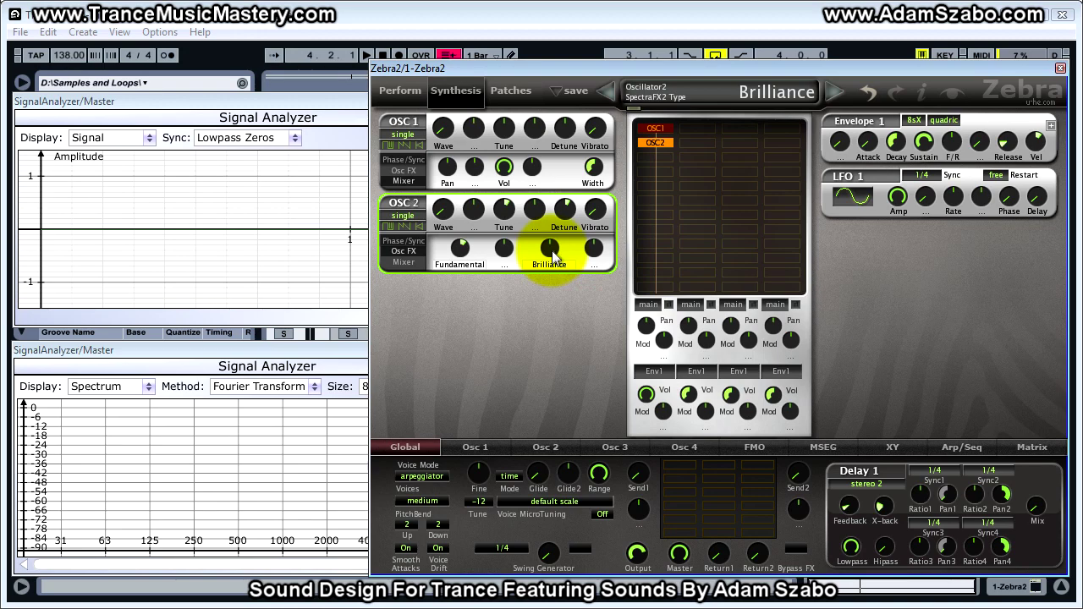
{"action": "left_click_drag", "start_coordinate": [554, 256], "coordinate": [551, 224]}
{"action": "key", "text": "space"}
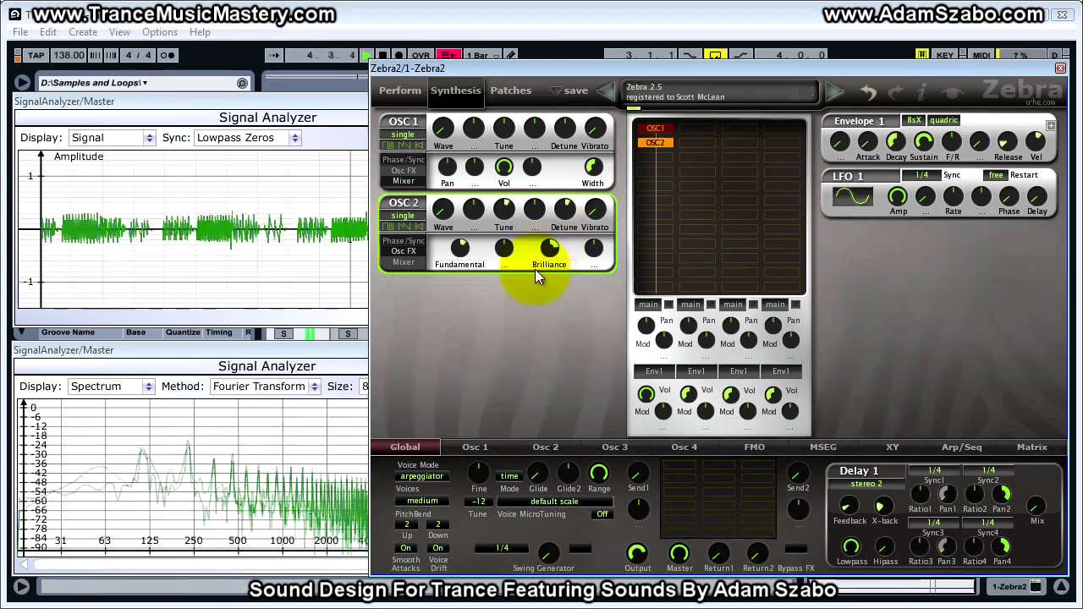
Zoom in the time axis of the Signal Analyzer's waveform display to about 0.1 seconds while the pattern plays
{"action": "left_click", "coordinate": [295, 98]}
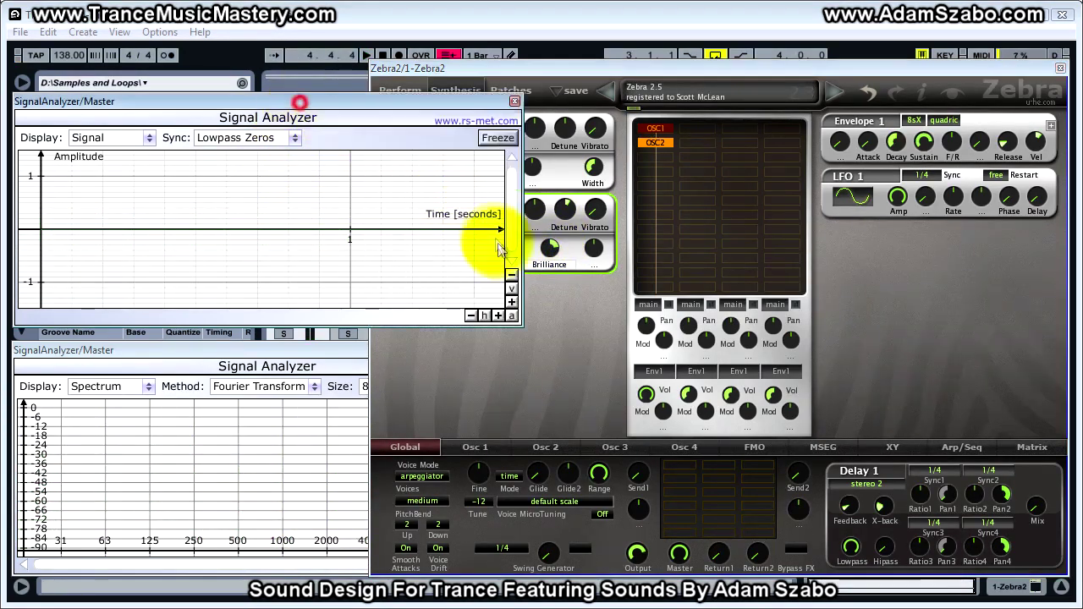
{"action": "key", "text": "space"}
{"action": "left_click", "coordinate": [499, 316]}
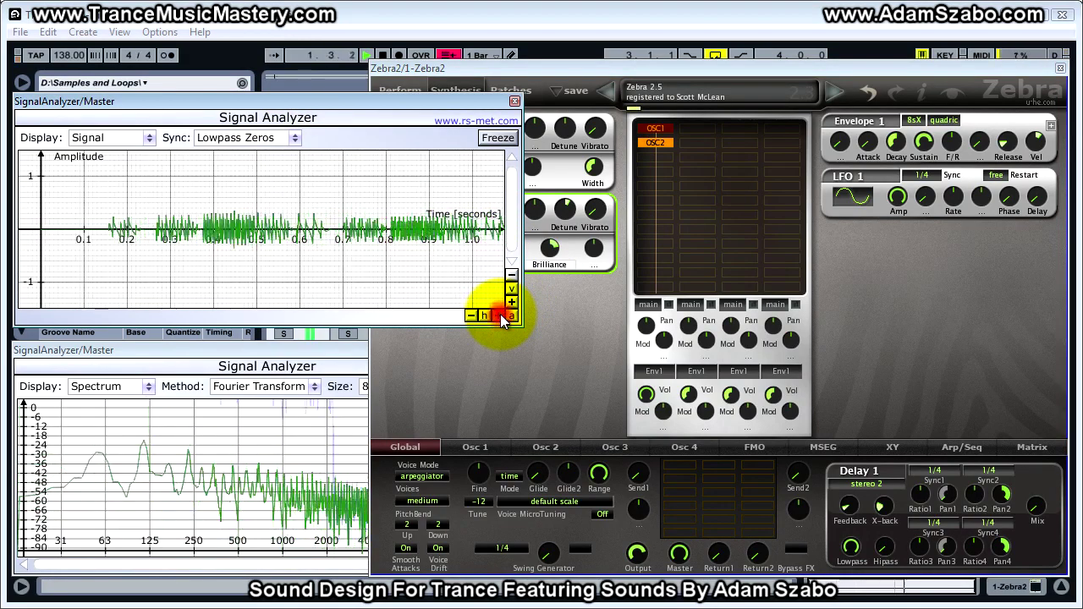
{"action": "left_click", "coordinate": [499, 317]}
{"action": "left_click", "coordinate": [499, 316]}
{"action": "left_click", "coordinate": [499, 317]}
{"action": "left_click", "coordinate": [499, 316]}
{"action": "left_click", "coordinate": [499, 316]}
{"action": "left_click", "coordinate": [499, 316]}
{"action": "left_click", "coordinate": [499, 317]}
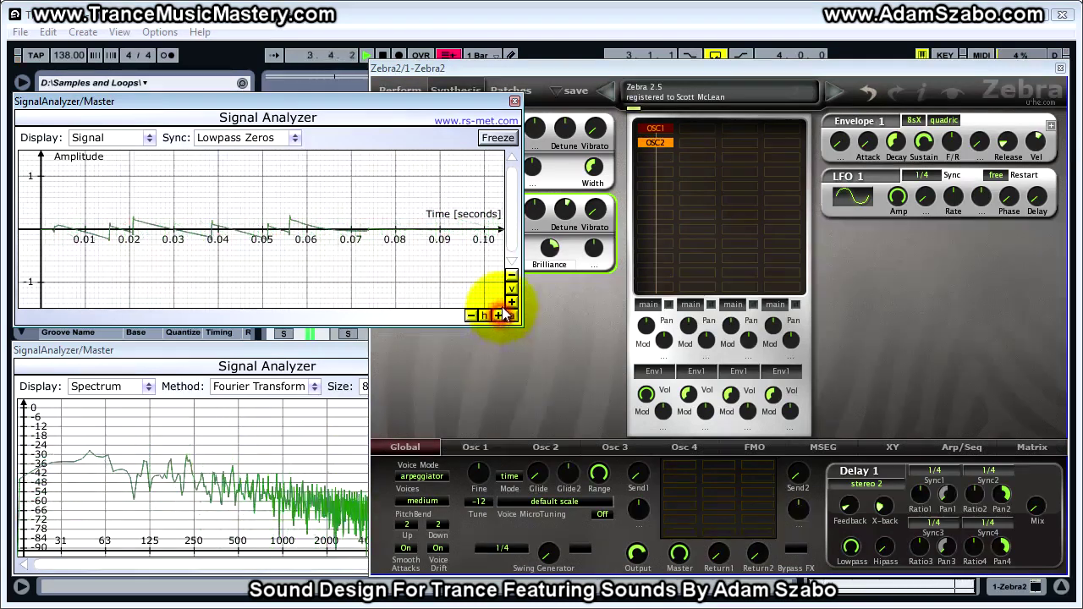
Magnify the amplitude axis of the Signal Analyzer's waveform display, stop playback and return to the synth window
{"action": "left_click", "coordinate": [511, 302]}
{"action": "left_click", "coordinate": [511, 302]}
{"action": "left_click", "coordinate": [511, 302]}
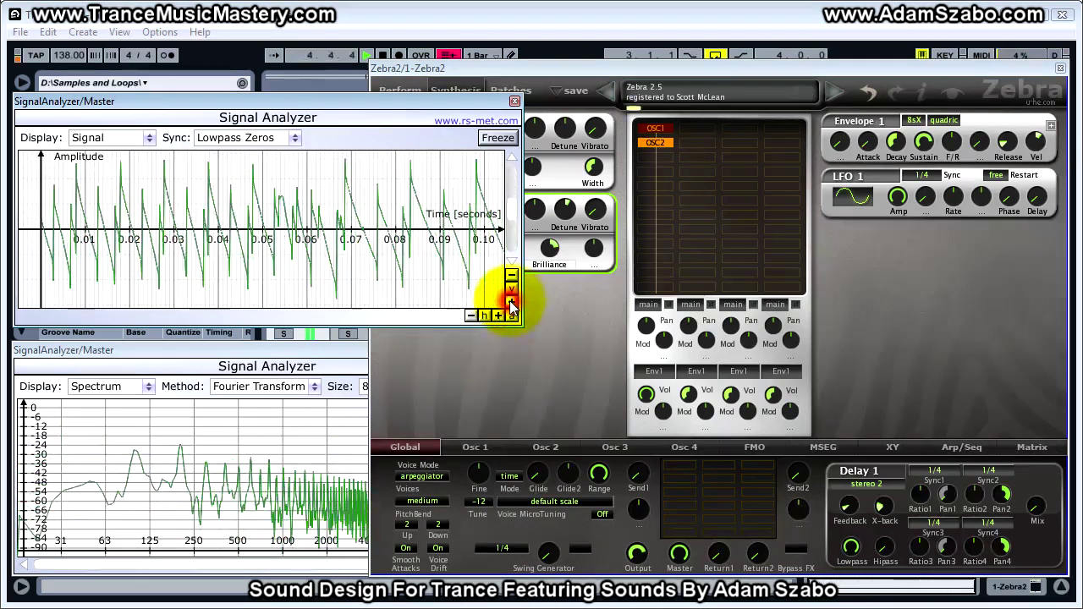
{"action": "key", "text": "space"}
{"action": "left_click", "coordinate": [565, 338]}
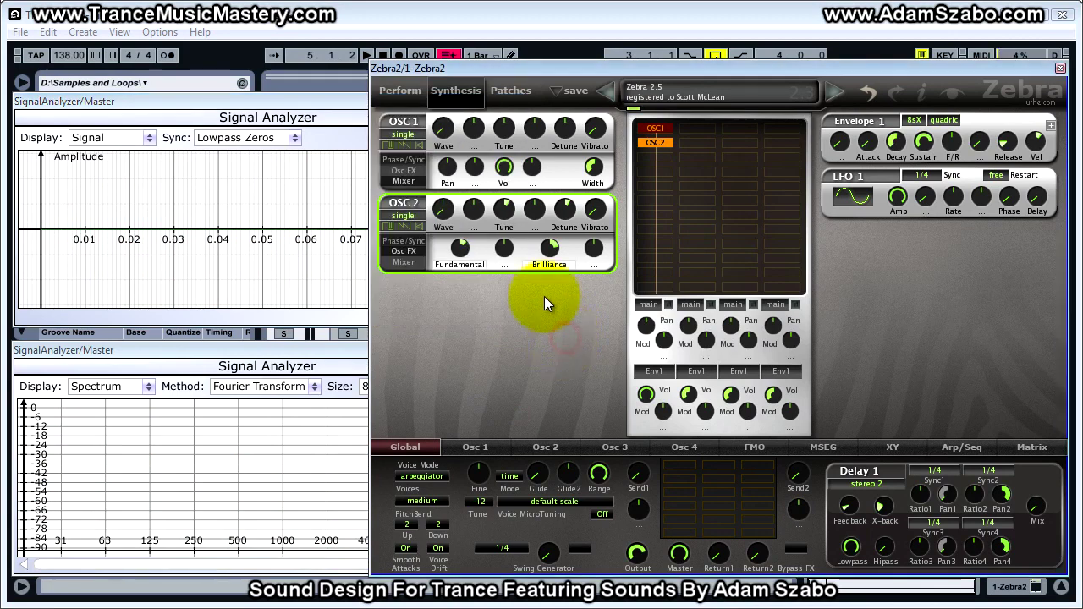
Add oscillator 3 directly below oscillator 2 in the module grid and tune it up to 24 semitones
{"action": "left_click", "coordinate": [657, 156]}
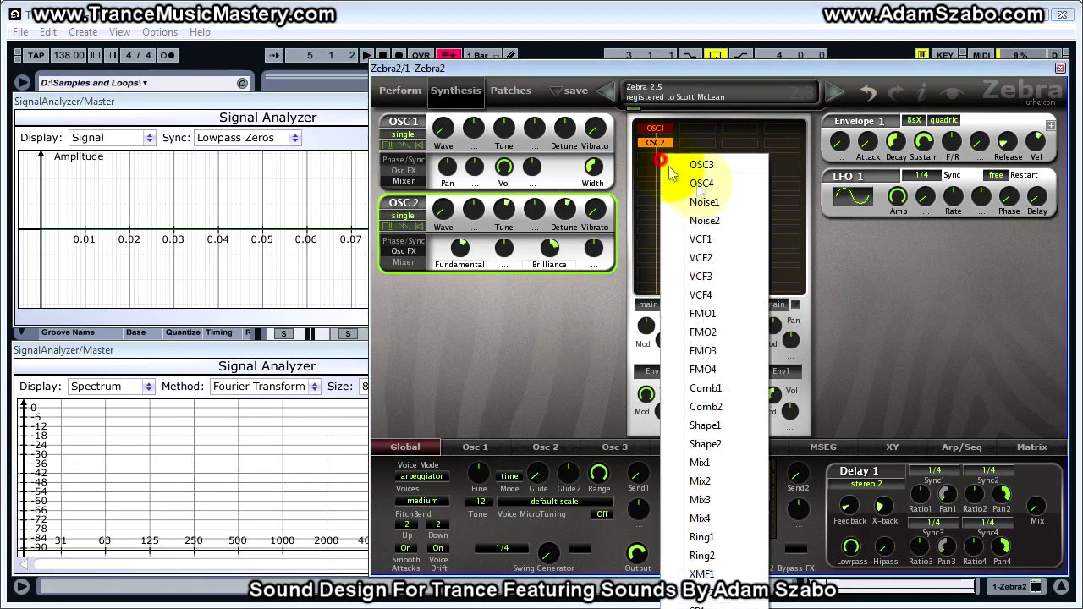
{"action": "left_click", "coordinate": [716, 166]}
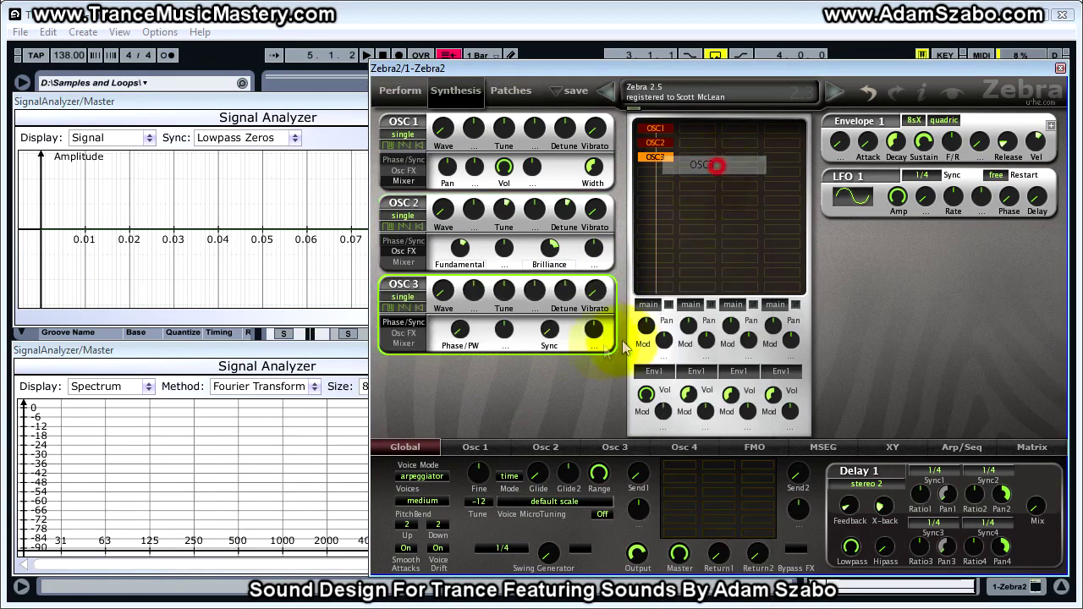
{"action": "left_click", "coordinate": [505, 292]}
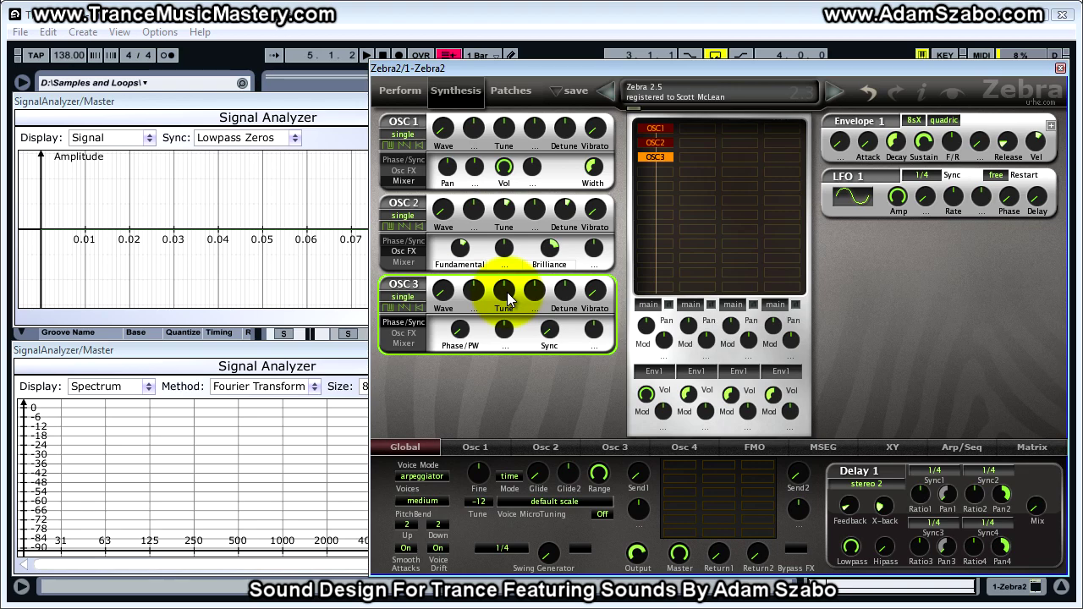
{"action": "left_click_drag", "start_coordinate": [508, 300], "coordinate": [508, 252]}
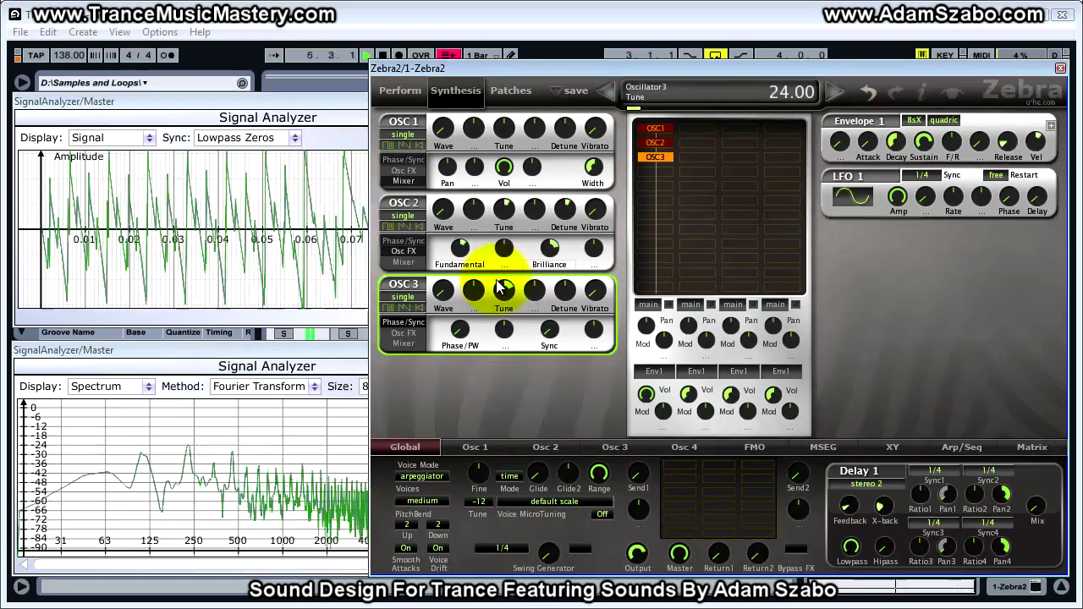
Detune oscillator 3 slightly downward and assign Fundamental as its first oscillator effect with a slightly raised amount
{"action": "left_click", "coordinate": [565, 292]}
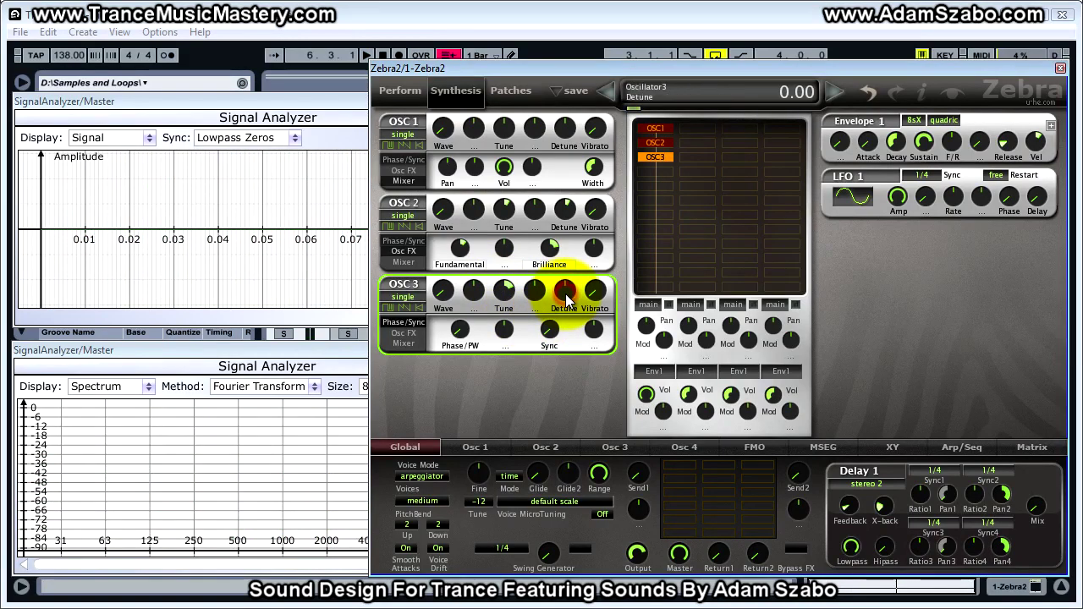
{"action": "left_click_drag", "start_coordinate": [565, 296], "coordinate": [567, 316]}
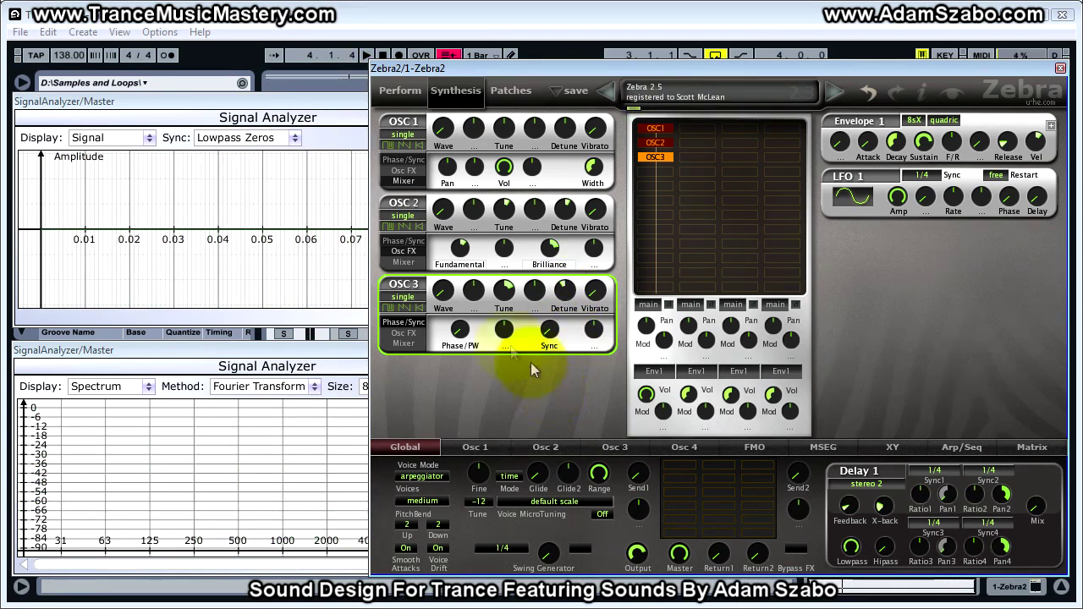
{"action": "left_click", "coordinate": [405, 333]}
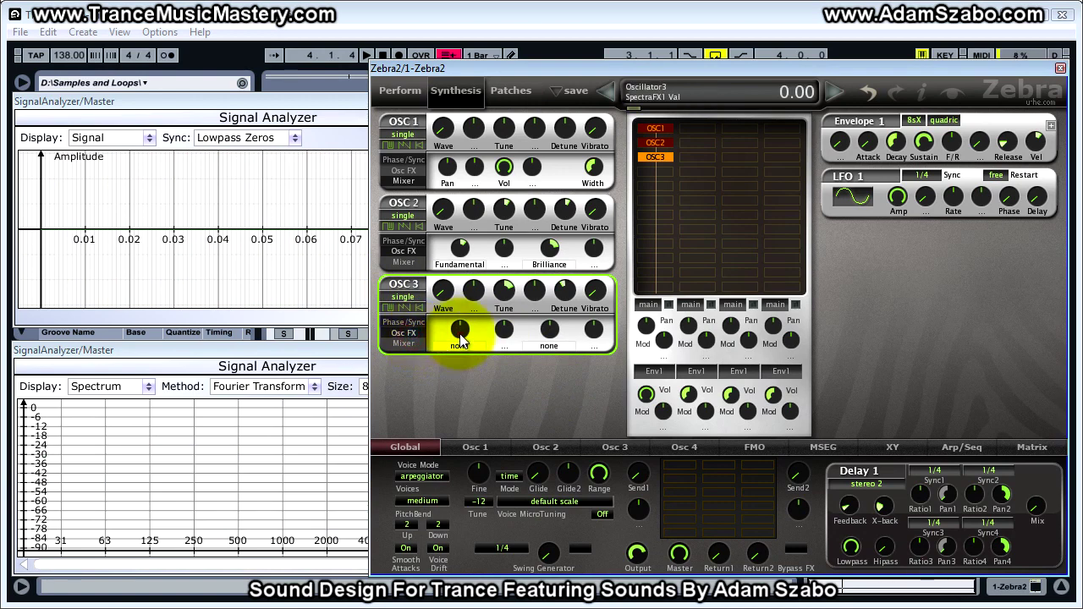
{"action": "left_click", "coordinate": [464, 343]}
{"action": "left_click", "coordinate": [518, 239]}
{"action": "left_click_drag", "start_coordinate": [463, 337], "coordinate": [461, 320]}
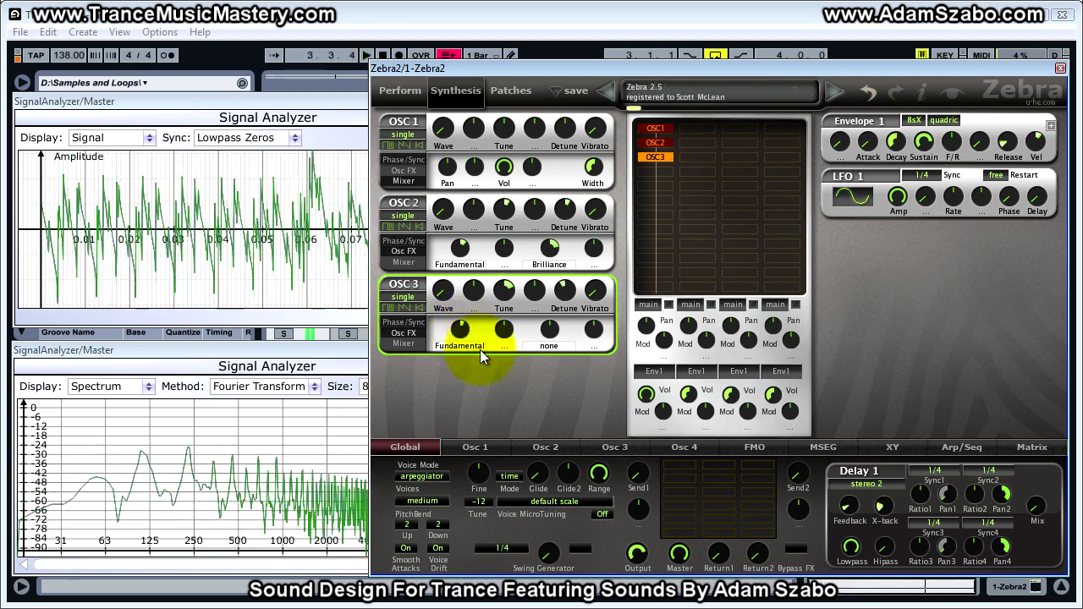
Raise oscillator 3's mixer volume above 100 while the pattern plays
{"action": "left_click", "coordinate": [404, 344]}
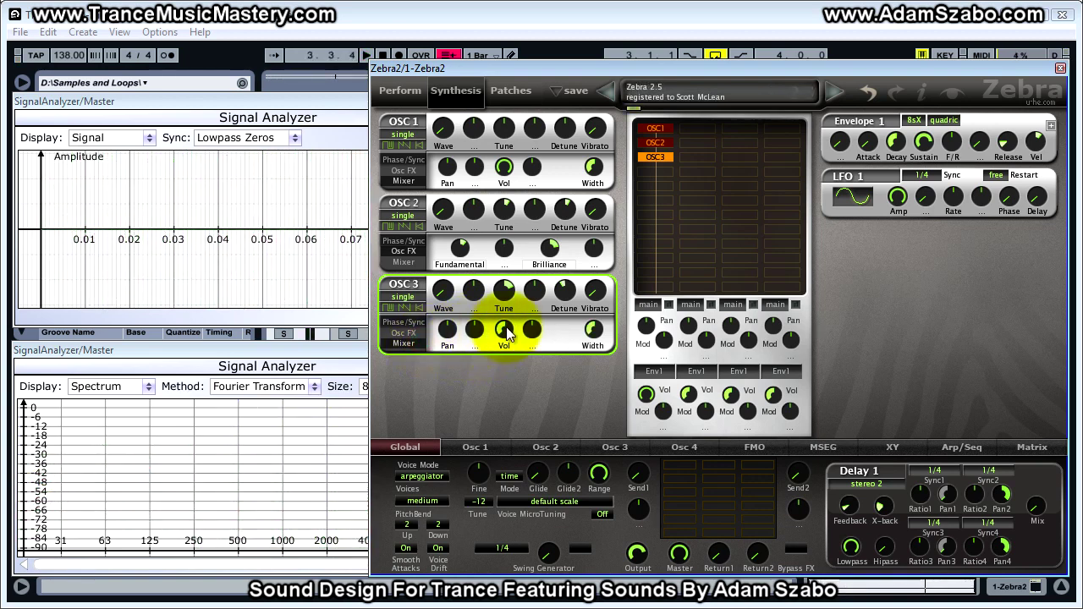
{"action": "left_click", "coordinate": [504, 330]}
{"action": "key", "text": "space"}
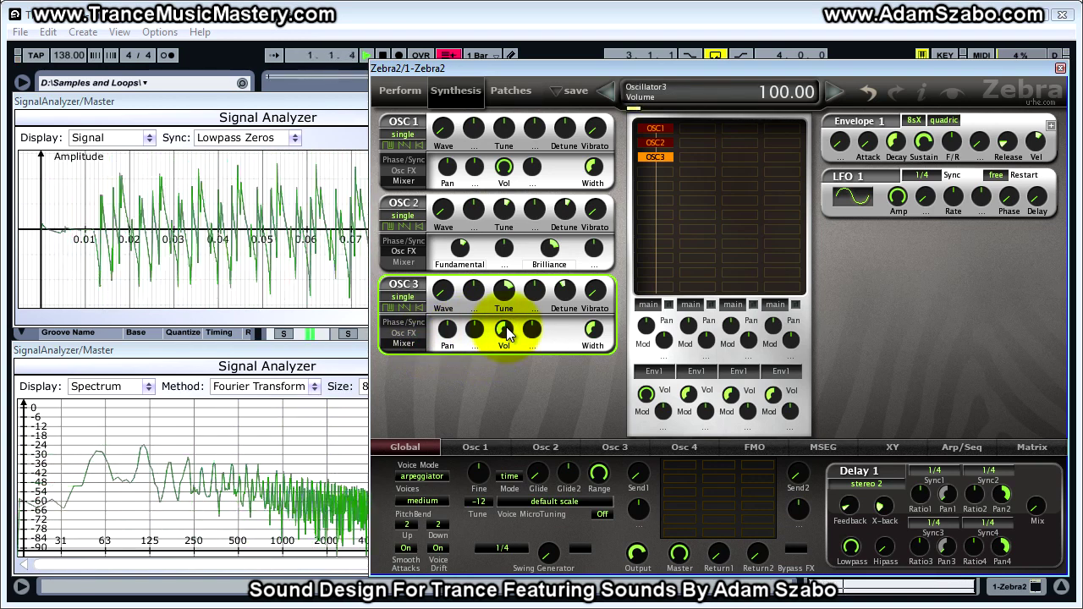
{"action": "left_click_drag", "start_coordinate": [506, 331], "coordinate": [508, 319]}
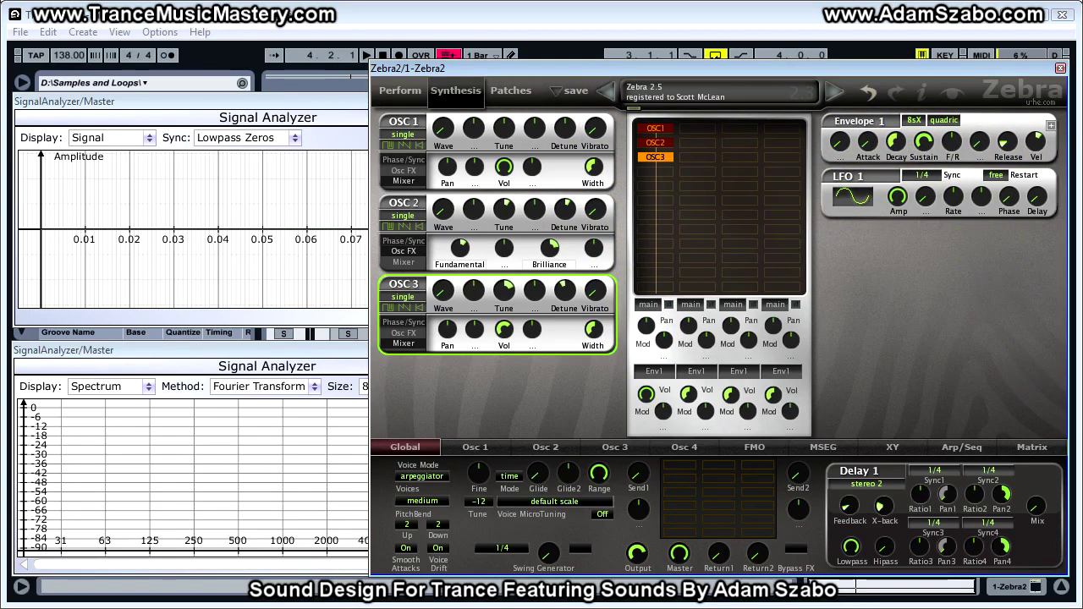
Set Envelope 1's attack to 6 while the pattern plays
{"action": "left_click", "coordinate": [868, 144]}
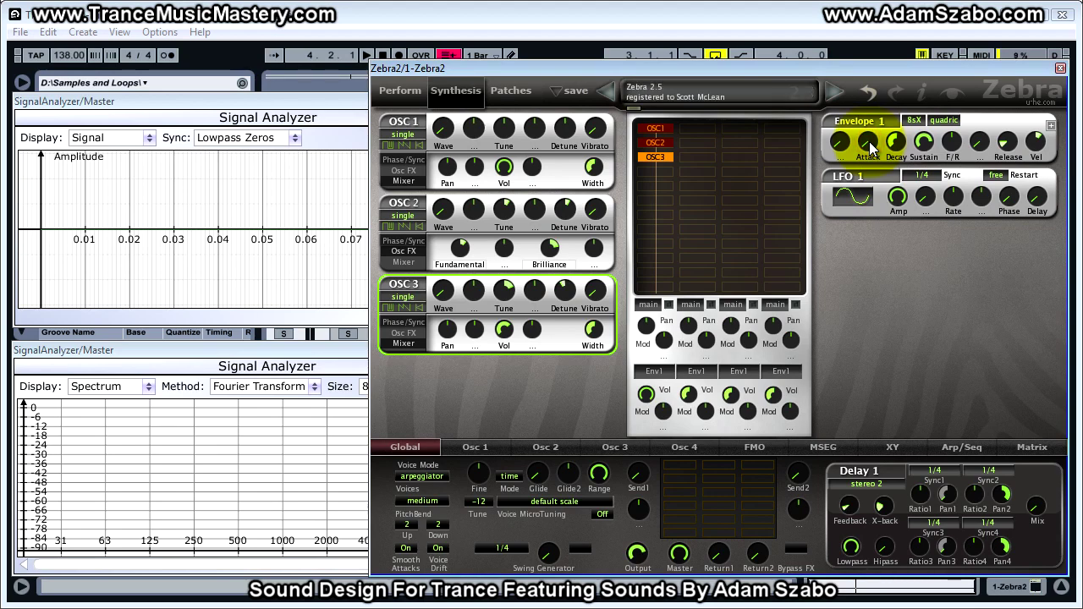
{"action": "key", "text": "space"}
{"action": "left_click_drag", "start_coordinate": [868, 142], "coordinate": [871, 129]}
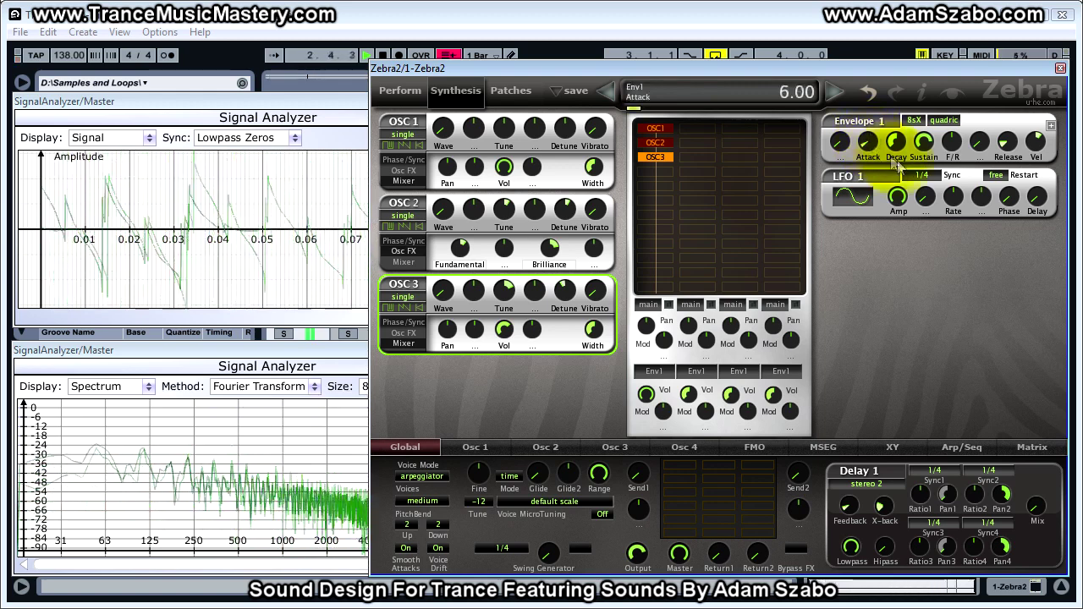
Lower Envelope 1's sustain to 32 while the pattern plays
{"action": "left_click_drag", "start_coordinate": [899, 149], "coordinate": [896, 142]}
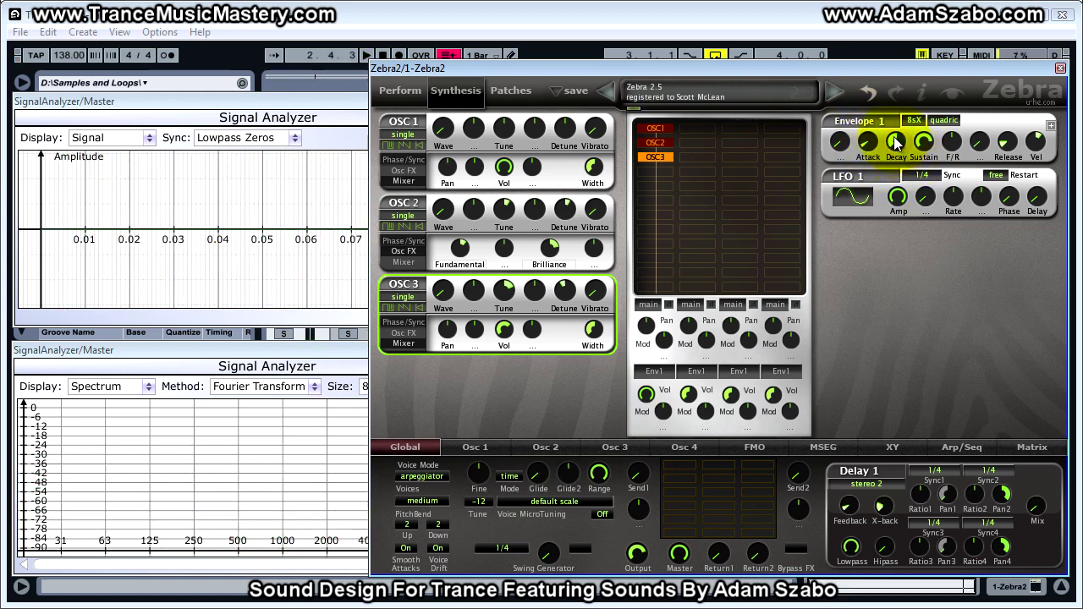
{"action": "left_click_drag", "start_coordinate": [926, 142], "coordinate": [929, 145]}
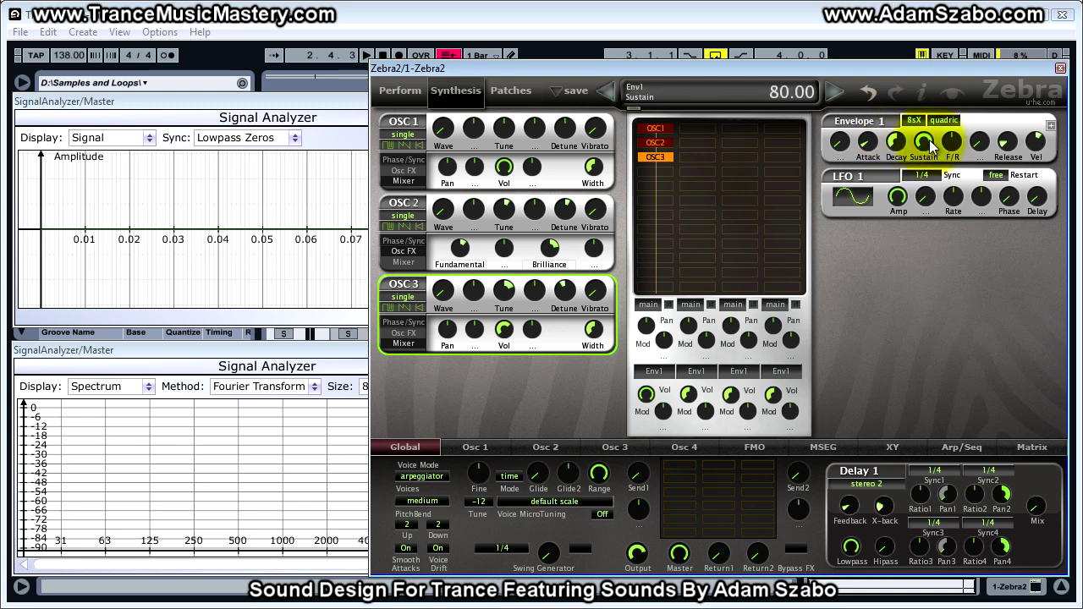
{"action": "key", "text": "space"}
{"action": "left_click_drag", "start_coordinate": [930, 145], "coordinate": [924, 221]}
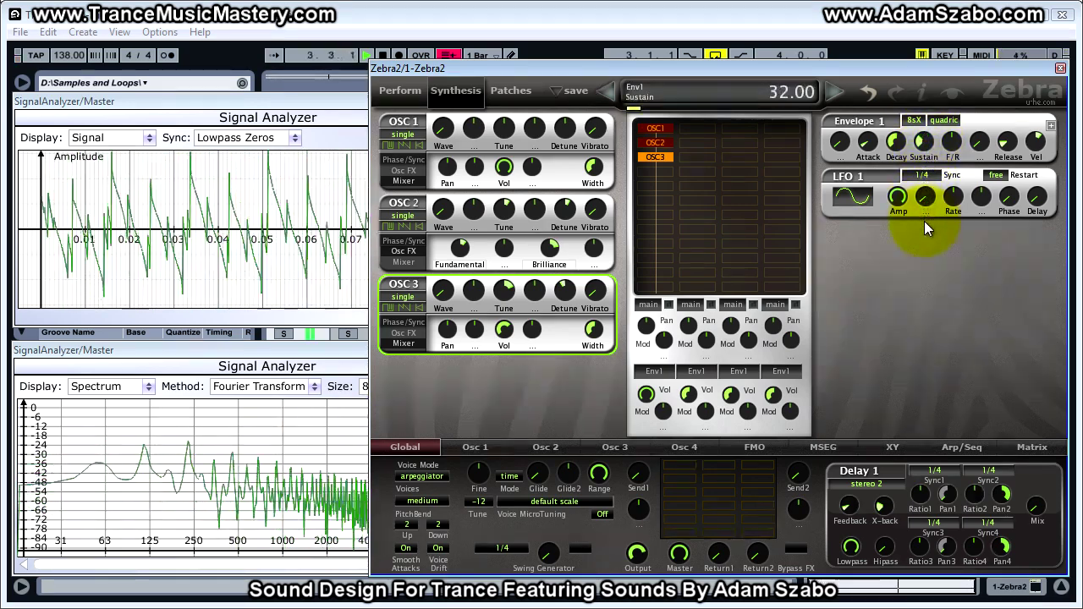
Shorten Envelope 1's decay to 29.50 while the pattern plays
{"action": "left_click", "coordinate": [898, 144]}
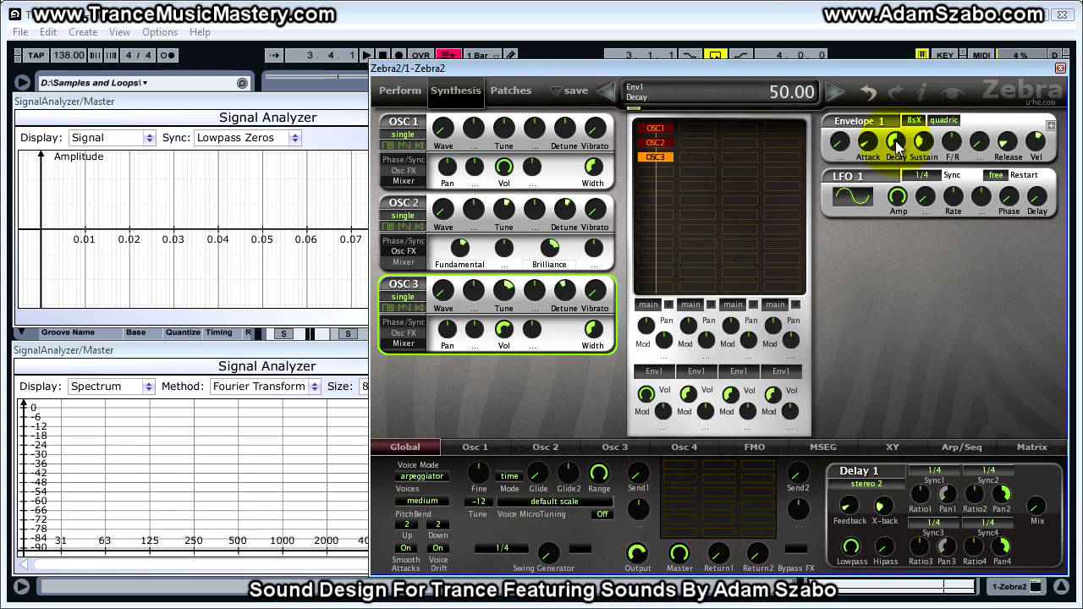
{"action": "key", "text": "space"}
{"action": "left_click_drag", "start_coordinate": [897, 142], "coordinate": [899, 182]}
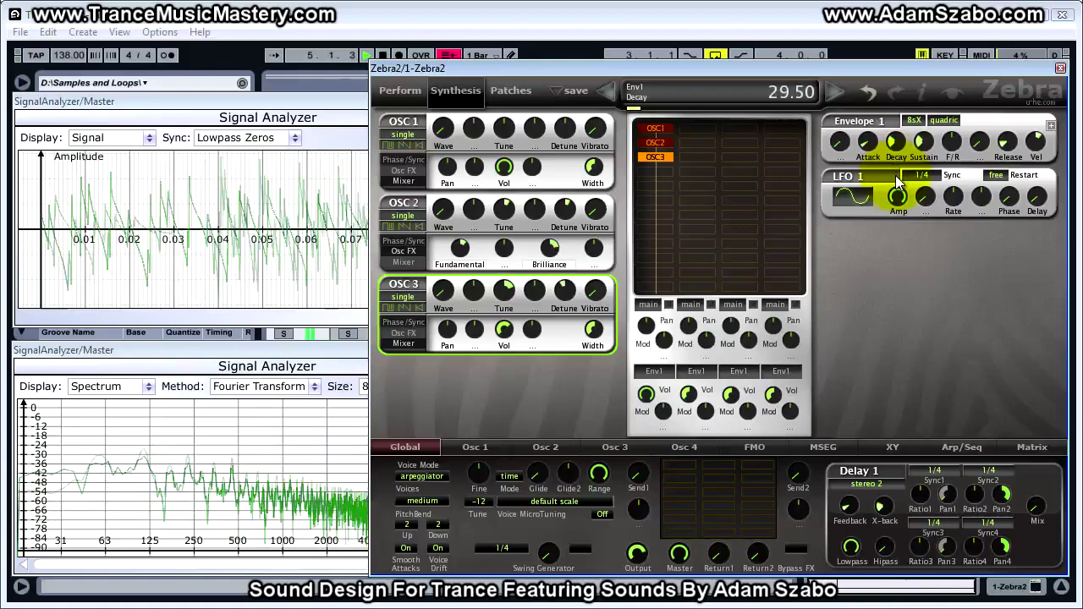
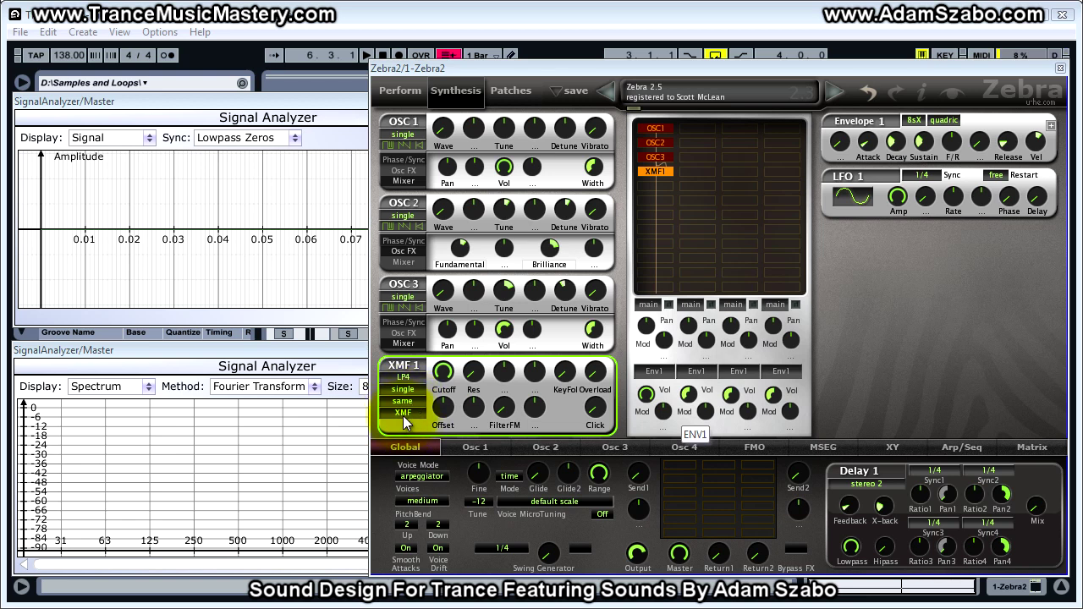
Lower the XMF 1 filter's cutoff to 12 while the pattern plays
{"action": "left_click_drag", "start_coordinate": [445, 371], "coordinate": [444, 373]}
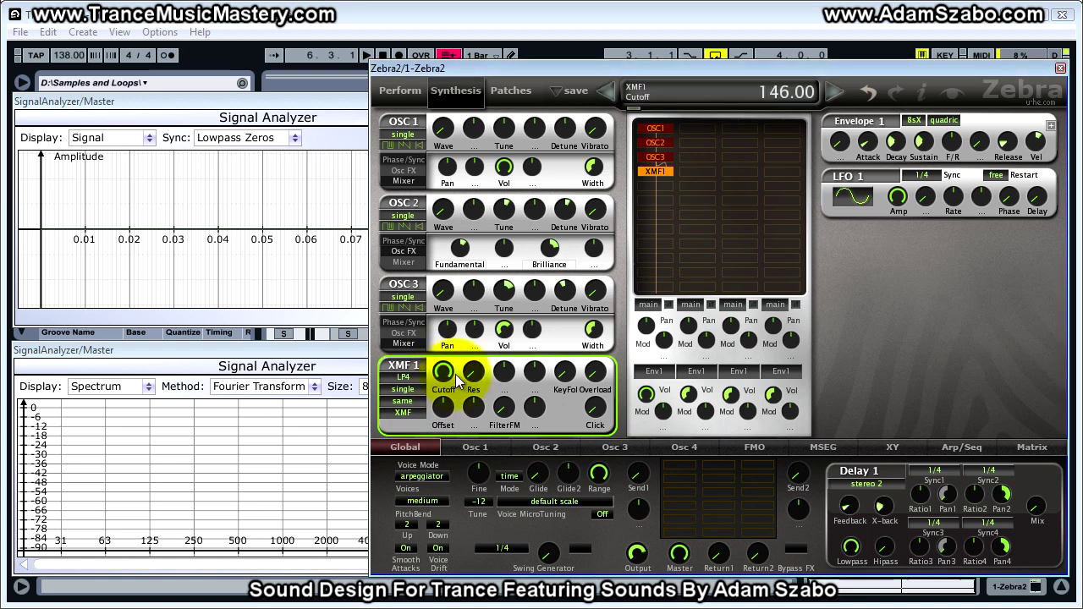
{"action": "key", "text": "space"}
{"action": "left_click_drag", "start_coordinate": [445, 370], "coordinate": [446, 491]}
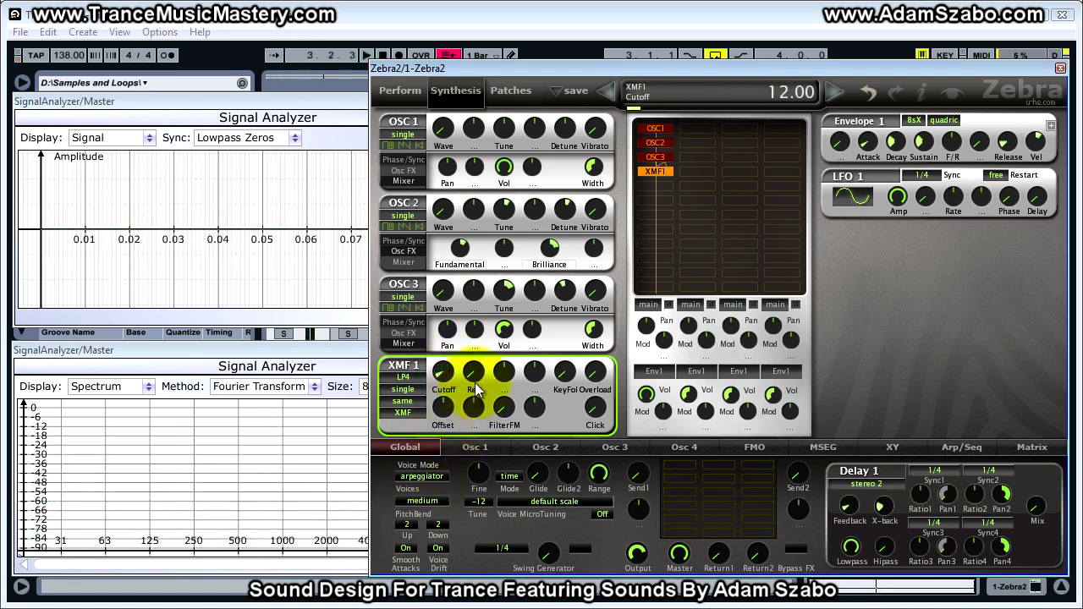
Assign Env2 as XMF 1's first cutoff modulation source and set its depth to 96 while the pattern plays
{"action": "left_click", "coordinate": [504, 383]}
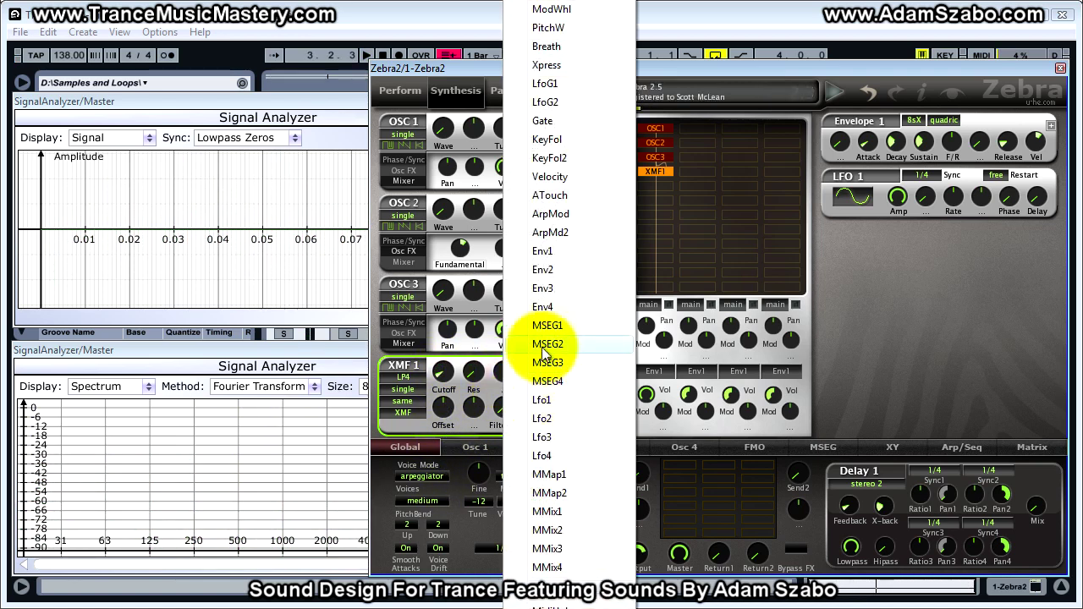
{"action": "left_click", "coordinate": [549, 273]}
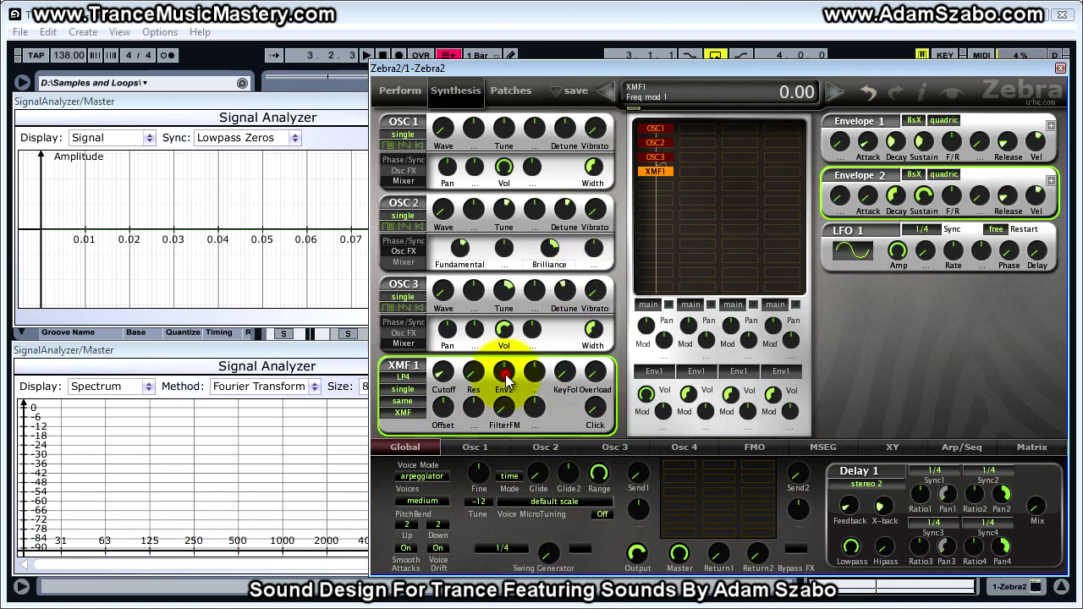
{"action": "key", "text": "space"}
{"action": "left_click_drag", "start_coordinate": [506, 383], "coordinate": [506, 333]}
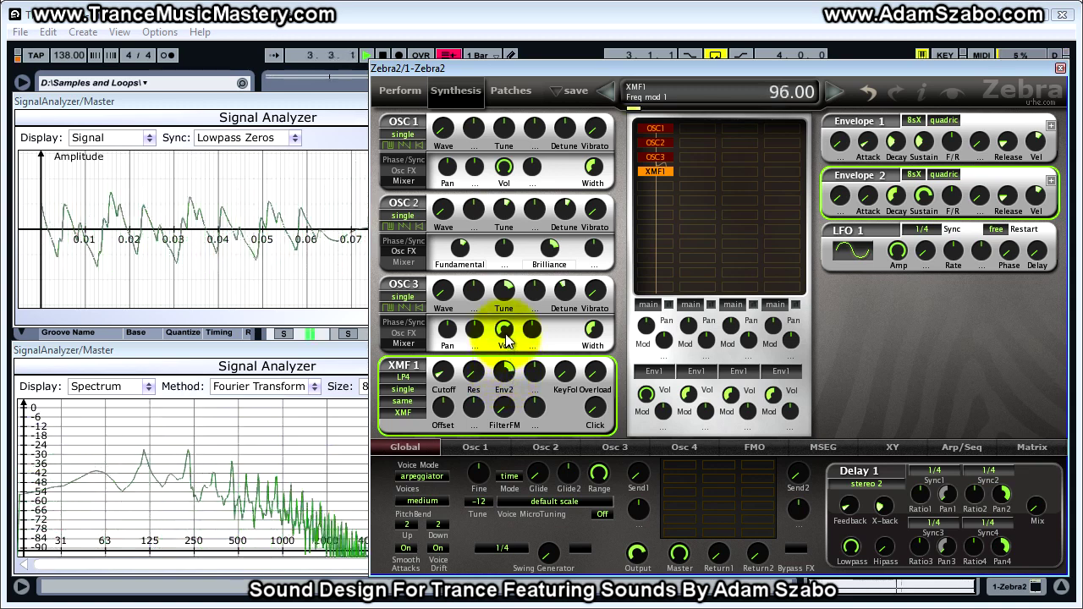
{"action": "key", "text": "space"}
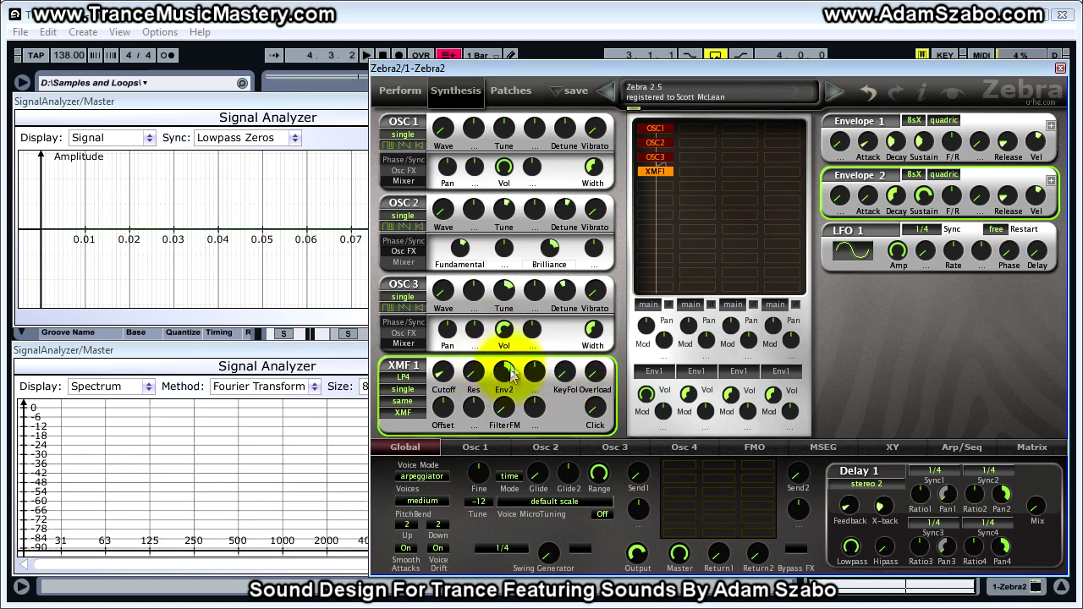
Adjust the XMF 1 filter's Overload amount slightly while the pattern plays
{"action": "left_click", "coordinate": [599, 380]}
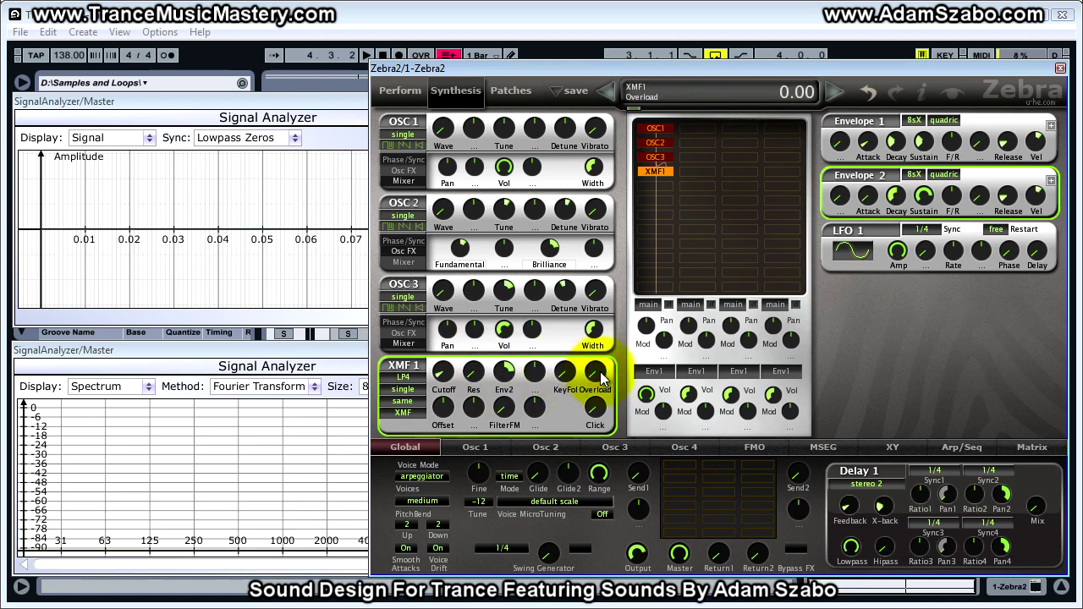
{"action": "key", "text": "space"}
{"action": "left_click_drag", "start_coordinate": [599, 381], "coordinate": [598, 378]}
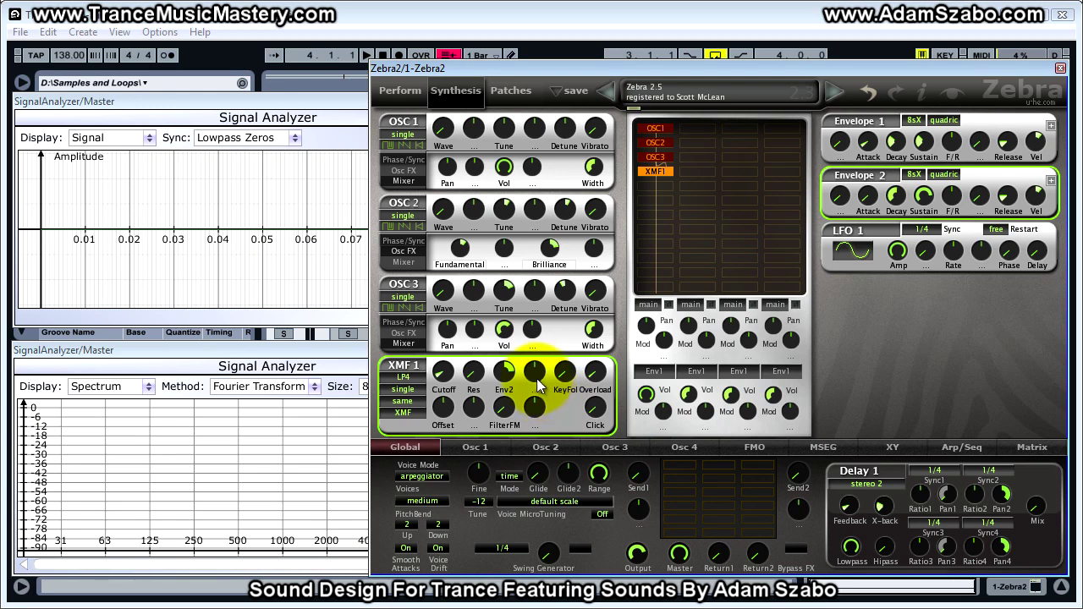
Assign ArpMod as XMF 1's second cutoff modulation source and raise its modulation depth
{"action": "left_click", "coordinate": [537, 373]}
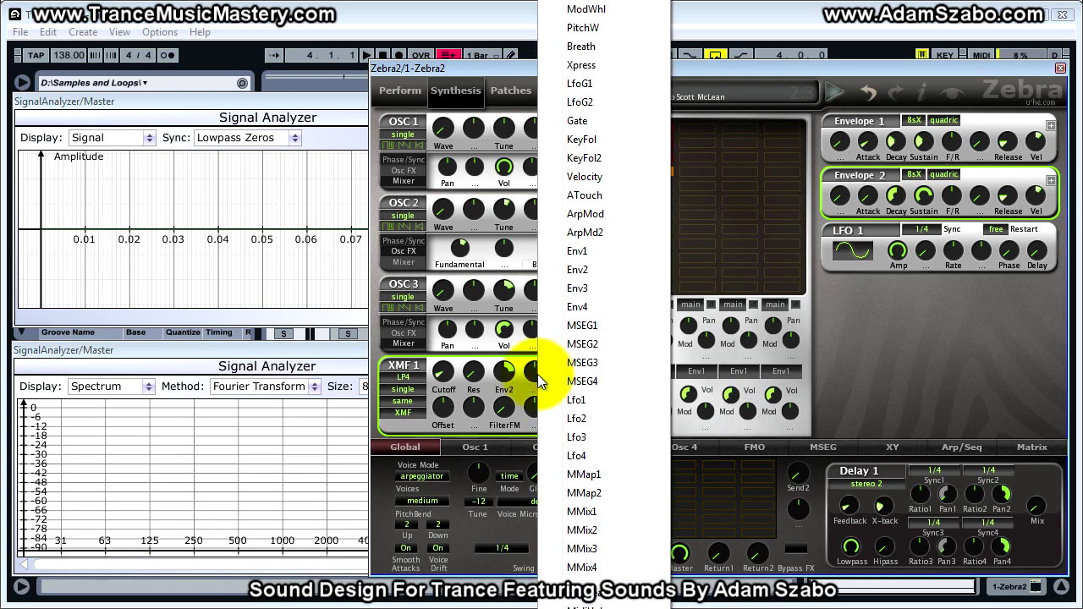
{"action": "left_click", "coordinate": [600, 214]}
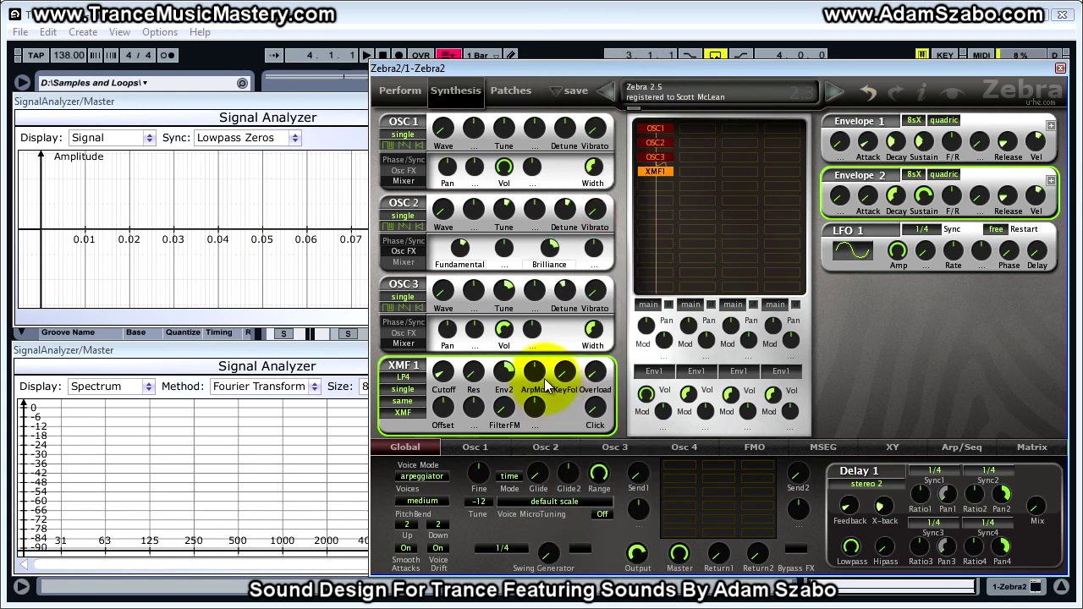
{"action": "left_click_drag", "start_coordinate": [536, 372], "coordinate": [533, 336]}
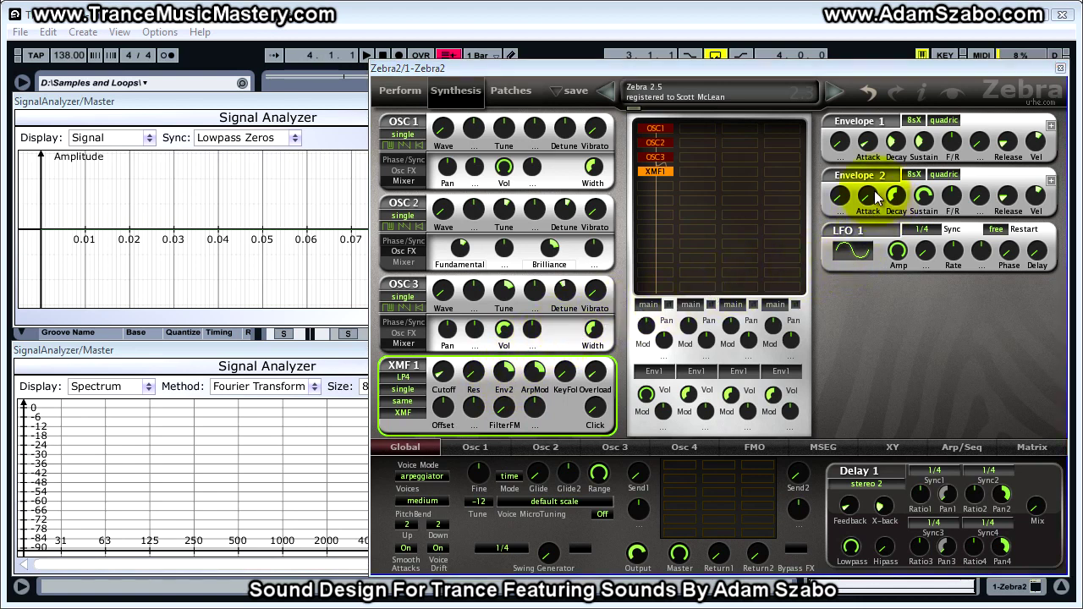
Switch Envelope 2's curve mode to v-slope
{"action": "left_click", "coordinate": [936, 174]}
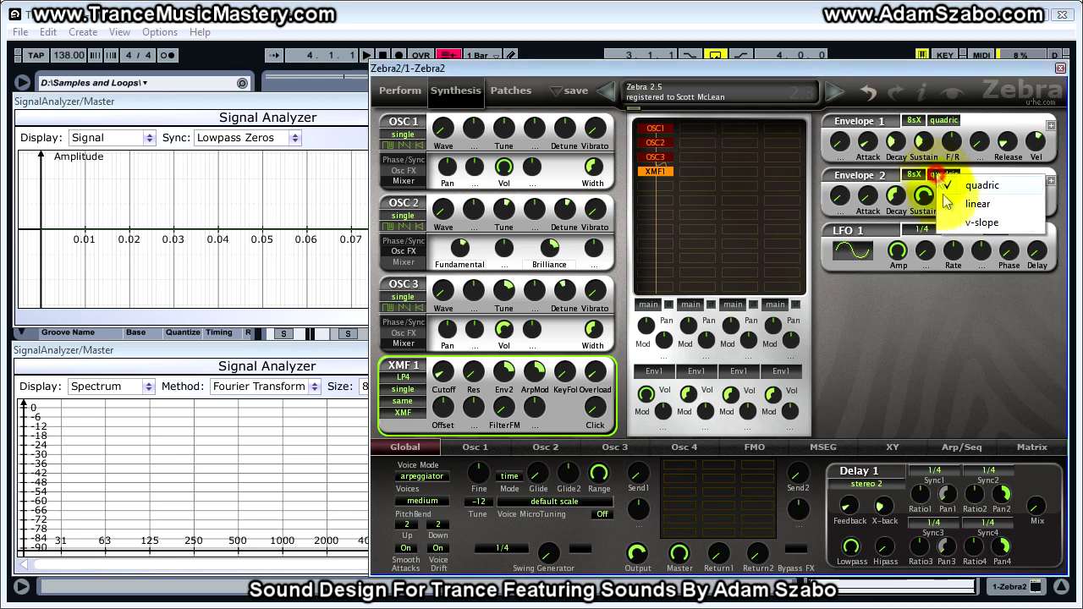
{"action": "left_click", "coordinate": [986, 224]}
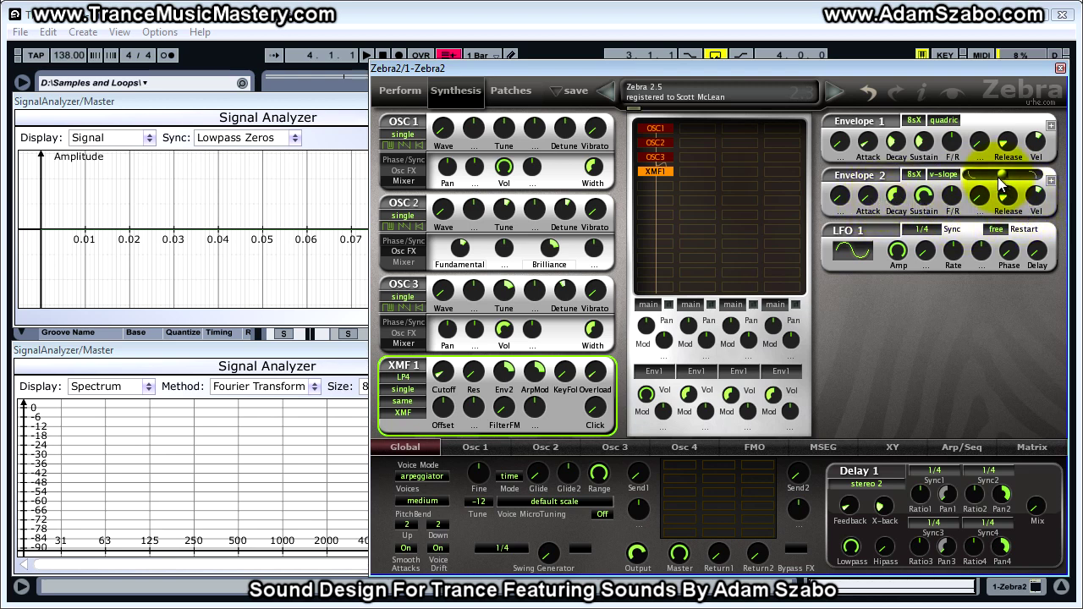
{"action": "mouse_move", "coordinate": [1001, 173]}
{"action": "left_mouse_down"}
{"action": "mouse_move", "coordinate": [926, 170]}
{"action": "mouse_move", "coordinate": [997, 173]}
{"action": "left_mouse_up"}
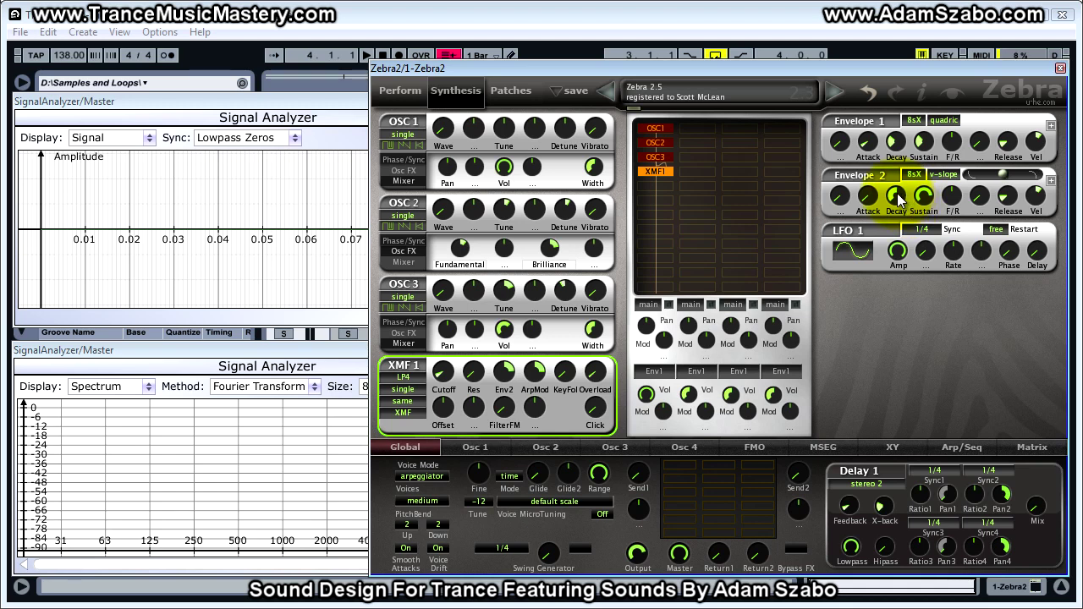
Lower Envelope 2's sustain to 17 while the pattern plays
{"action": "left_click", "coordinate": [928, 197]}
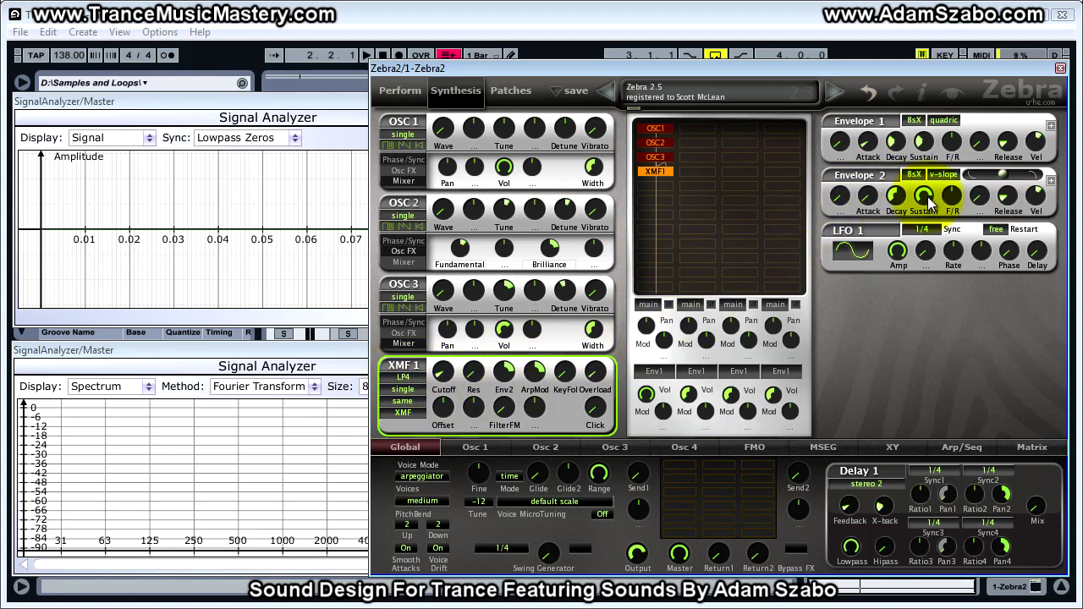
{"action": "left_click_drag", "start_coordinate": [928, 201], "coordinate": [920, 302]}
{"action": "key", "text": "space"}
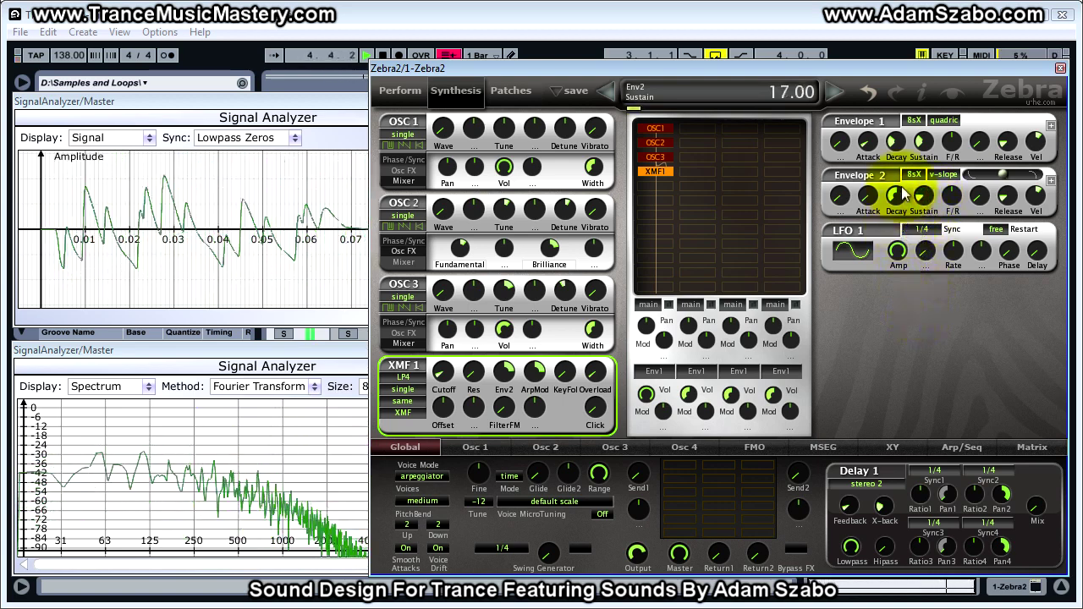
Shorten Envelope 2's decay and raise its release to nearly the maximum
{"action": "left_click", "coordinate": [897, 199]}
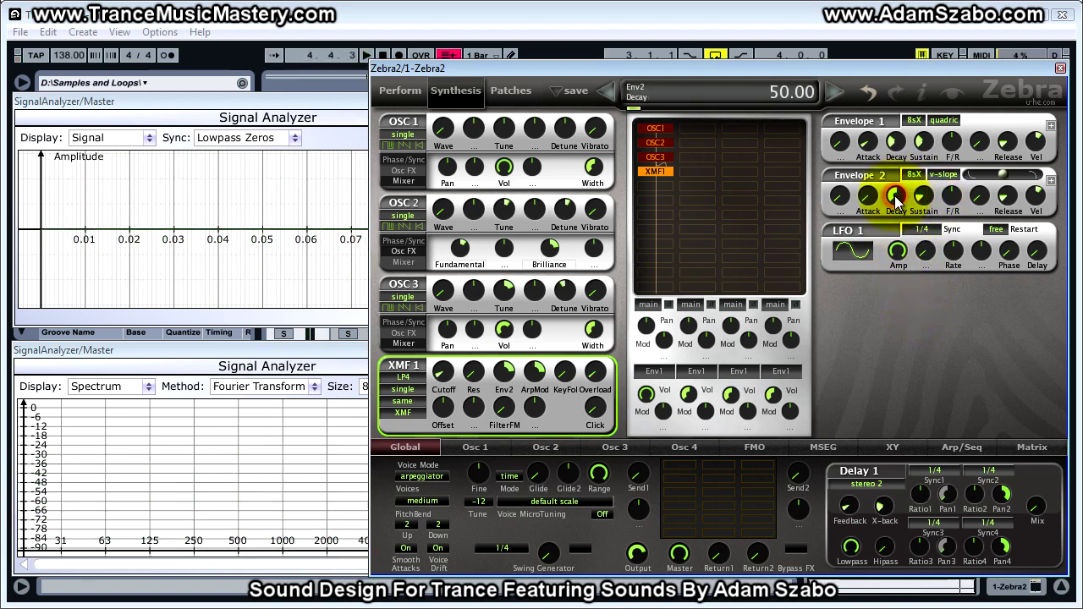
{"action": "left_click_drag", "start_coordinate": [897, 199], "coordinate": [1012, 203]}
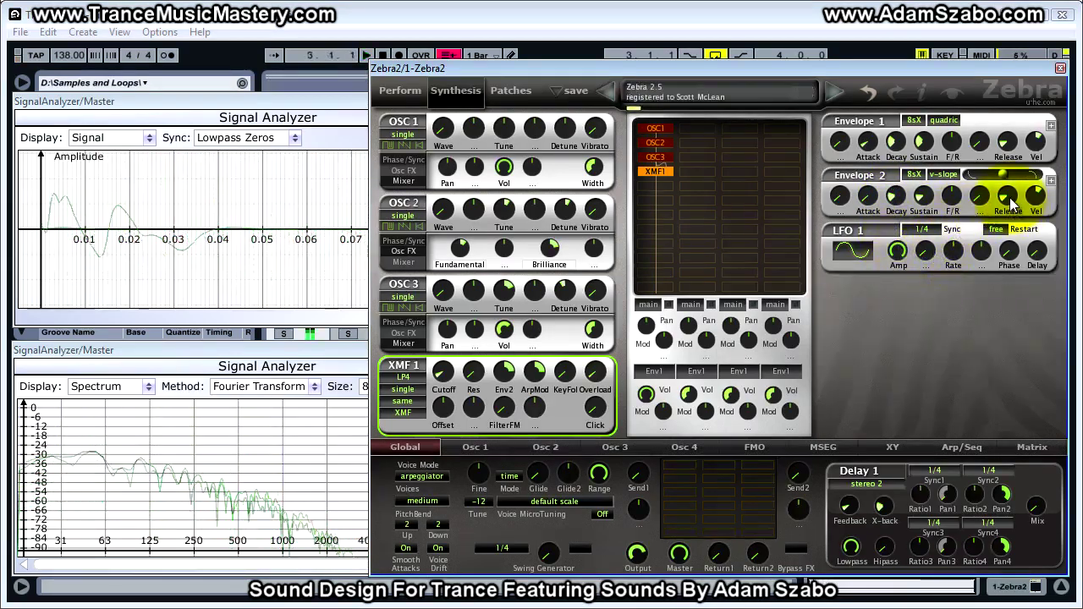
{"action": "left_click", "coordinate": [1008, 197]}
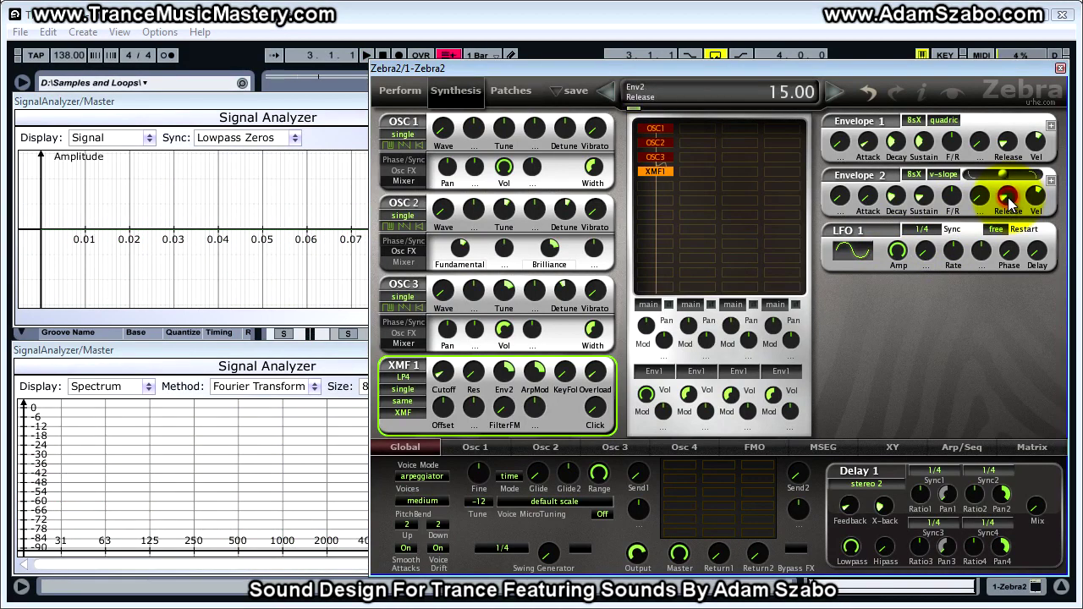
{"action": "left_click_drag", "start_coordinate": [1008, 198], "coordinate": [995, 89]}
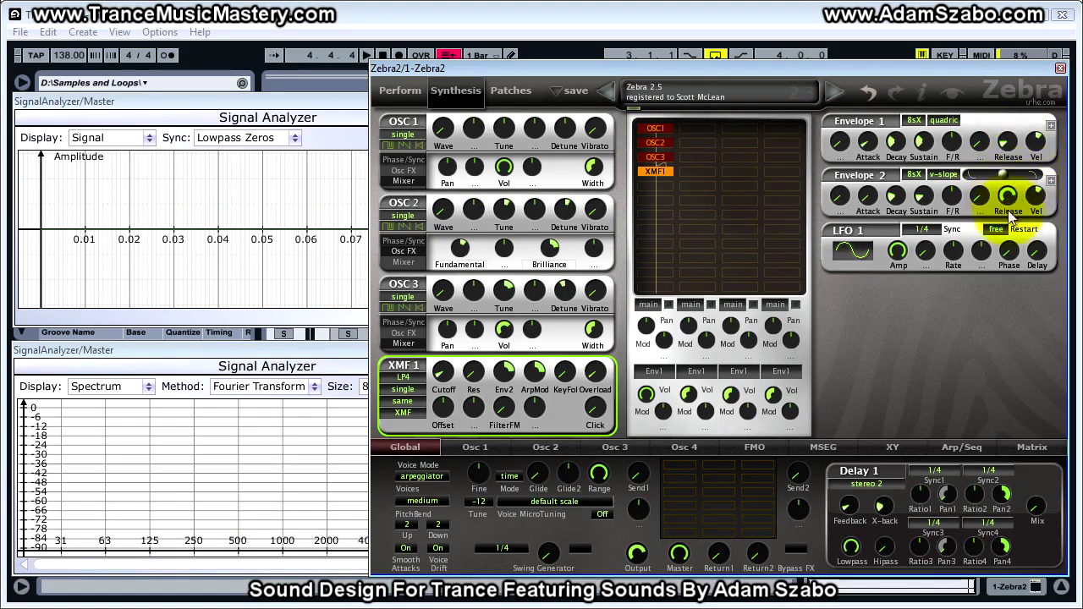
Lower Envelope 2's slope to about -78 while the pattern plays
{"action": "mouse_move", "coordinate": [1005, 173]}
{"action": "left_mouse_down"}
{"action": "mouse_move", "coordinate": [1005, 203]}
{"action": "mouse_move", "coordinate": [1000, 176]}
{"action": "left_mouse_up"}
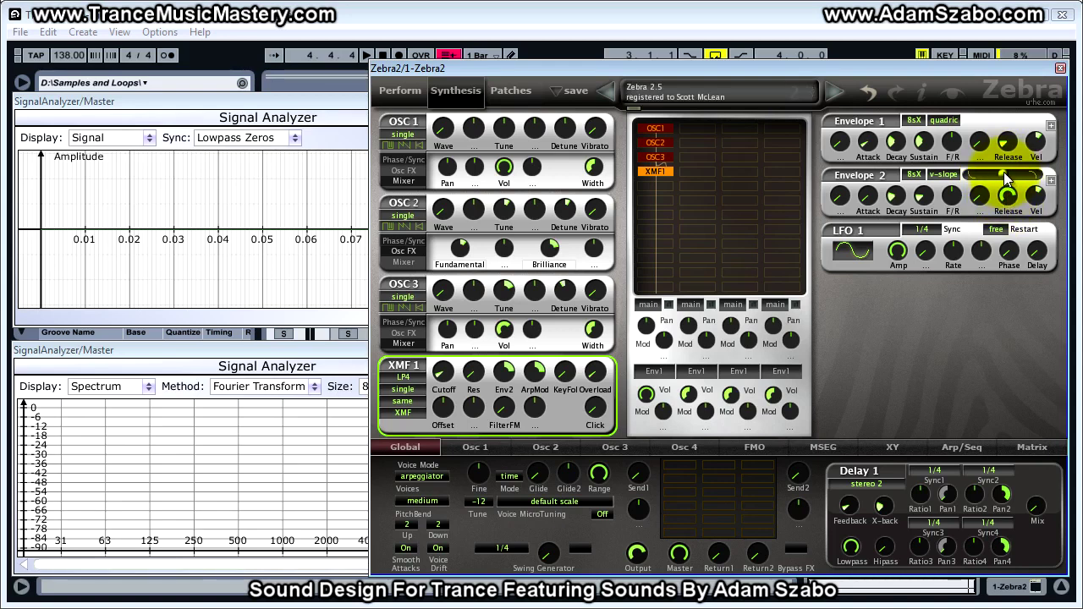
{"action": "left_click_drag", "start_coordinate": [1002, 173], "coordinate": [932, 172]}
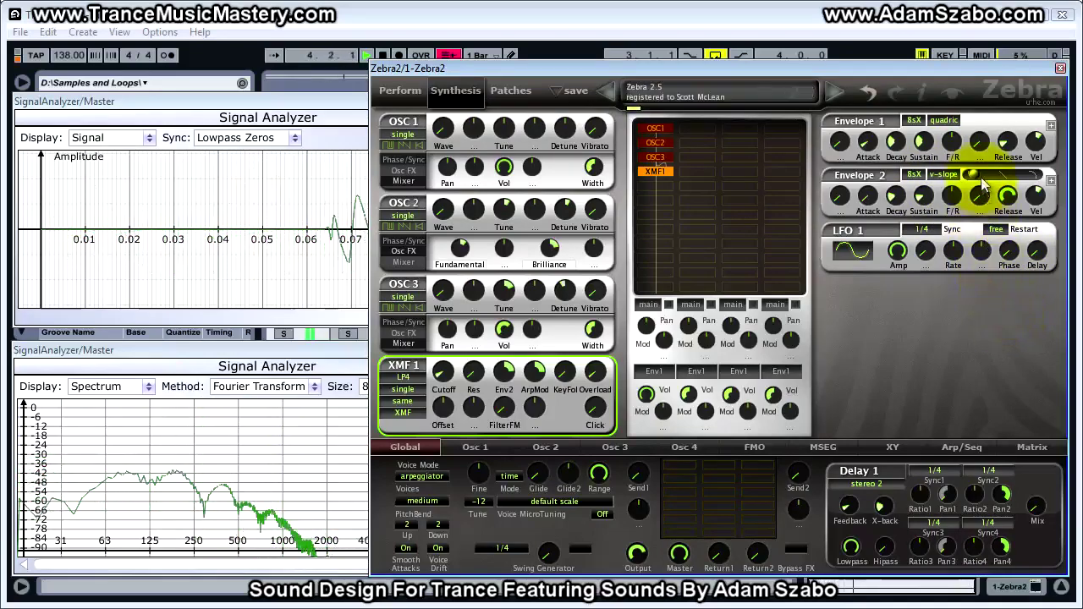
{"action": "left_click_drag", "start_coordinate": [972, 170], "coordinate": [977, 175]}
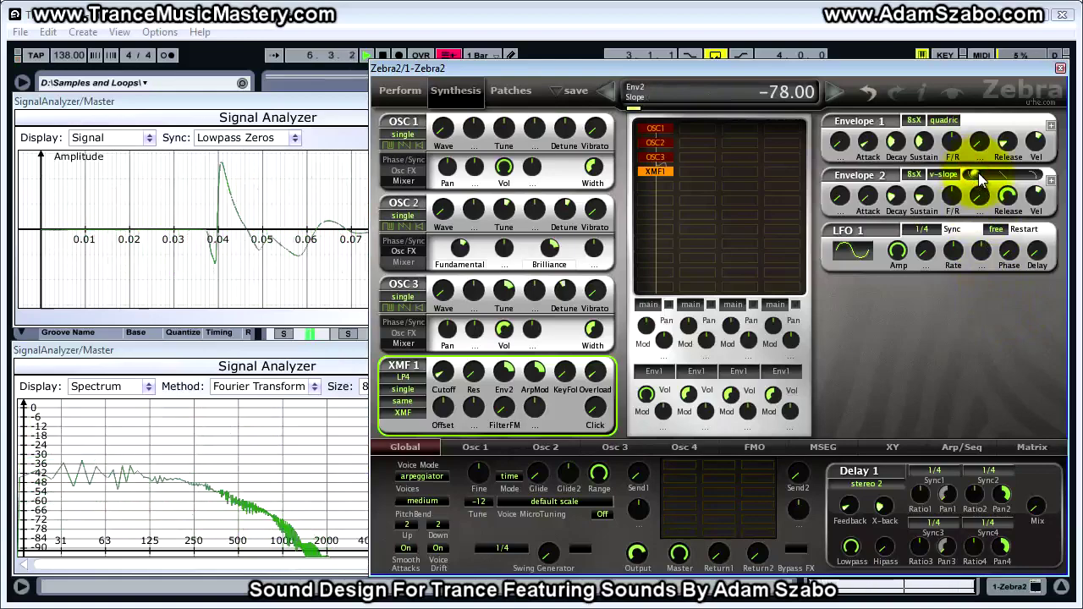
{"action": "left_click_drag", "start_coordinate": [977, 175], "coordinate": [977, 186]}
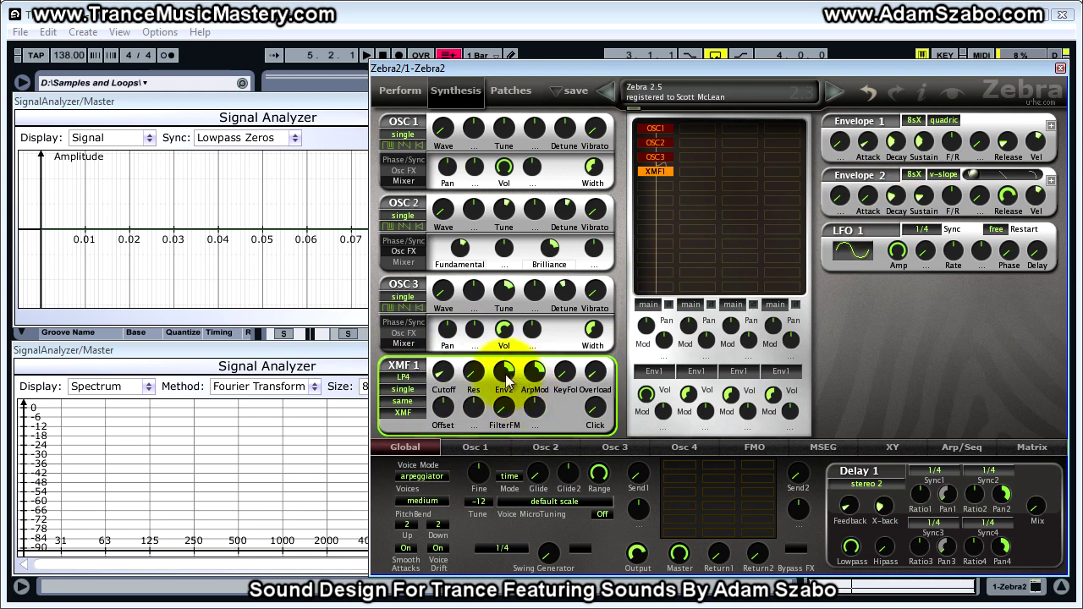
Raise the first arpeggiator step's ArpMod value to 40
{"action": "left_click", "coordinate": [950, 447]}
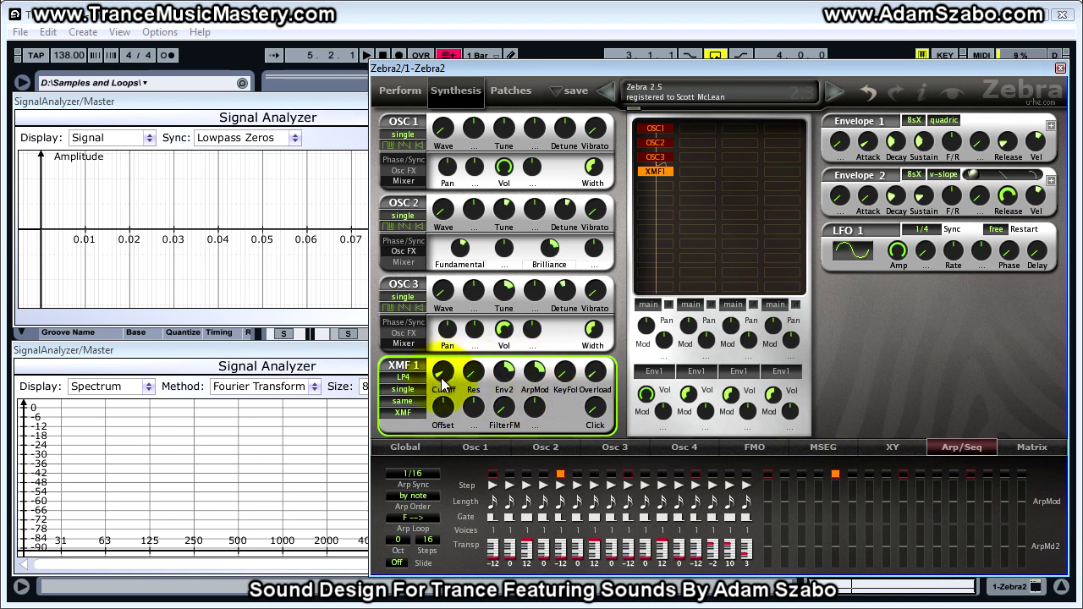
{"action": "left_click", "coordinate": [505, 374]}
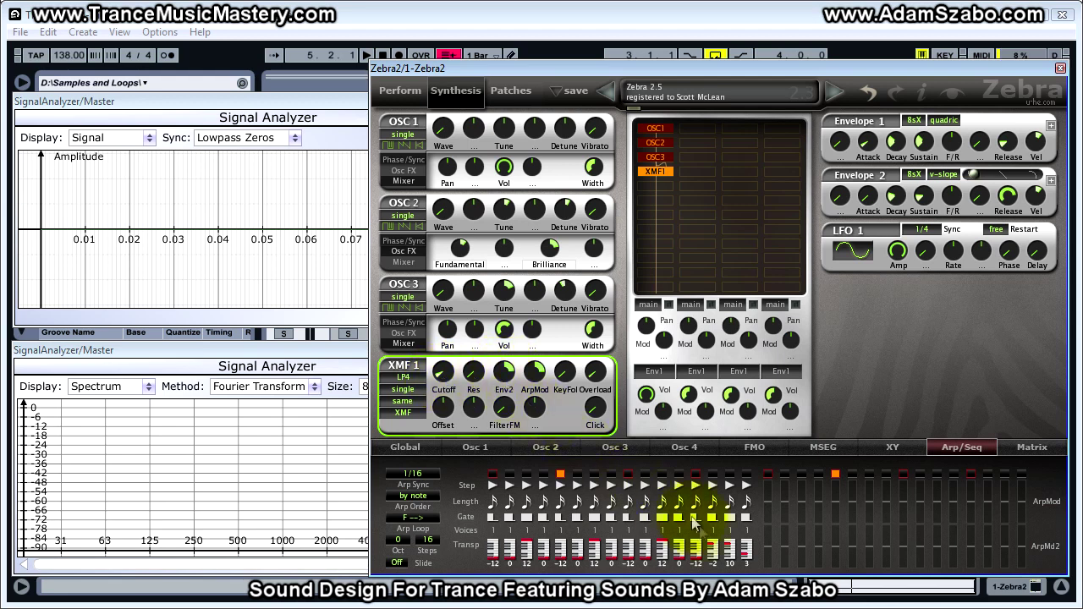
{"action": "left_click", "coordinate": [770, 501]}
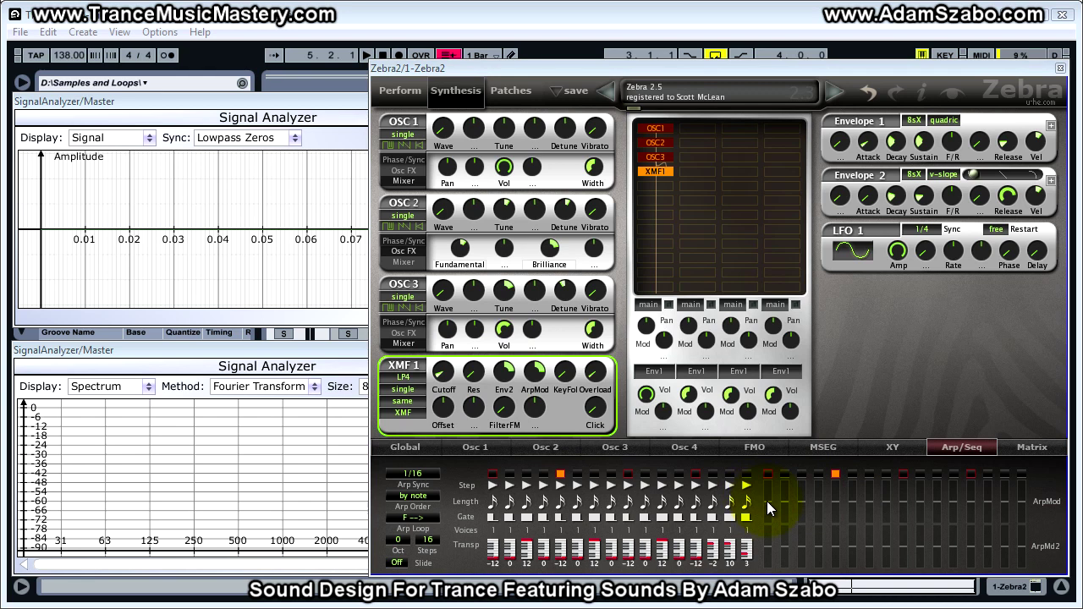
{"action": "left_click", "coordinate": [767, 500]}
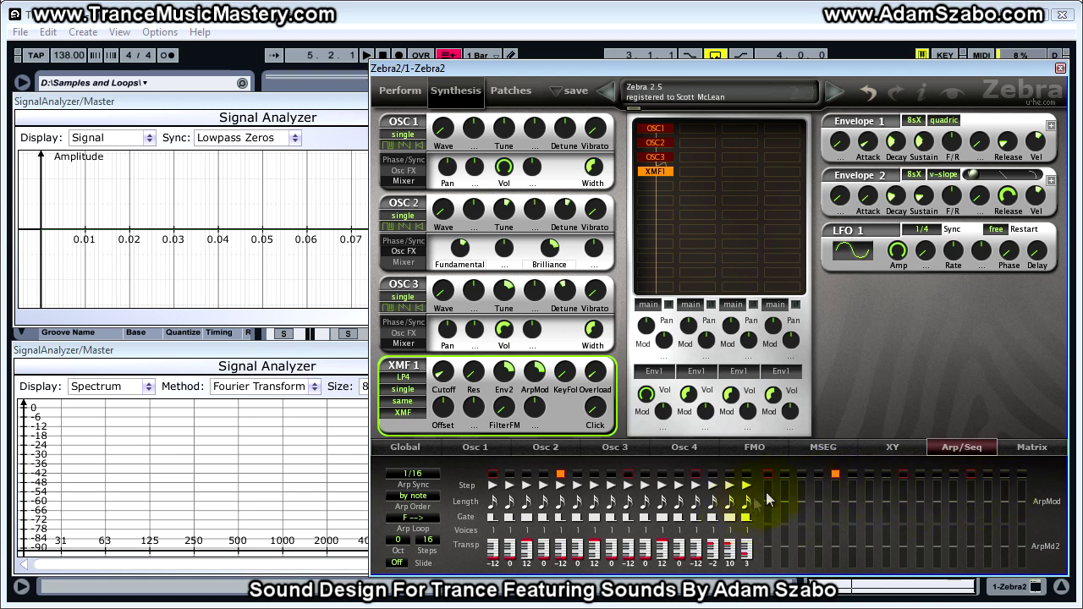
{"action": "left_click_drag", "start_coordinate": [763, 503], "coordinate": [766, 477]}
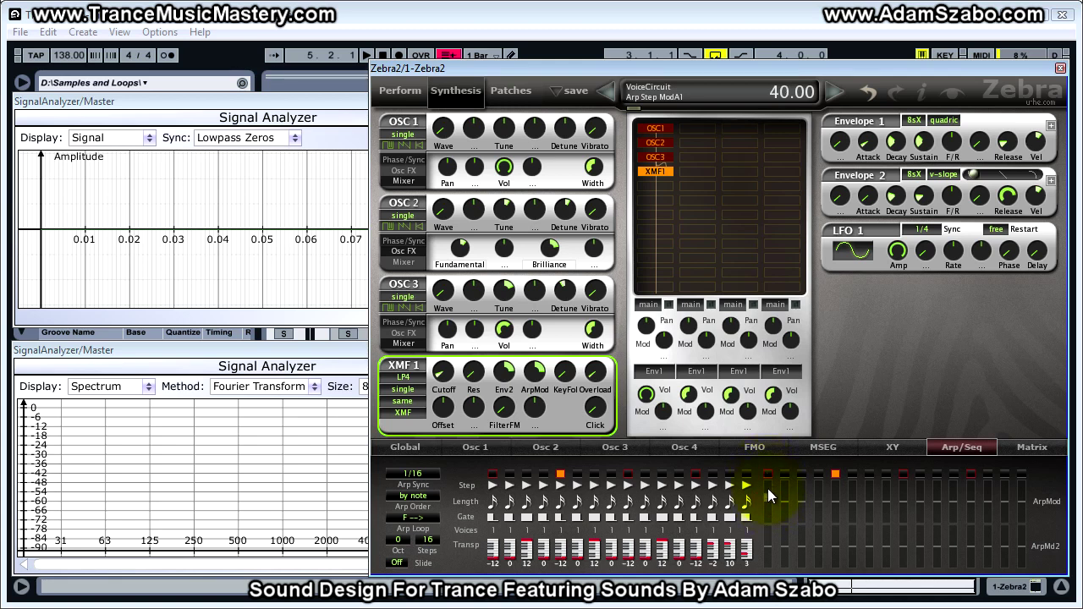
Raise the ArpMod values of the remaining arpeggiator steps by varying positive amounts
{"action": "left_click", "coordinate": [785, 501]}
{"action": "left_click_drag", "start_coordinate": [785, 492], "coordinate": [785, 458]}
{"action": "left_click_drag", "start_coordinate": [802, 499], "coordinate": [777, 506]}
{"action": "left_click", "coordinate": [838, 502]}
{"action": "mouse_move", "coordinate": [841, 478]}
{"action": "left_mouse_down"}
{"action": "mouse_move", "coordinate": [871, 457]}
{"action": "mouse_move", "coordinate": [889, 504]}
{"action": "mouse_move", "coordinate": [889, 449]}
{"action": "left_mouse_up"}
{"action": "mouse_move", "coordinate": [899, 506]}
{"action": "left_mouse_down"}
{"action": "mouse_move", "coordinate": [792, 506]}
{"action": "mouse_move", "coordinate": [769, 489]}
{"action": "mouse_move", "coordinate": [821, 499]}
{"action": "left_mouse_up"}
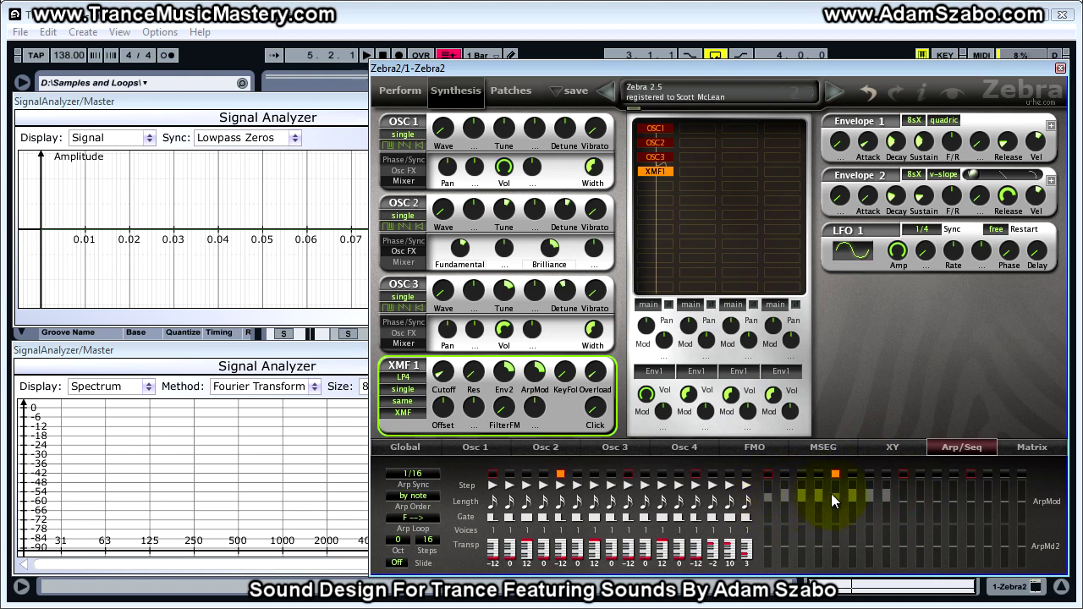
{"action": "mouse_move", "coordinate": [920, 501]}
{"action": "left_mouse_down"}
{"action": "mouse_move", "coordinate": [908, 463]}
{"action": "mouse_move", "coordinate": [922, 477]}
{"action": "mouse_move", "coordinate": [937, 451]}
{"action": "left_mouse_up"}
{"action": "mouse_move", "coordinate": [956, 504]}
{"action": "left_mouse_down"}
{"action": "mouse_move", "coordinate": [988, 491]}
{"action": "mouse_move", "coordinate": [1005, 449]}
{"action": "mouse_move", "coordinate": [1025, 514]}
{"action": "mouse_move", "coordinate": [1025, 441]}
{"action": "mouse_move", "coordinate": [991, 499]}
{"action": "left_mouse_up"}
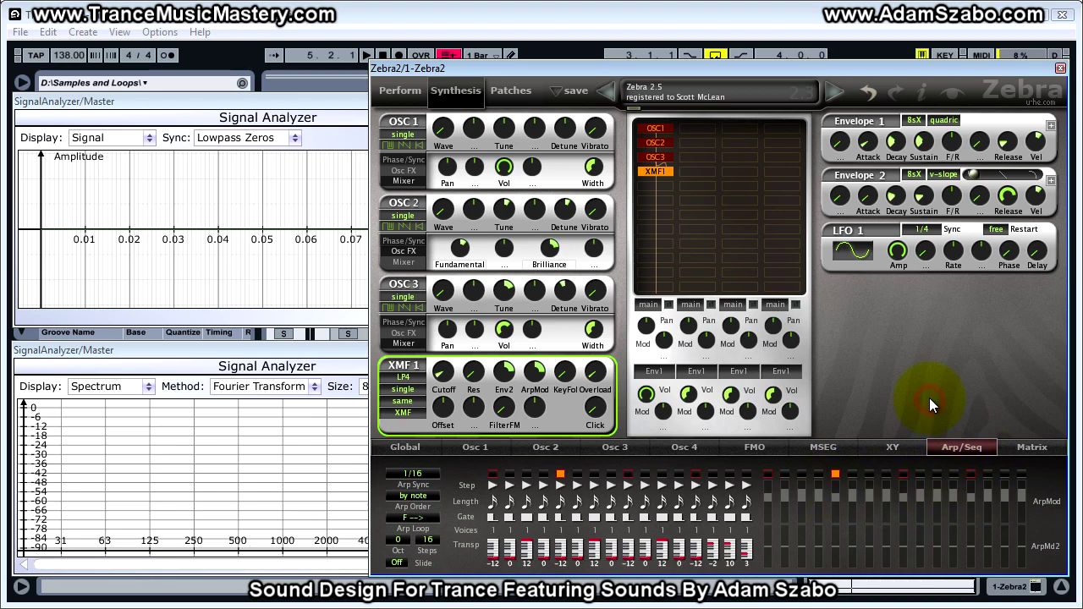
Audition the pattern with the ArpMod cutoff modulation, then with its depth on XMF 1 reset to zero
{"action": "key", "text": "space"}
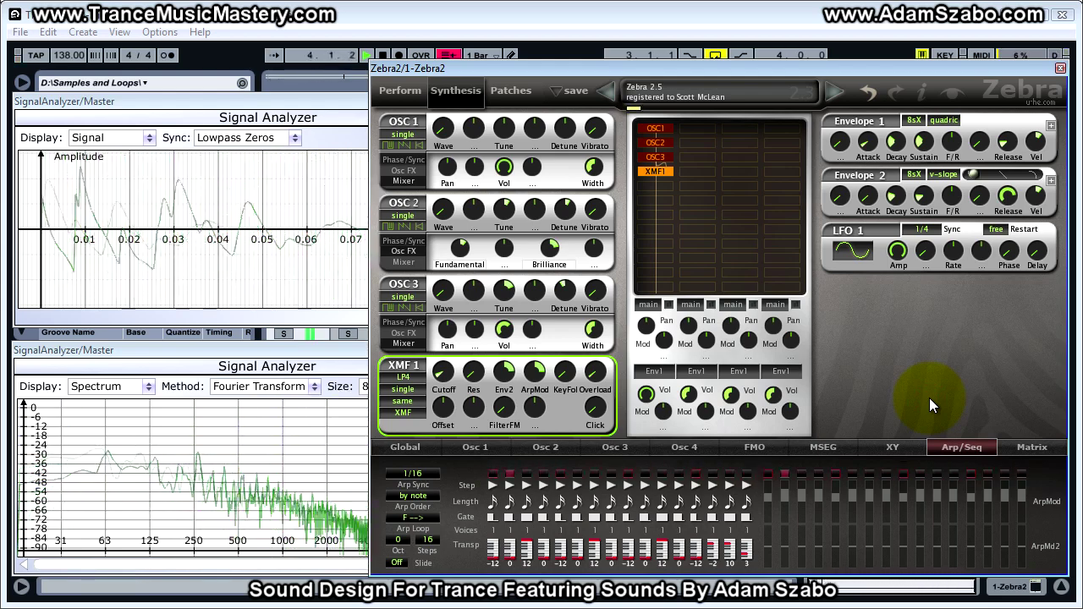
{"action": "key", "text": "space"}
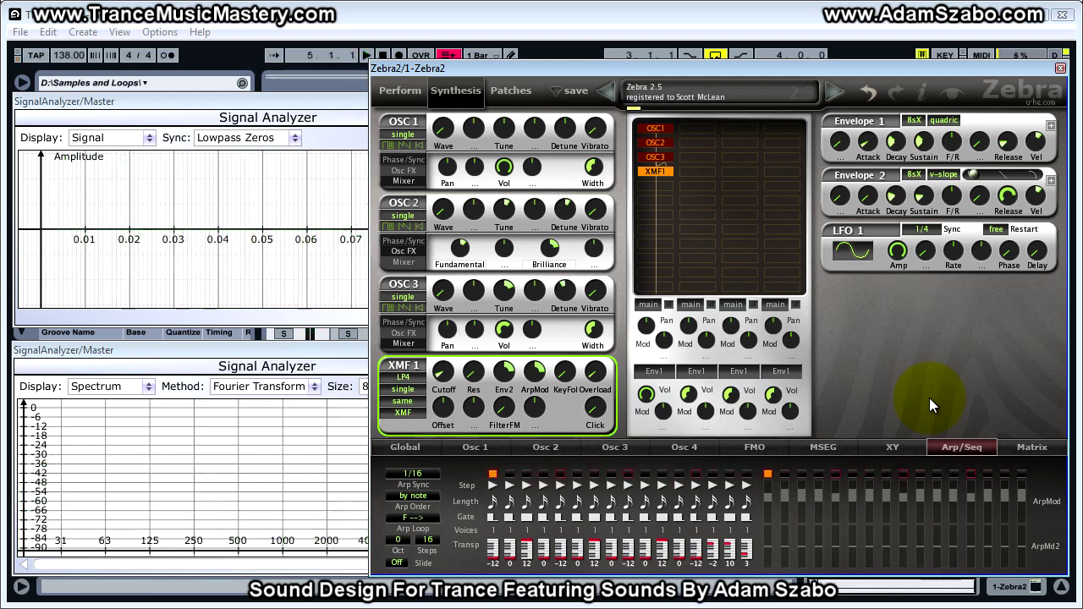
{"action": "left_click_drag", "start_coordinate": [548, 376], "coordinate": [546, 396]}
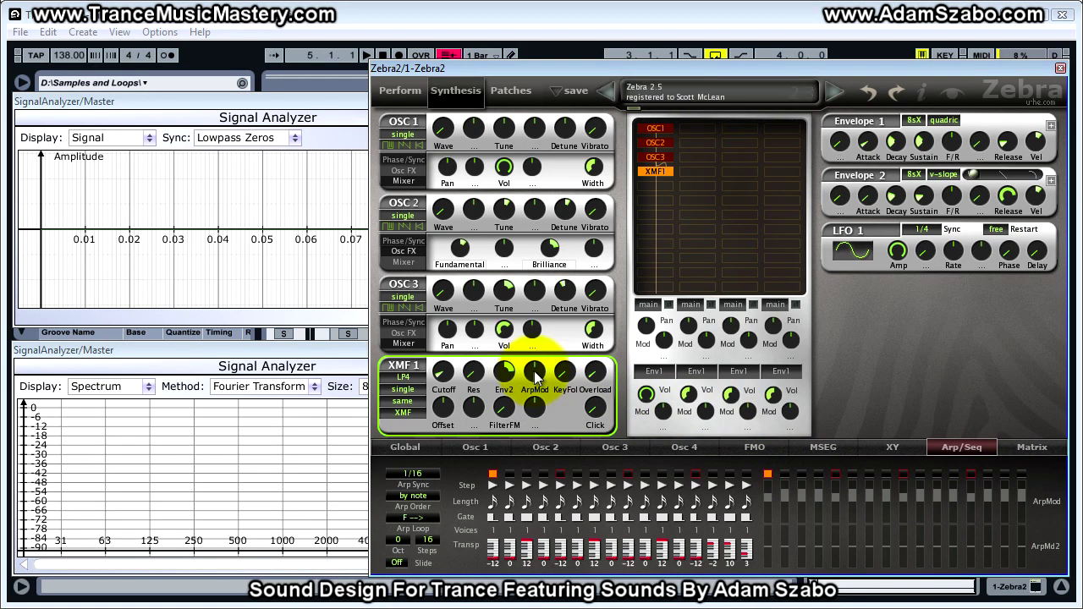
{"action": "key", "text": "space"}
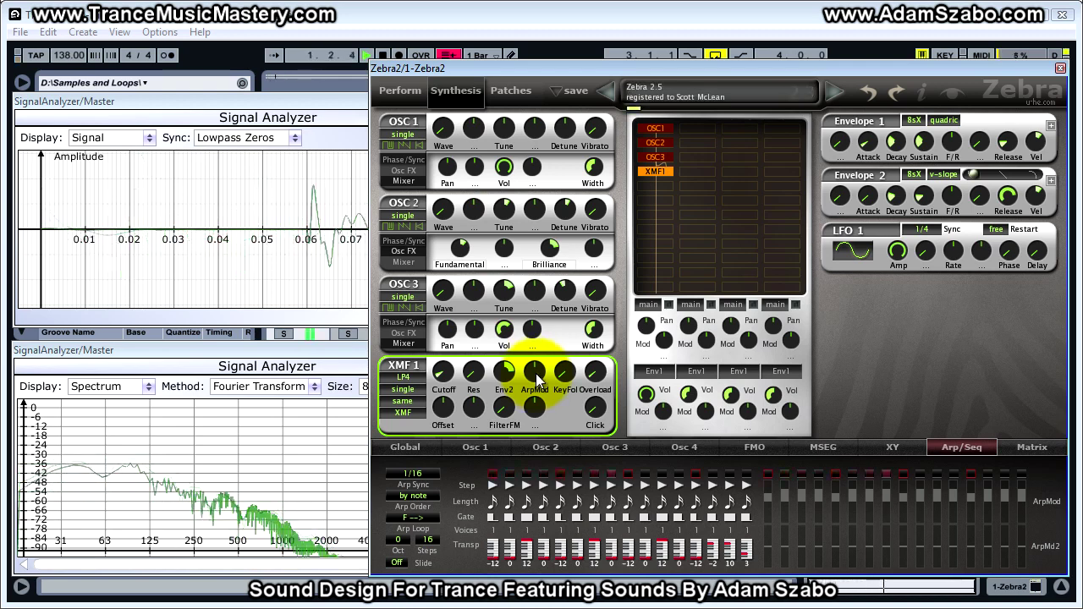
Gradually raise XMF 1's ArpMod cutoff modulation depth while the pattern plays
{"action": "scroll", "coordinate": [535, 377], "scroll_direction": "up", "scroll_amount": 4}
{"action": "scroll", "coordinate": [535, 377], "scroll_direction": "up", "scroll_amount": 12}
{"action": "scroll", "coordinate": [536, 373], "scroll_direction": "up", "scroll_amount": 14}
{"action": "scroll", "coordinate": [536, 368], "scroll_direction": "up", "scroll_amount": 16}
{"action": "scroll", "coordinate": [538, 354], "scroll_direction": "up", "scroll_amount": 15}
{"action": "mouse_move", "coordinate": [538, 341]}
{"action": "left_mouse_down"}
{"action": "mouse_move", "coordinate": [535, 300]}
{"action": "mouse_move", "coordinate": [535, 337]}
{"action": "left_mouse_up"}
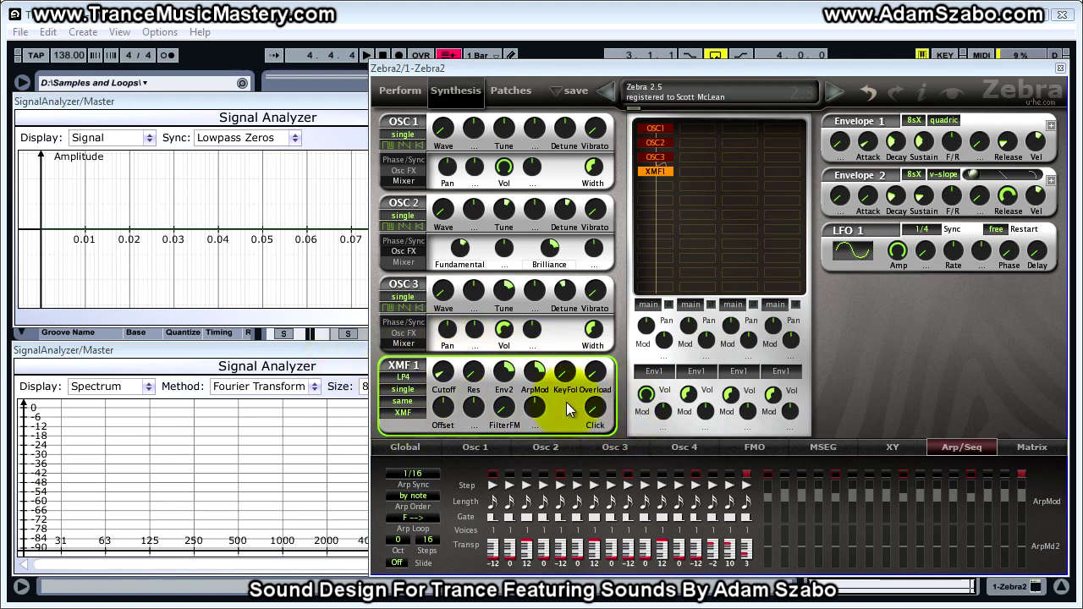
Add an EQ1 module to the first slot of the global effects grid
{"action": "left_click", "coordinate": [437, 448]}
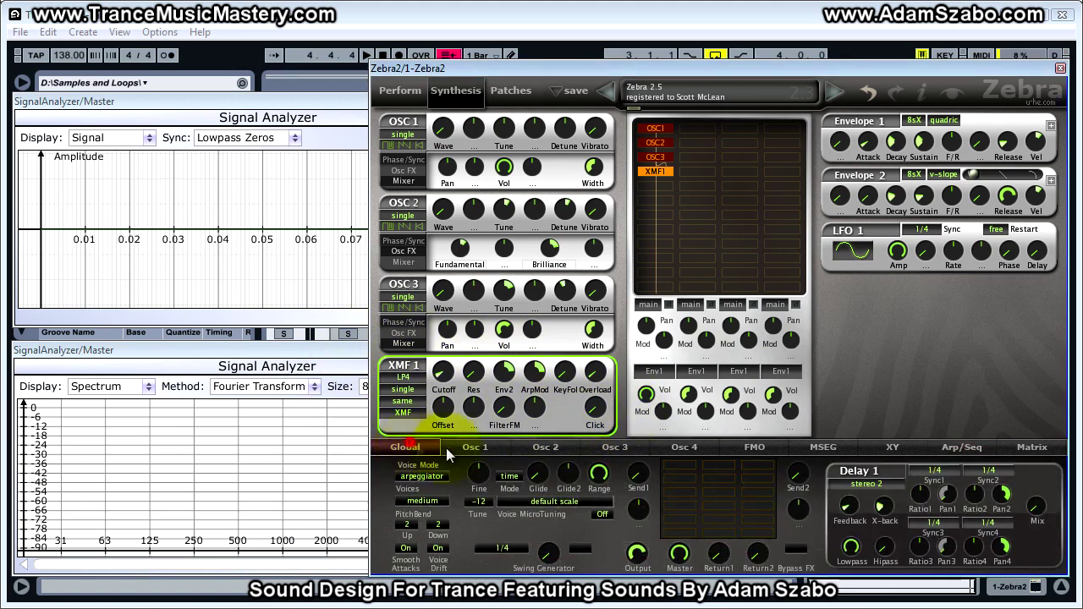
{"action": "left_click", "coordinate": [681, 467]}
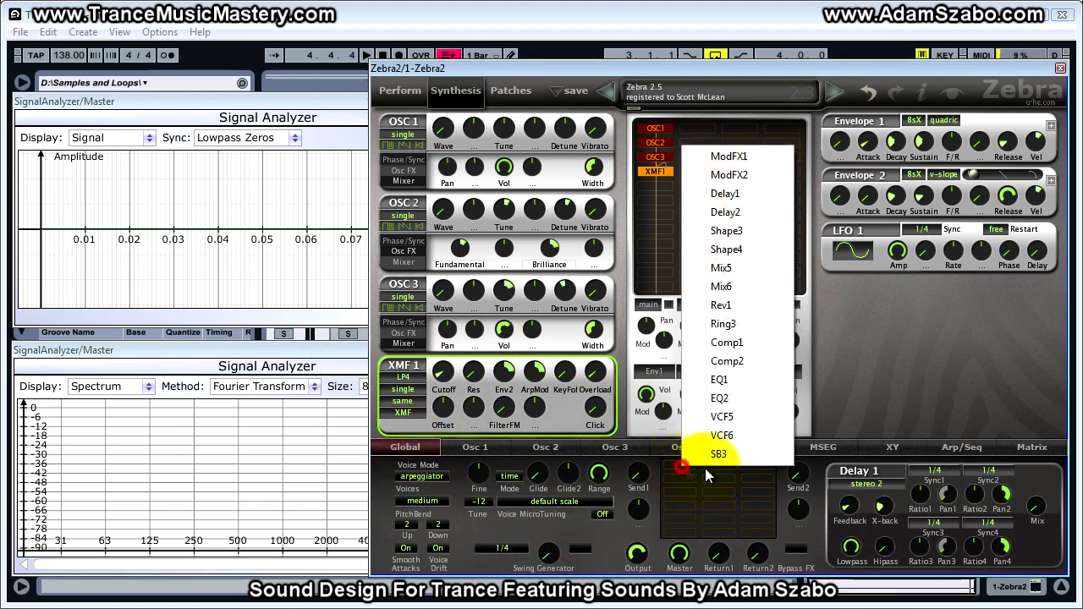
{"action": "left_click", "coordinate": [753, 380]}
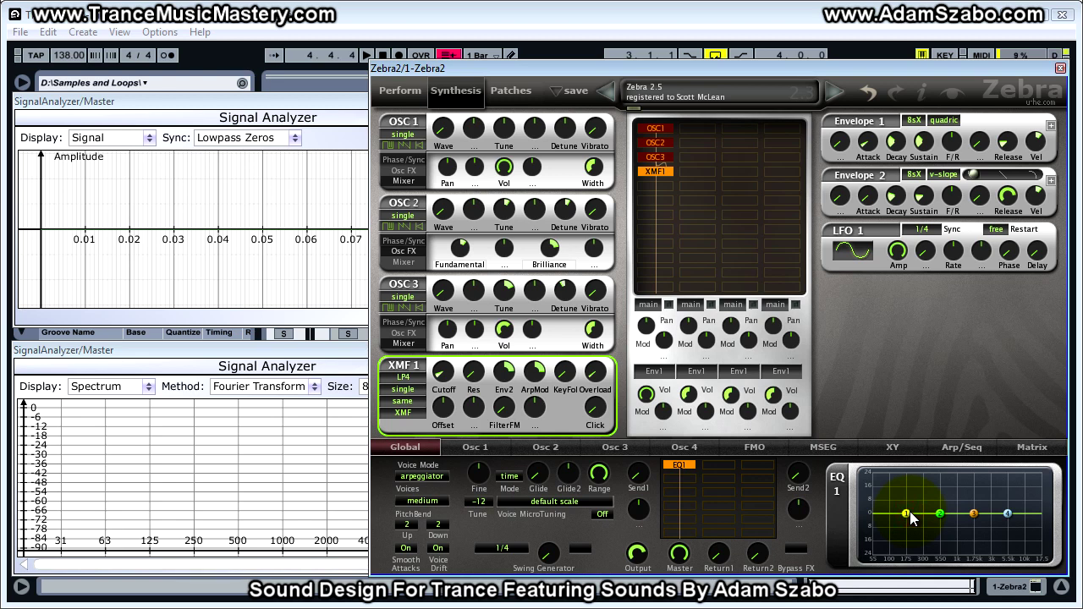
Raise EQ1's low-shelf gain to 3 and audition the pattern
{"action": "left_click_drag", "start_coordinate": [910, 512], "coordinate": [908, 511]}
{"action": "key", "text": "space"}
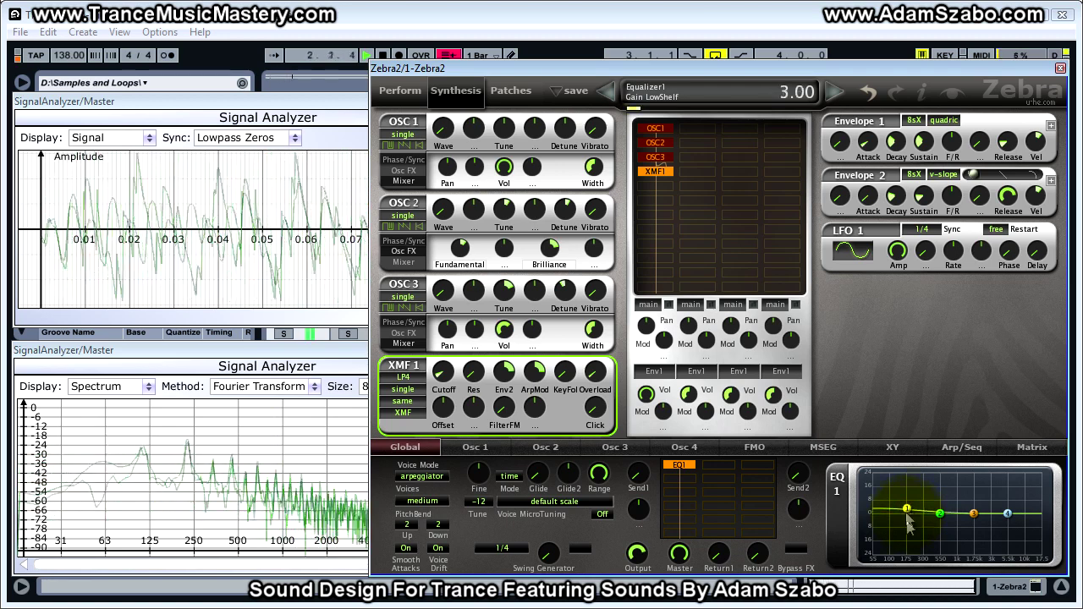
{"action": "key", "text": "space"}
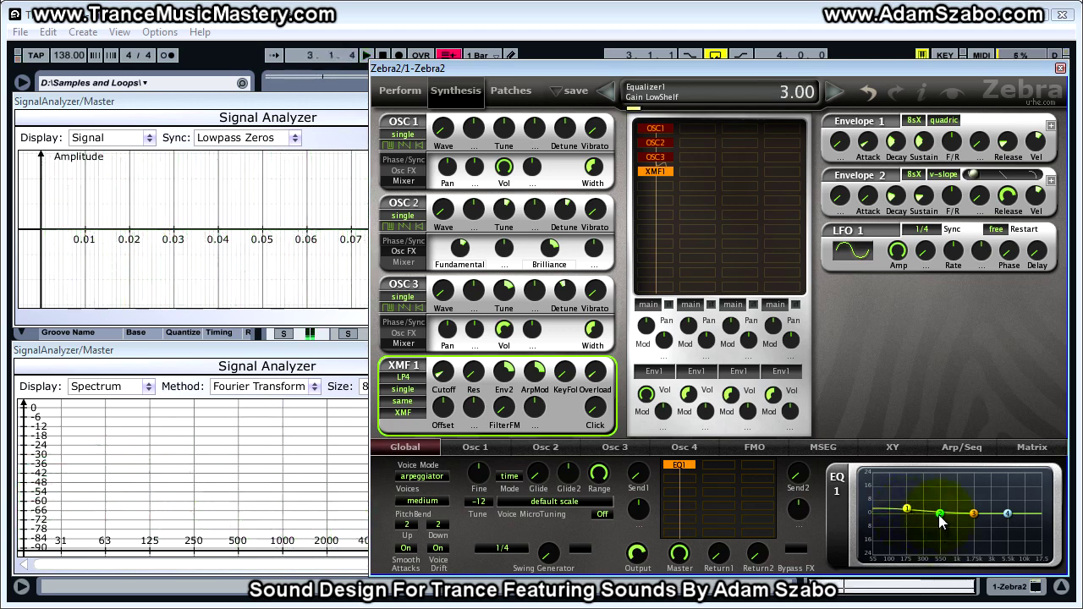
Raise EQ1's Mid1 gain to 5.5 and widen the band while auditioning the pattern
{"action": "left_click", "coordinate": [941, 514]}
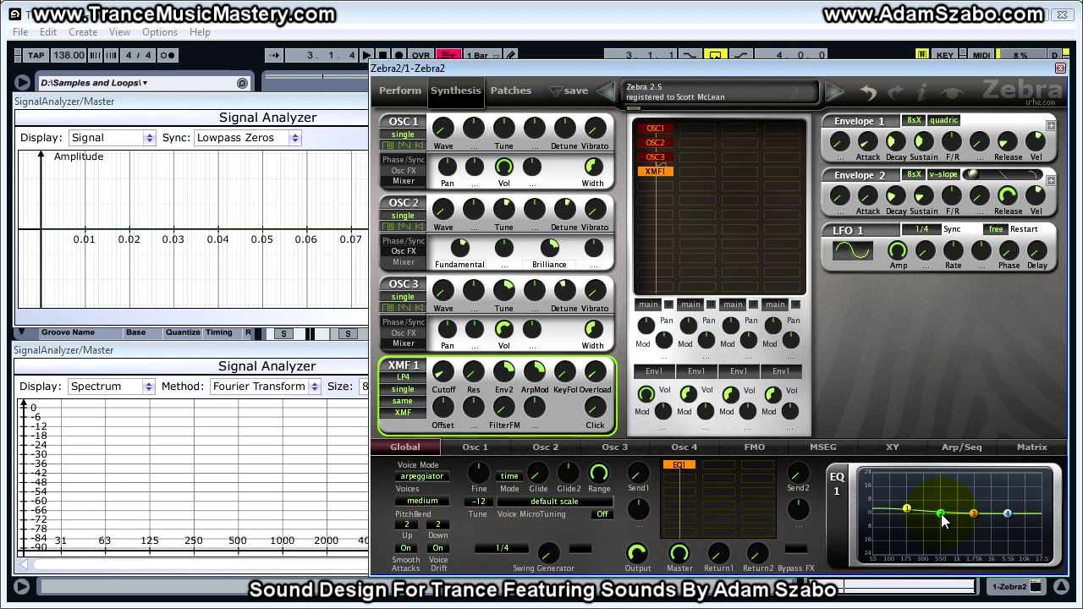
{"action": "left_click", "coordinate": [941, 514]}
{"action": "left_click", "coordinate": [942, 519]}
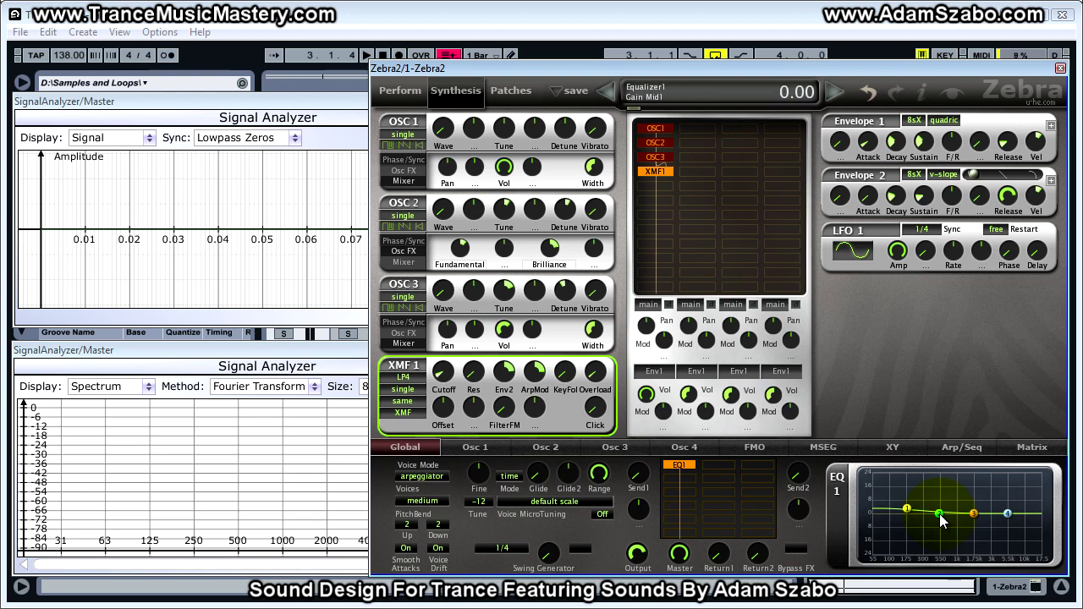
{"action": "left_click_drag", "start_coordinate": [943, 521], "coordinate": [942, 514]}
{"action": "key", "text": "space"}
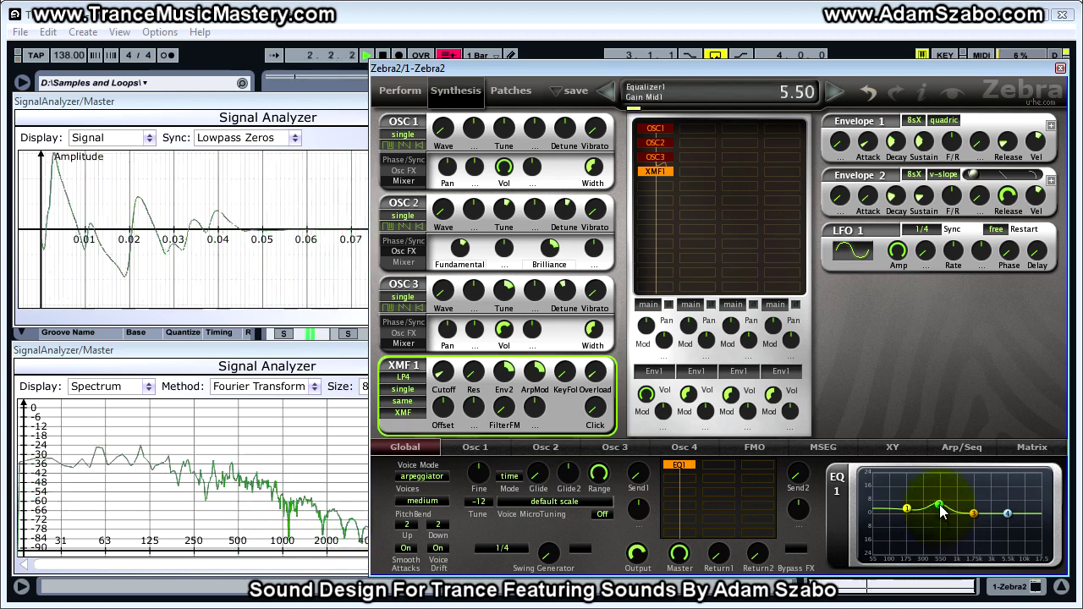
{"action": "left_click_drag", "start_coordinate": [942, 514], "coordinate": [940, 539]}
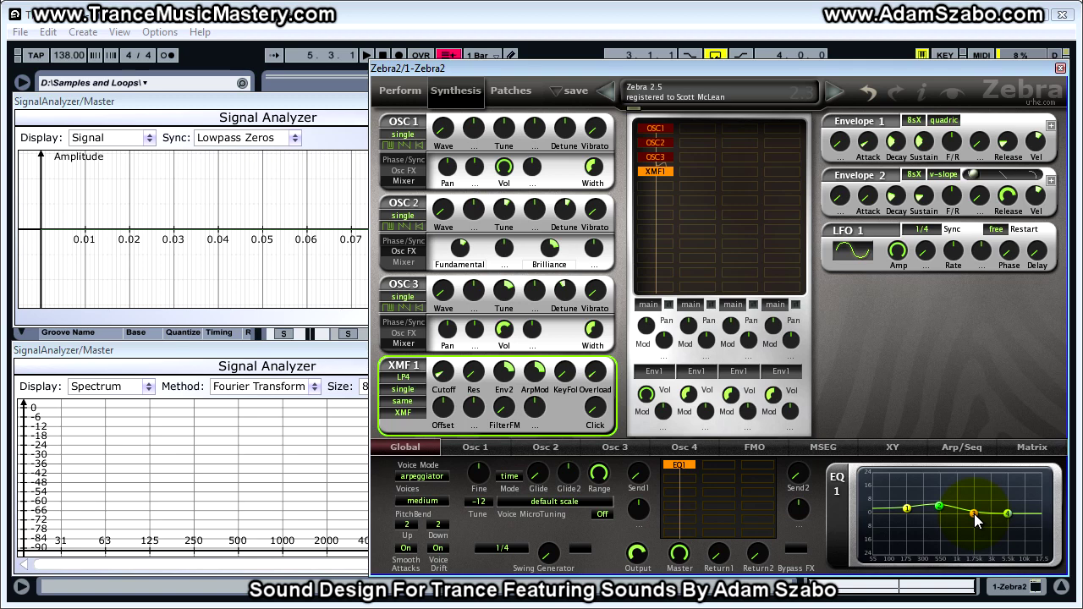
Shift EQ1's Mid2 band up to around 3 kHz, boost its gain to 5, and widen the band
{"action": "left_click", "coordinate": [973, 513]}
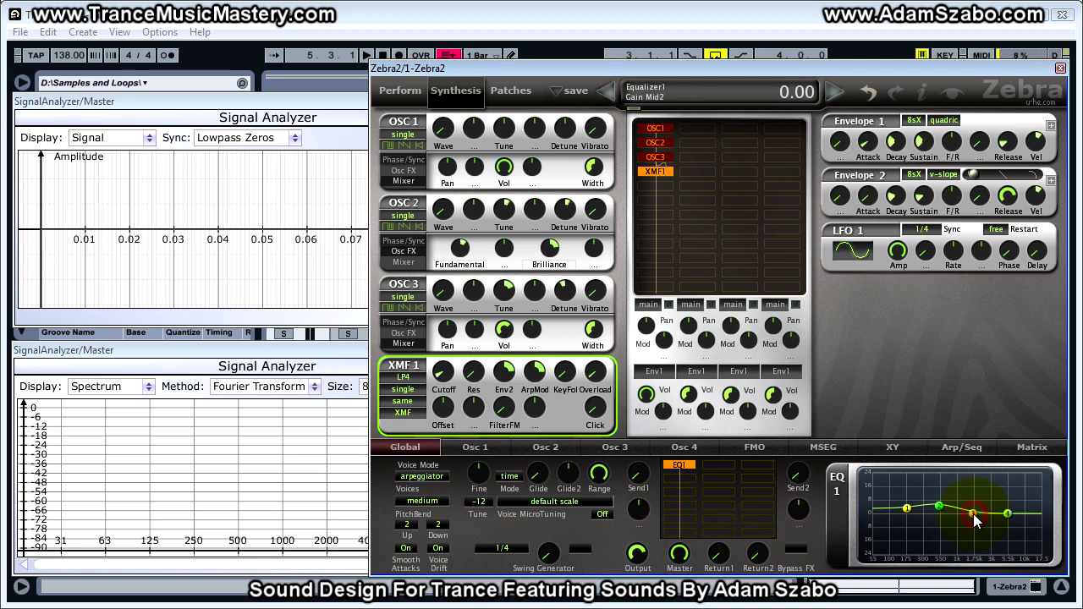
{"action": "left_click_drag", "start_coordinate": [992, 522], "coordinate": [992, 514]}
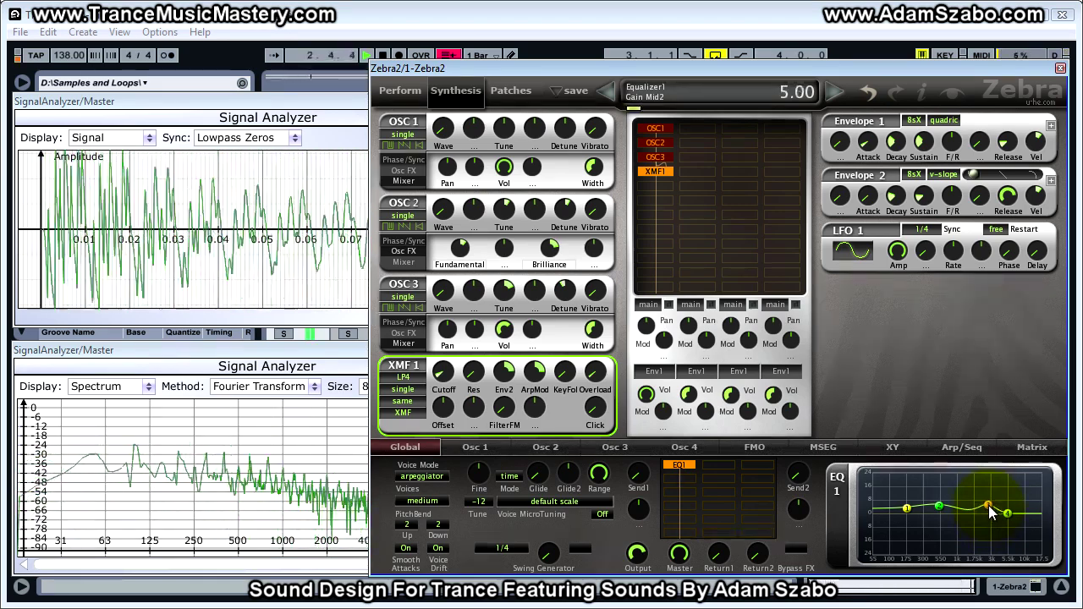
{"action": "left_click_drag", "start_coordinate": [992, 513], "coordinate": [990, 573]}
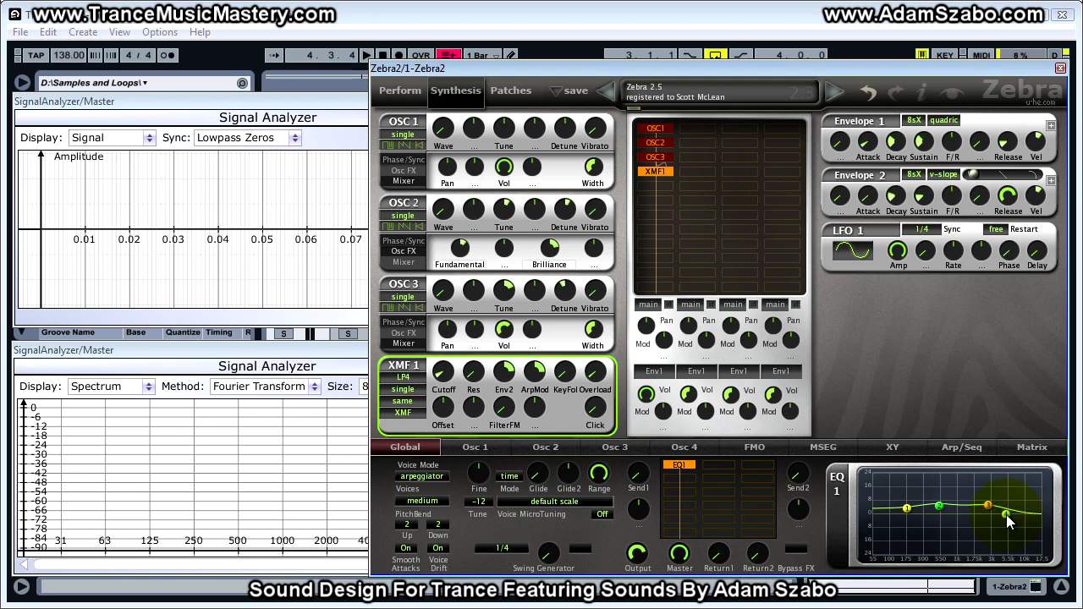
Move EQ1's high shelf slightly lower in frequency, set its gain to -1.5, and audition the pattern
{"action": "left_click", "coordinate": [1006, 515]}
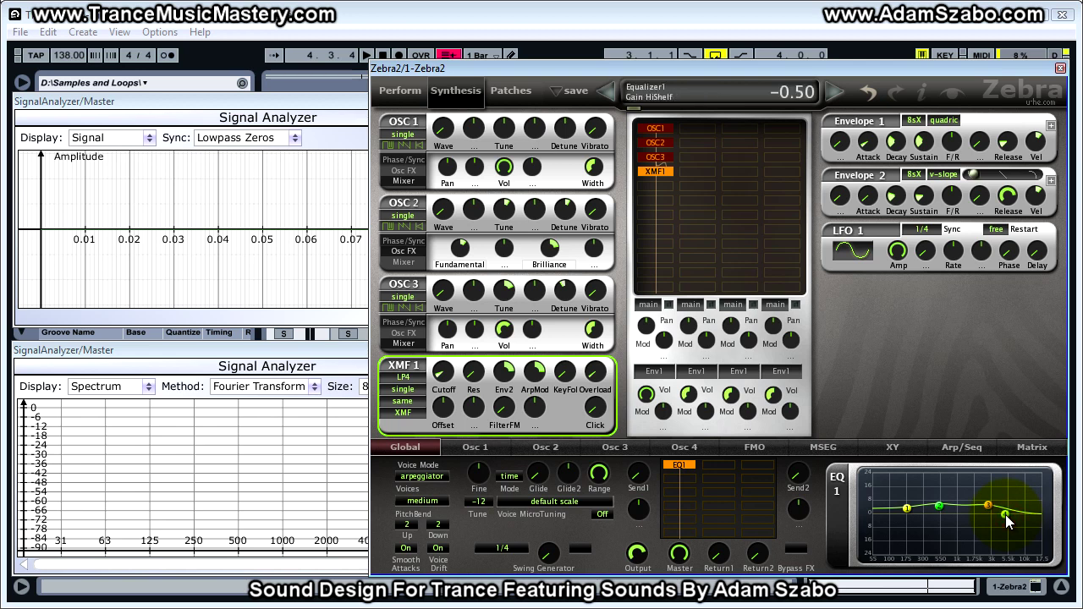
{"action": "key", "text": "space"}
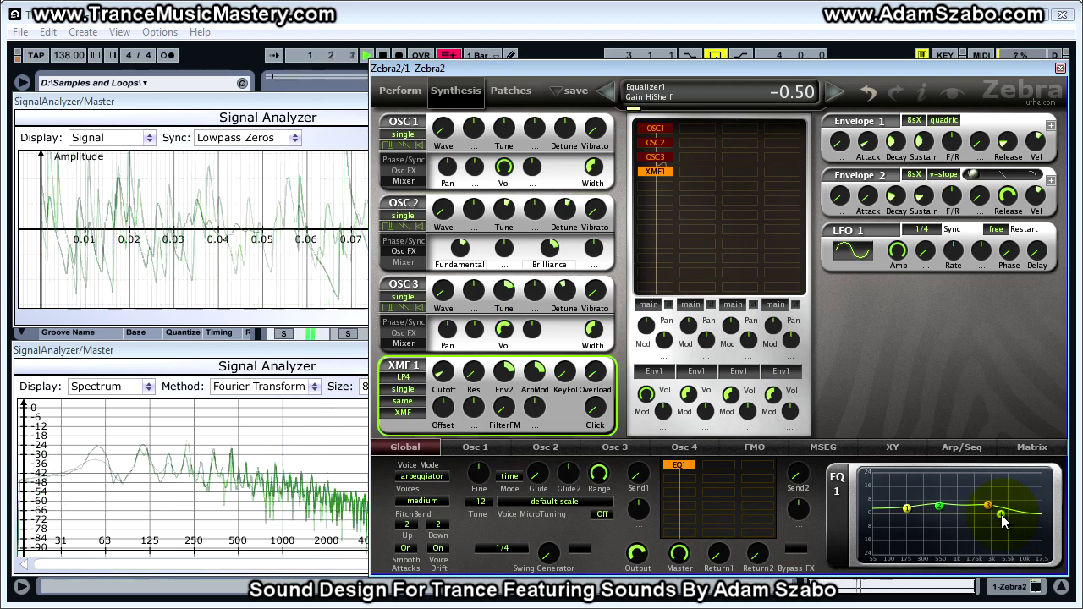
{"action": "mouse_move", "coordinate": [1000, 514]}
{"action": "left_mouse_down"}
{"action": "mouse_move", "coordinate": [1000, 540]}
{"action": "mouse_move", "coordinate": [999, 517]}
{"action": "left_mouse_up"}
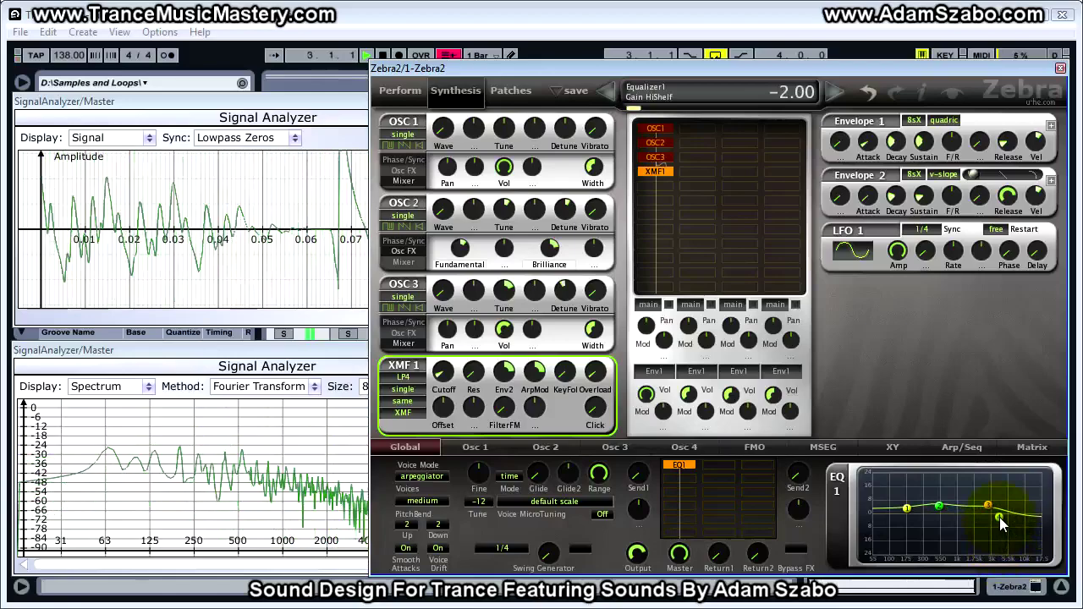
{"action": "scroll", "coordinate": [999, 517], "scroll_direction": "up", "scroll_amount": 1}
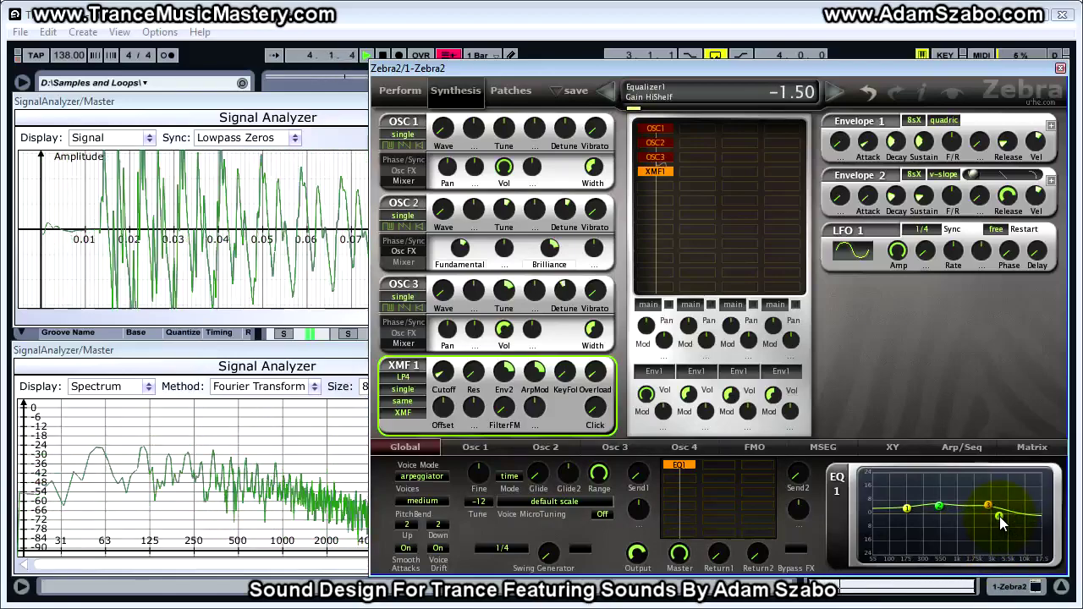
{"action": "key", "text": "space"}
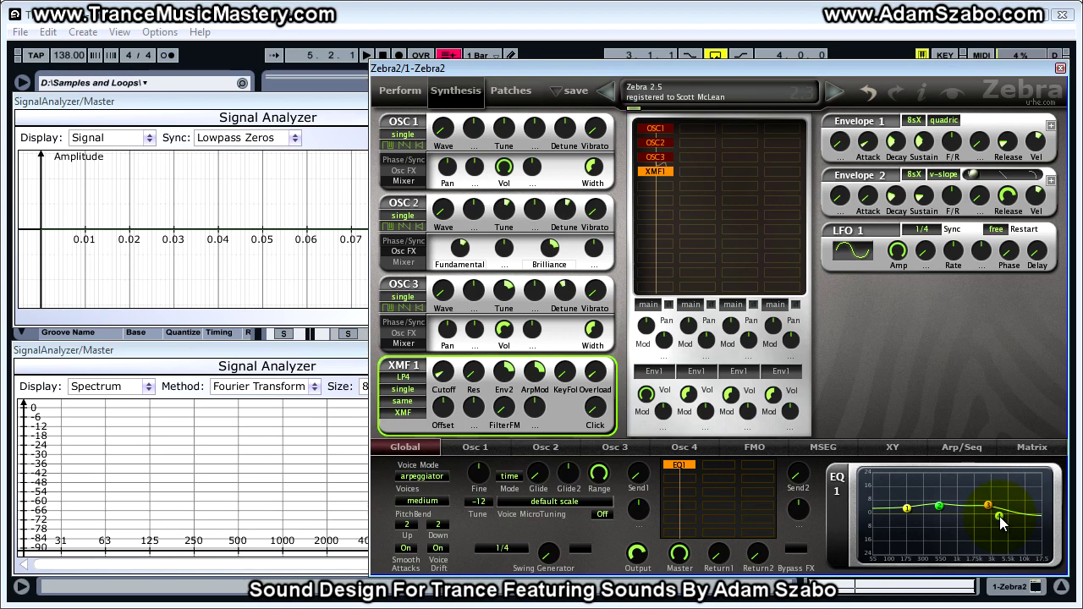
{"action": "key", "text": "space"}
{"action": "left_click_drag", "start_coordinate": [999, 516], "coordinate": [999, 518]}
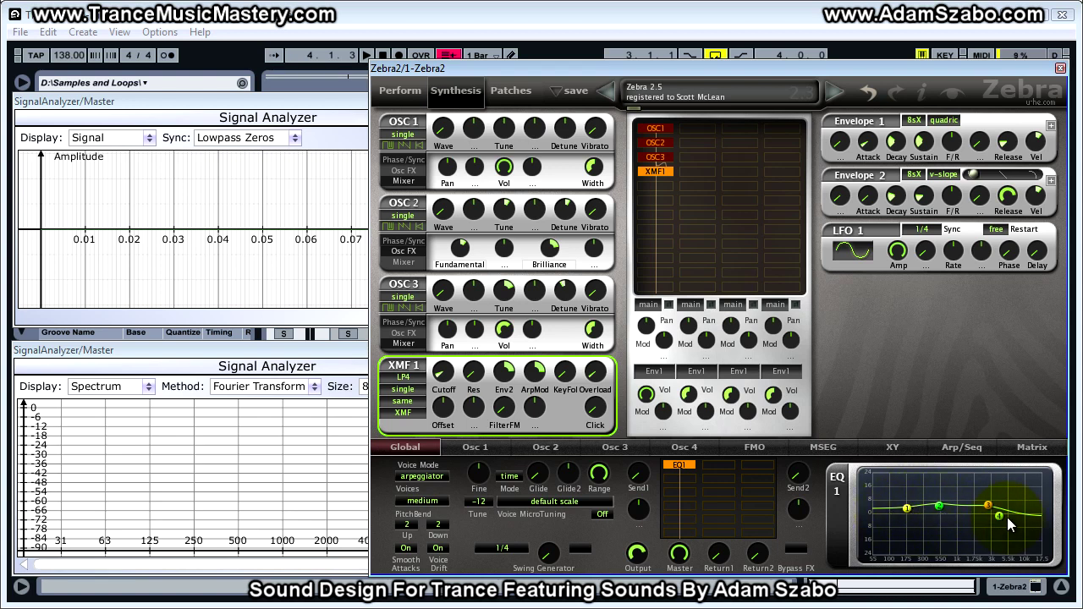
Add an EQ2 module below EQ1 in the global effects grid and cut its low-shelf gain to -3
{"action": "left_click", "coordinate": [682, 479]}
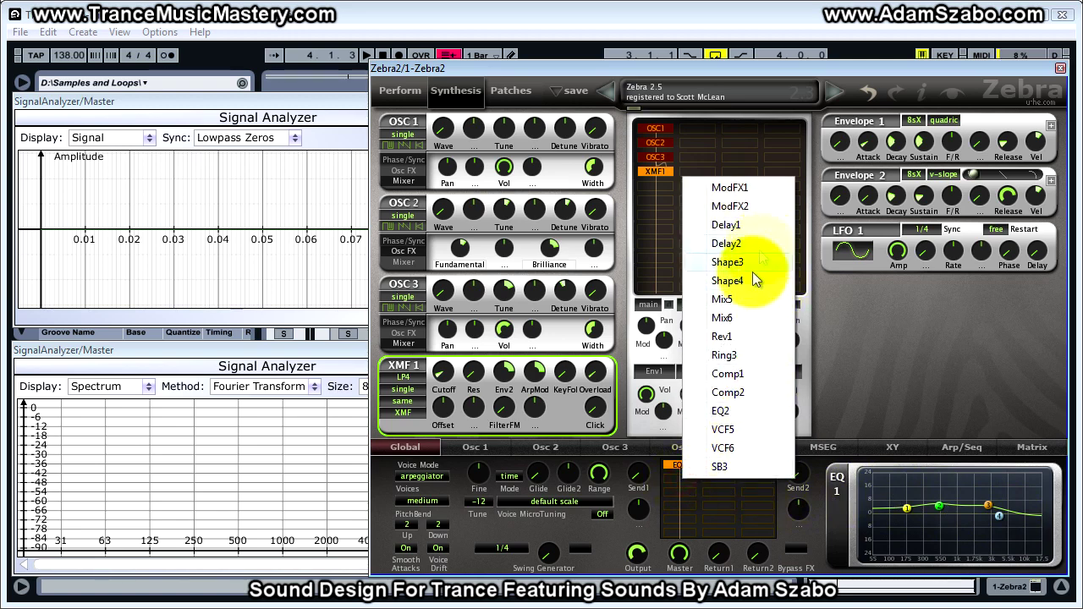
{"action": "left_click", "coordinate": [753, 411]}
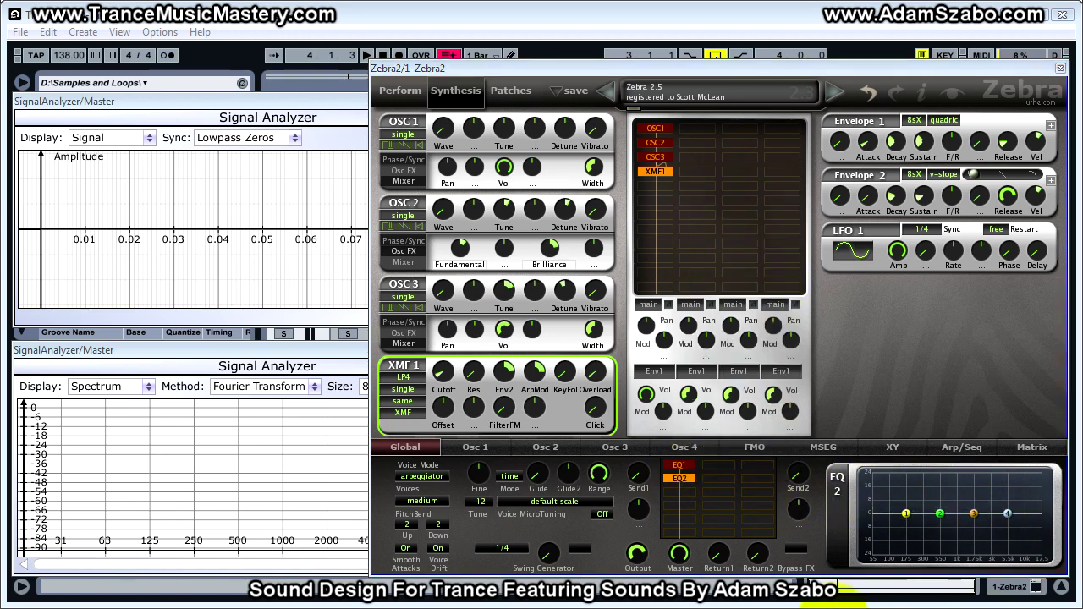
{"action": "left_click", "coordinate": [907, 513]}
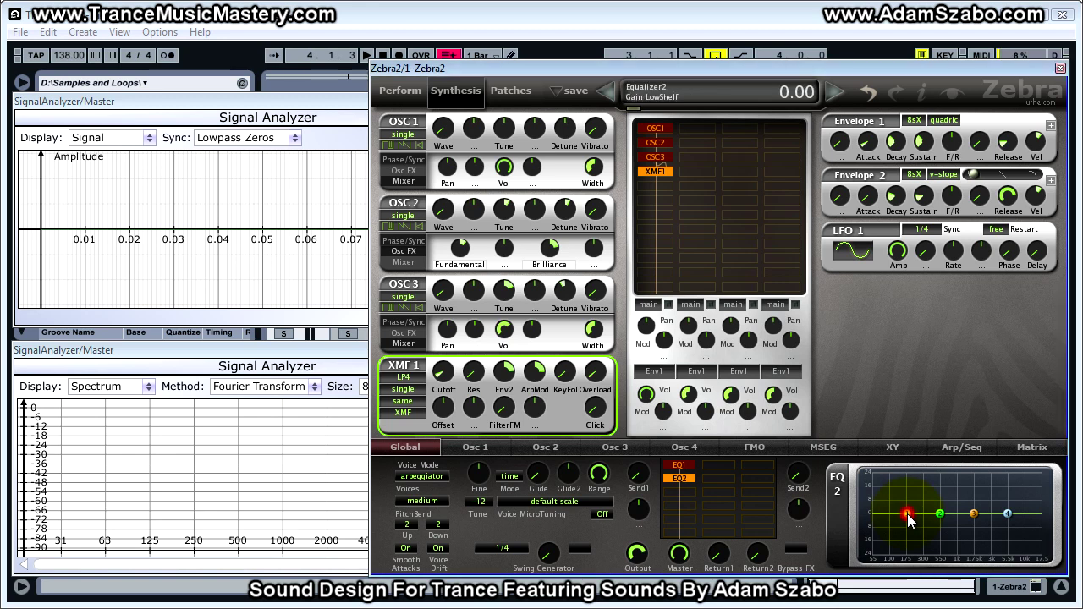
{"action": "left_click_drag", "start_coordinate": [907, 513], "coordinate": [899, 520]}
{"action": "key", "text": "space"}
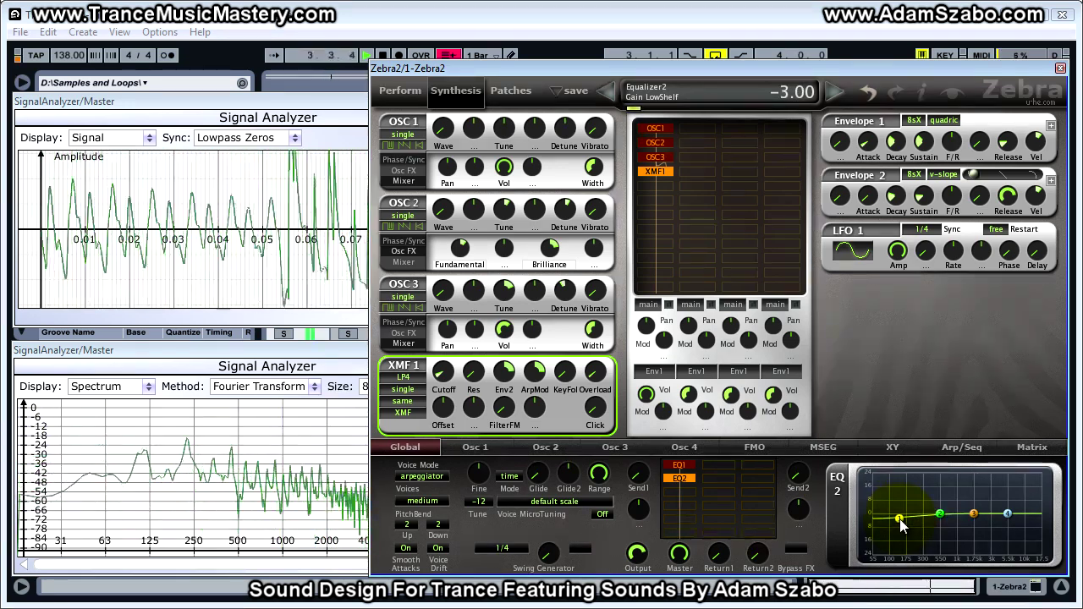
{"action": "key", "text": "space"}
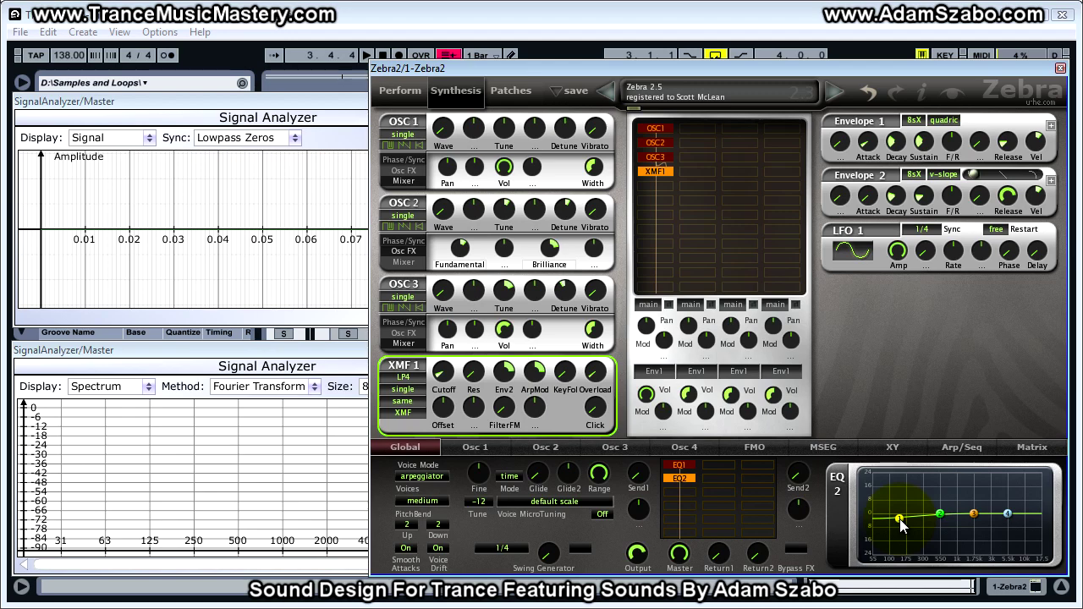
Raise EQ2's low-shelf Q to about 97 while the pattern plays
{"action": "key", "text": "space"}
{"action": "left_click_drag", "start_coordinate": [901, 524], "coordinate": [906, 458]}
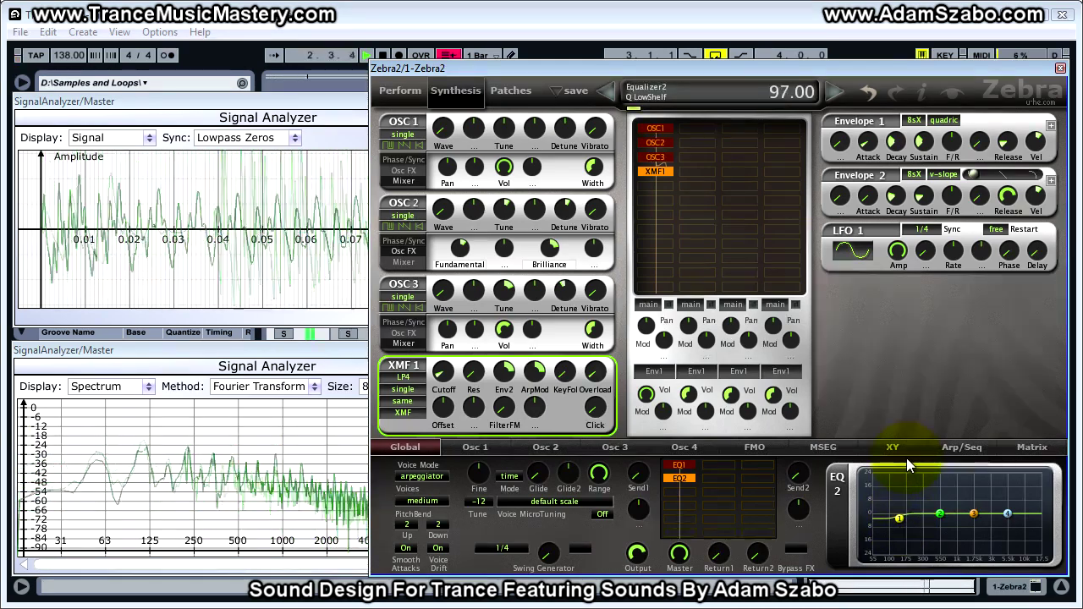
{"action": "key", "text": "space"}
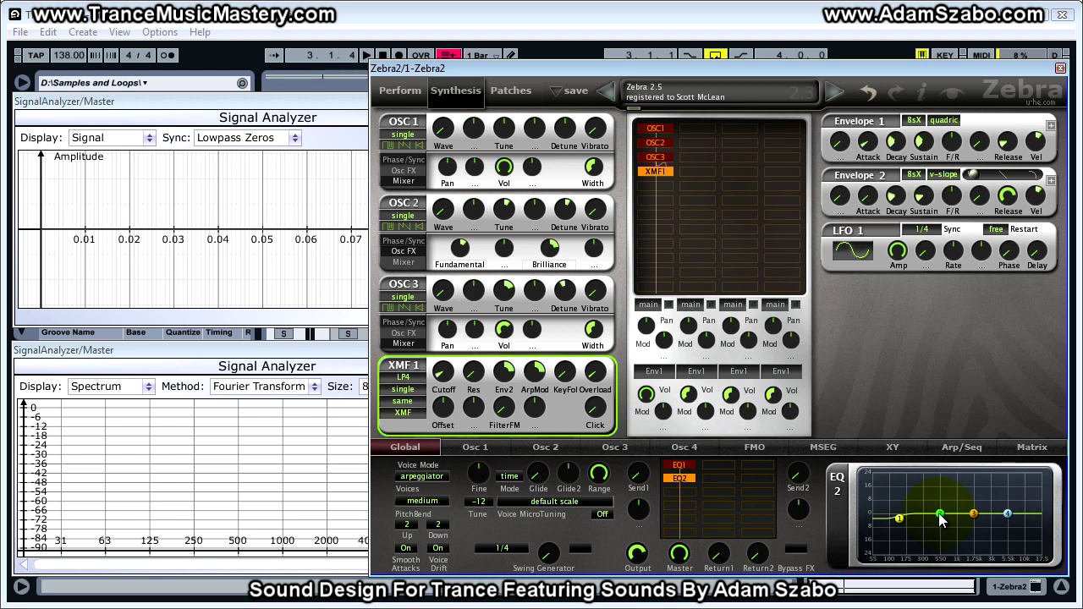
Shift EQ2's Mid1 band slightly up in frequency, give it a small boost, and widen it during playback
{"action": "left_click", "coordinate": [940, 515]}
{"action": "left_click_drag", "start_coordinate": [940, 516], "coordinate": [948, 514]}
{"action": "key", "text": "space"}
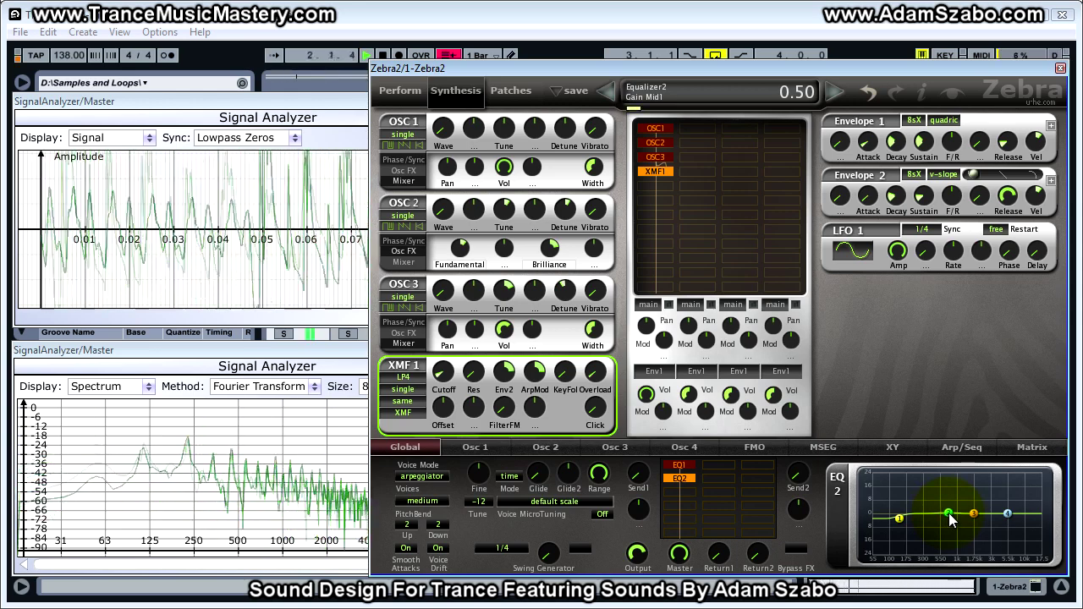
{"action": "left_click_drag", "start_coordinate": [948, 513], "coordinate": [951, 540]}
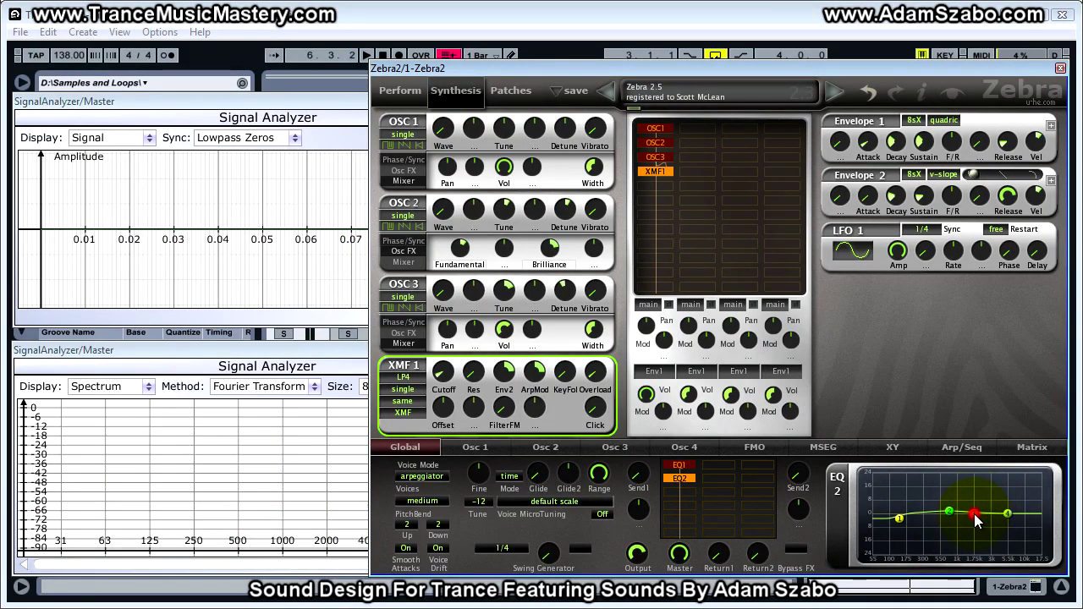
Move EQ2's Mid2 band to the highest frequency, boost its gain to 10.5, and set its Q to 19
{"action": "left_click_drag", "start_coordinate": [974, 514], "coordinate": [1063, 522]}
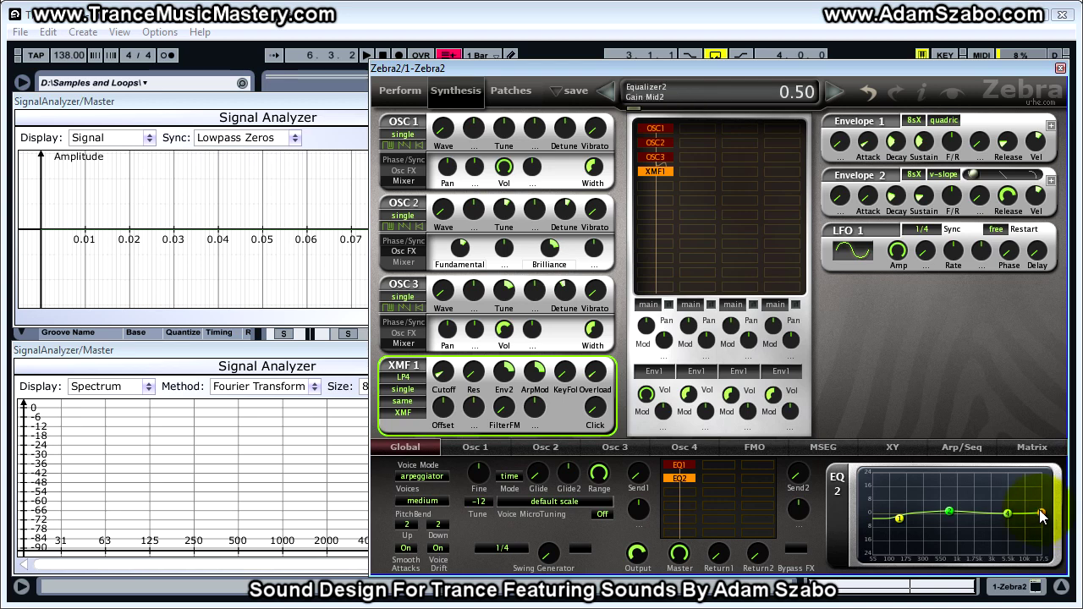
{"action": "mouse_move", "coordinate": [1043, 518]}
{"action": "left_mouse_down"}
{"action": "mouse_move", "coordinate": [1054, 523]}
{"action": "mouse_move", "coordinate": [1057, 501]}
{"action": "left_mouse_up"}
{"action": "key", "text": "space"}
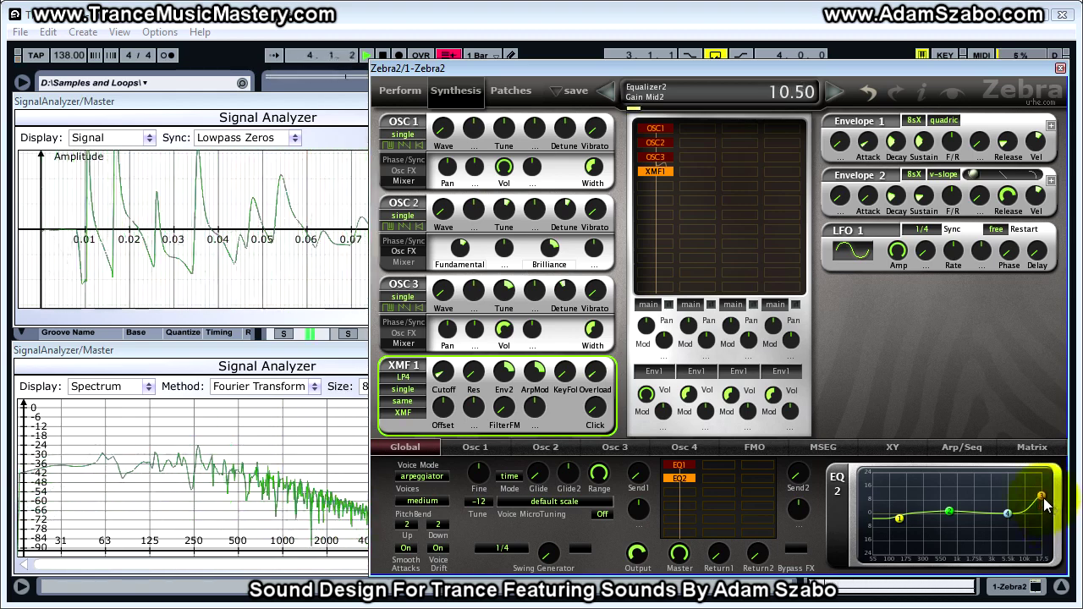
{"action": "scroll", "coordinate": [1043, 498], "scroll_direction": "up", "scroll_amount": 4}
{"action": "scroll", "coordinate": [1043, 504], "scroll_direction": "down", "scroll_amount": 3}
{"action": "scroll", "coordinate": [1043, 508], "scroll_direction": "up", "scroll_amount": 2}
{"action": "scroll", "coordinate": [1043, 513], "scroll_direction": "up", "scroll_amount": 2}
{"action": "scroll", "coordinate": [1043, 509], "scroll_direction": "up", "scroll_amount": 2}
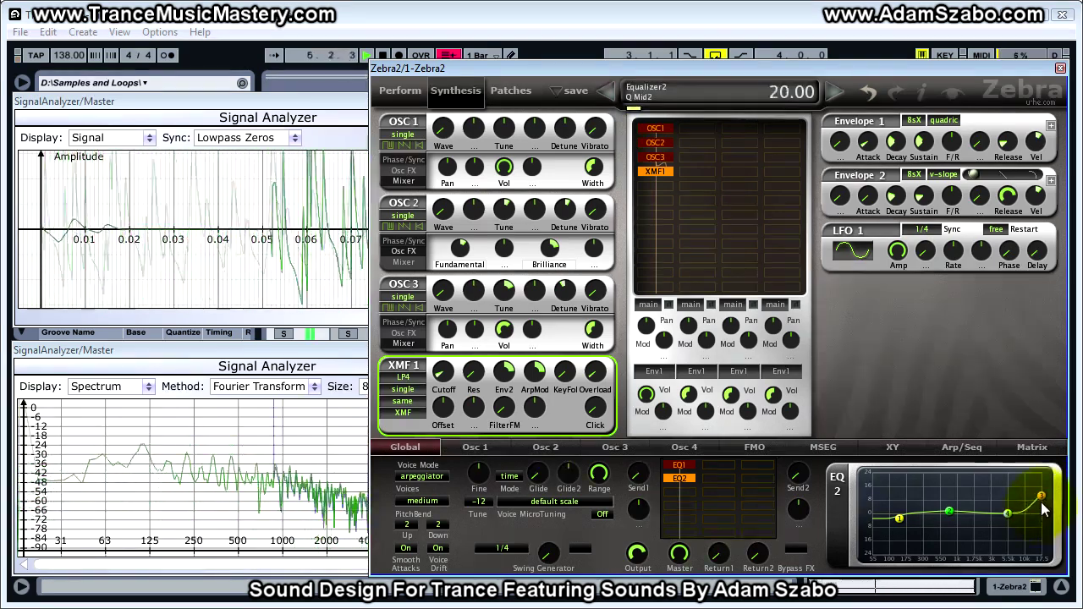
{"action": "scroll", "coordinate": [1043, 508], "scroll_direction": "down", "scroll_amount": 1}
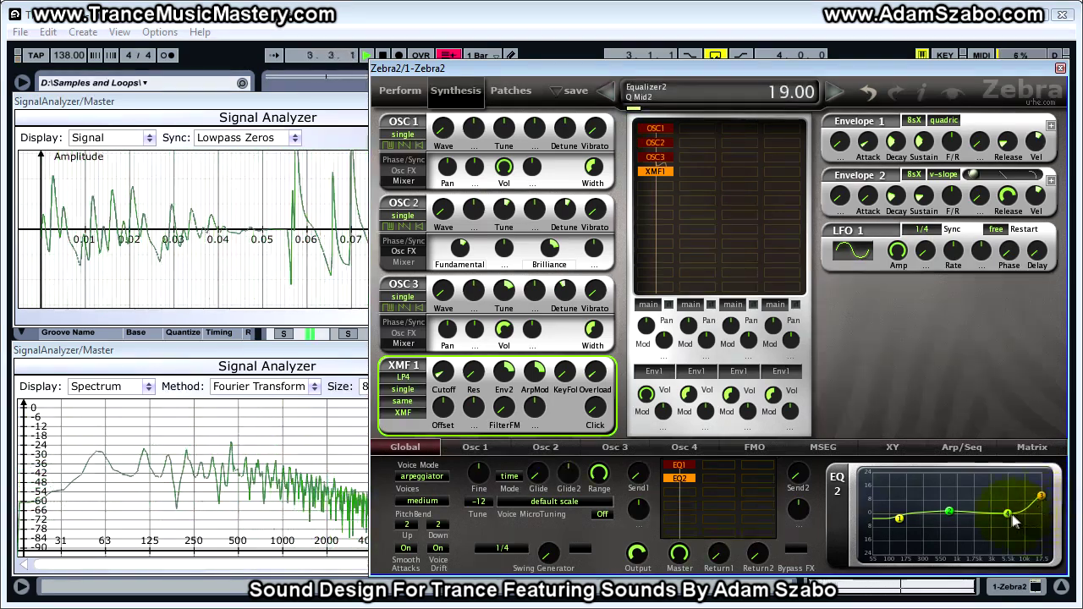
{"action": "key", "text": "space"}
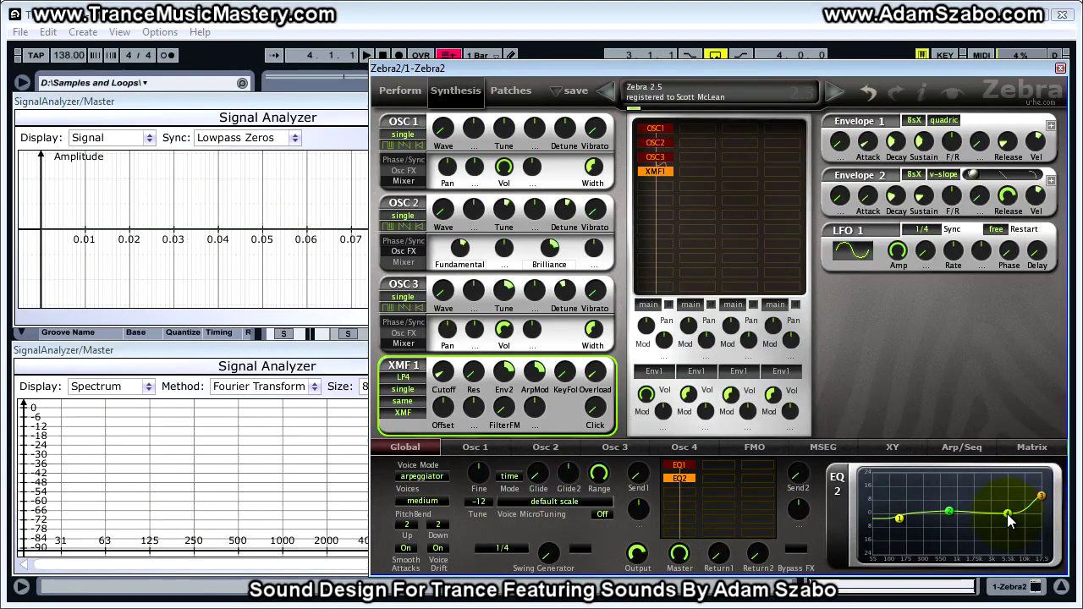
Move EQ2's high shelf slightly lower in frequency and set its gain to -2 while auditioning the pattern
{"action": "left_click", "coordinate": [1008, 515]}
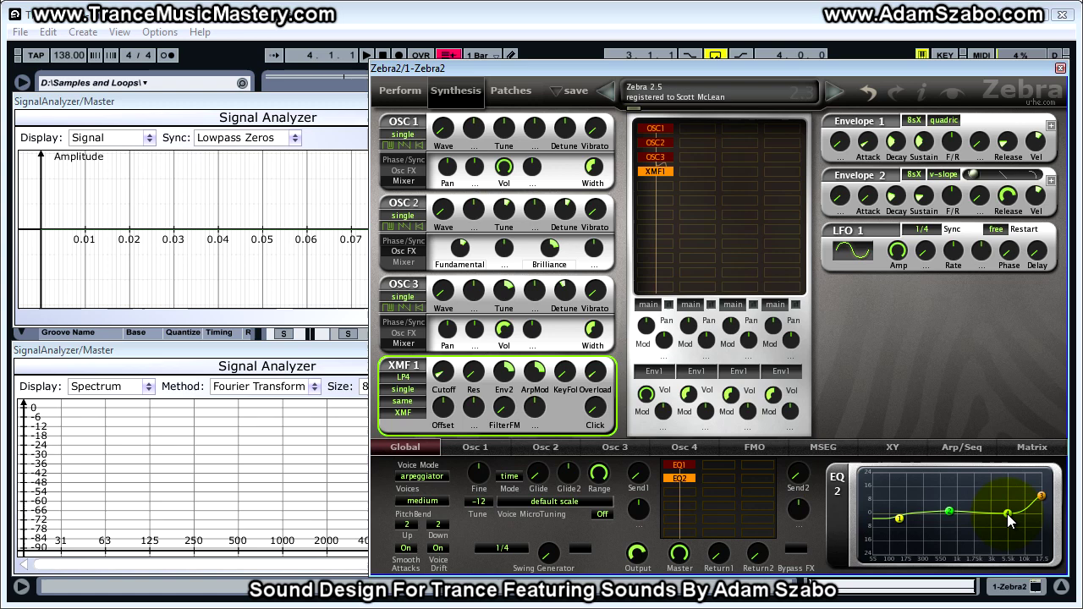
{"action": "mouse_move", "coordinate": [1009, 520]}
{"action": "left_click_drag", "start_coordinate": [1008, 520], "coordinate": [1006, 523]}
{"action": "key", "text": "space"}
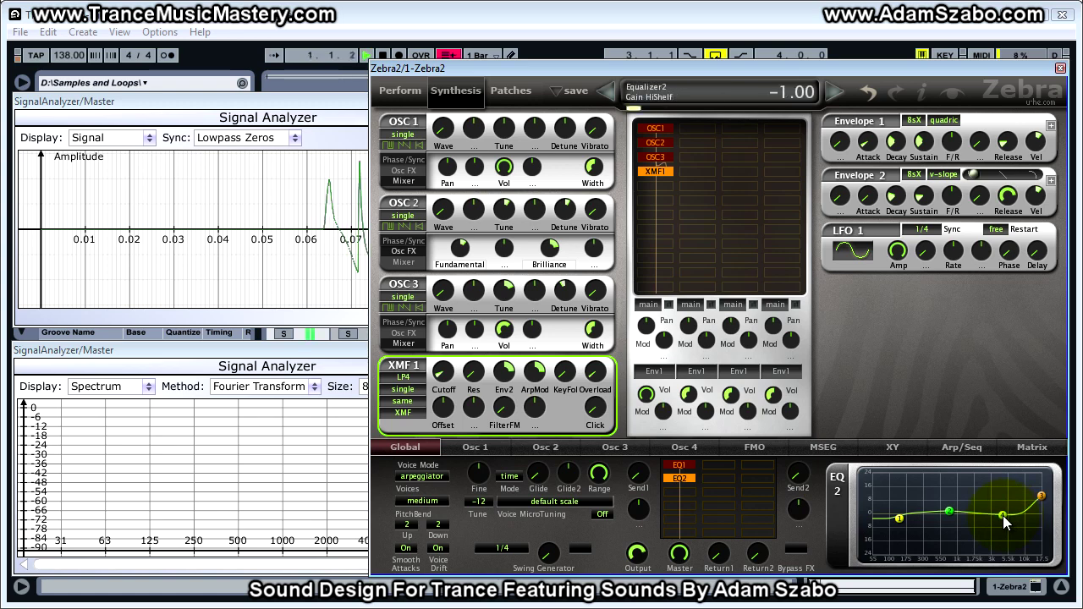
{"action": "left_click_drag", "start_coordinate": [1002, 516], "coordinate": [1003, 517]}
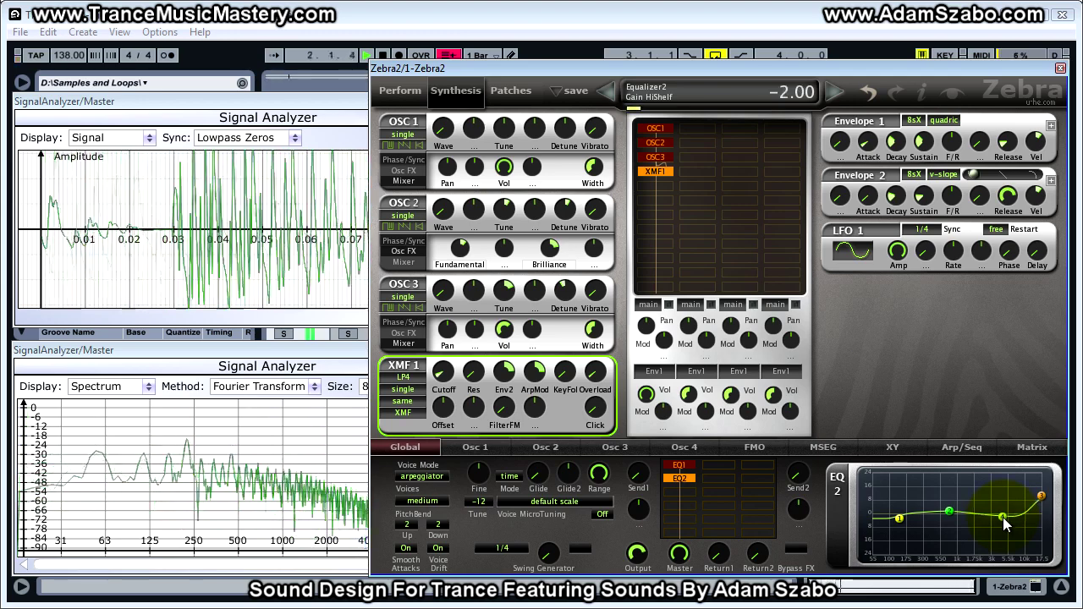
{"action": "key", "text": "space"}
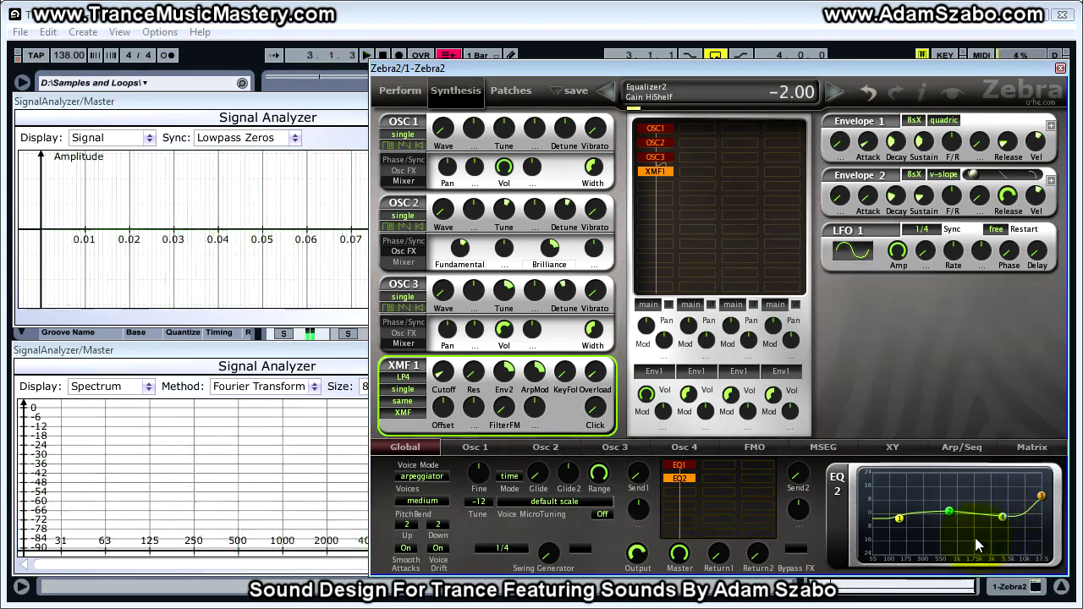
Compare the pattern with both EQ modules bypassed, then with EQ1 and EQ2 re-enabled one after the other
{"action": "left_click", "coordinate": [682, 465]}
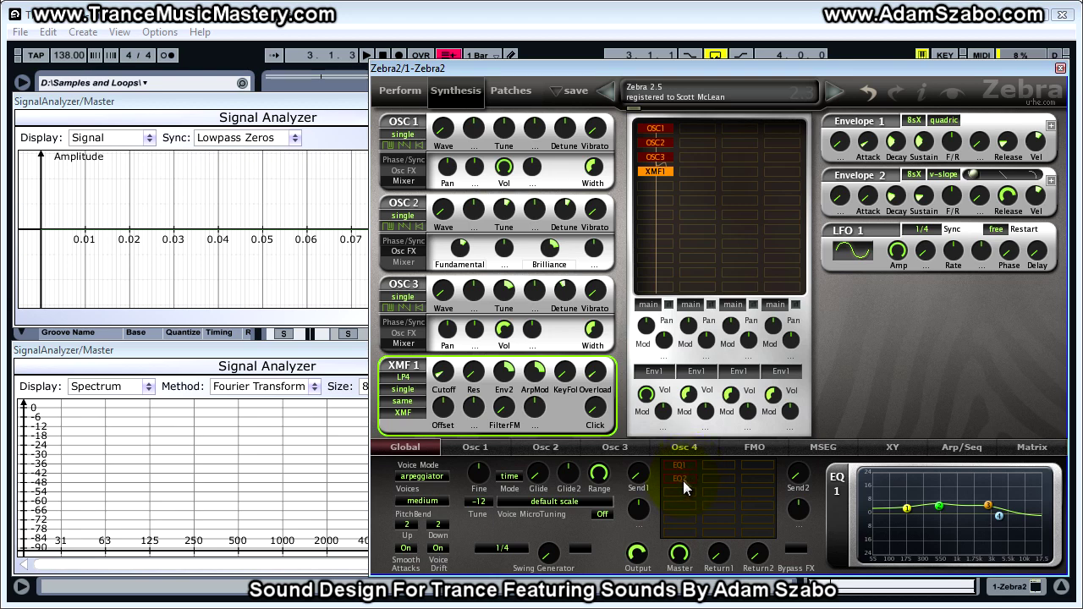
{"action": "key", "text": "space"}
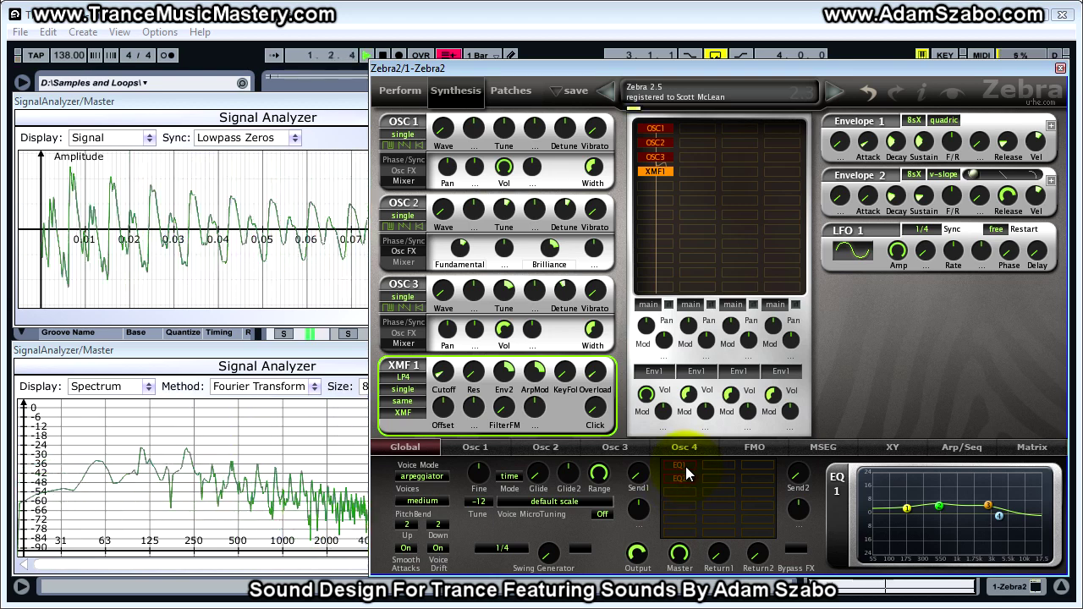
{"action": "left_click", "coordinate": [686, 466]}
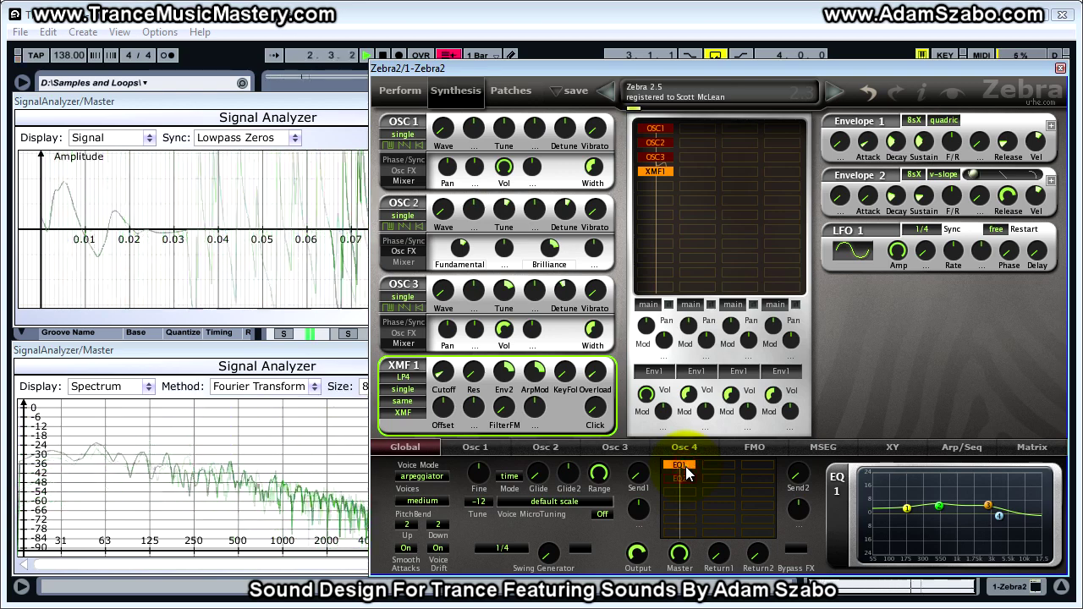
{"action": "left_click", "coordinate": [685, 479]}
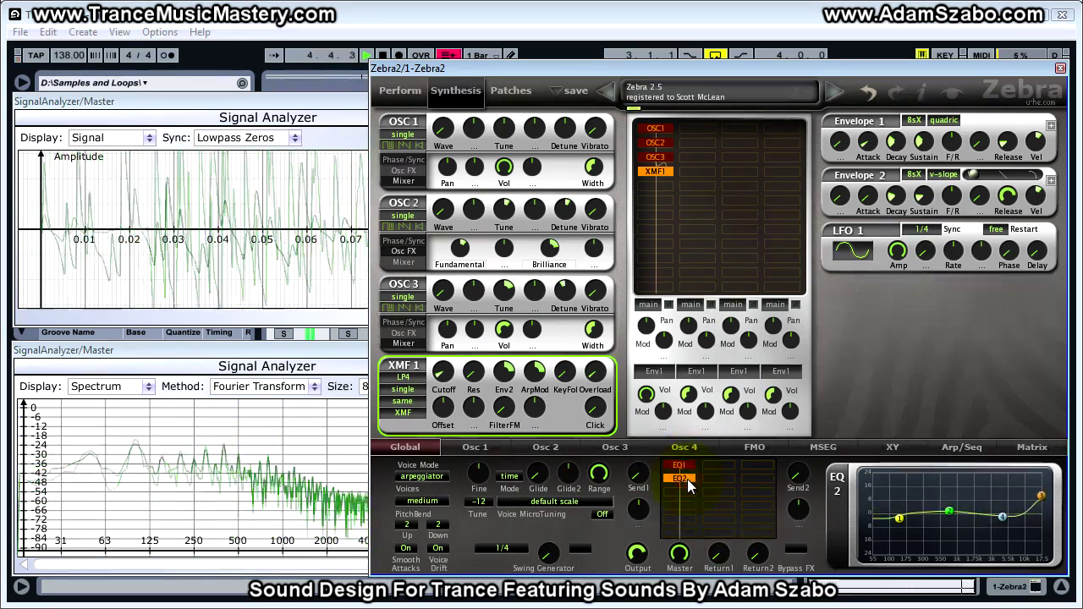
Compare the pattern with the EQ2 module bypassed and re-enabled
{"action": "left_click", "coordinate": [687, 479]}
{"action": "left_click", "coordinate": [687, 478]}
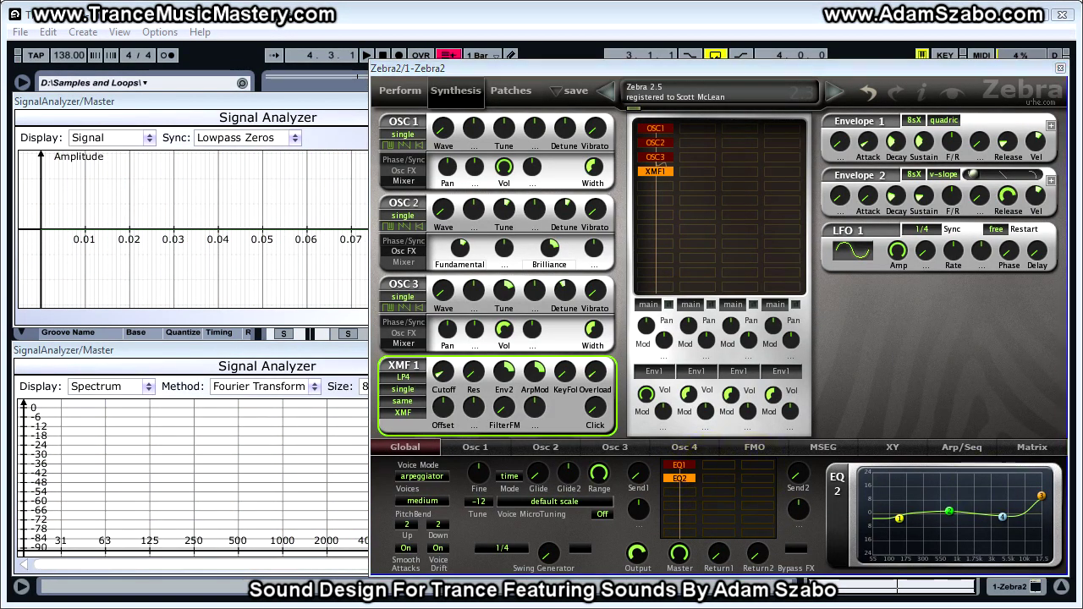
Add a Delay1 module after EQ2, lower its Ratio1, and set its Sync2 time to 1/8 dot
{"action": "left_click", "coordinate": [902, 494]}
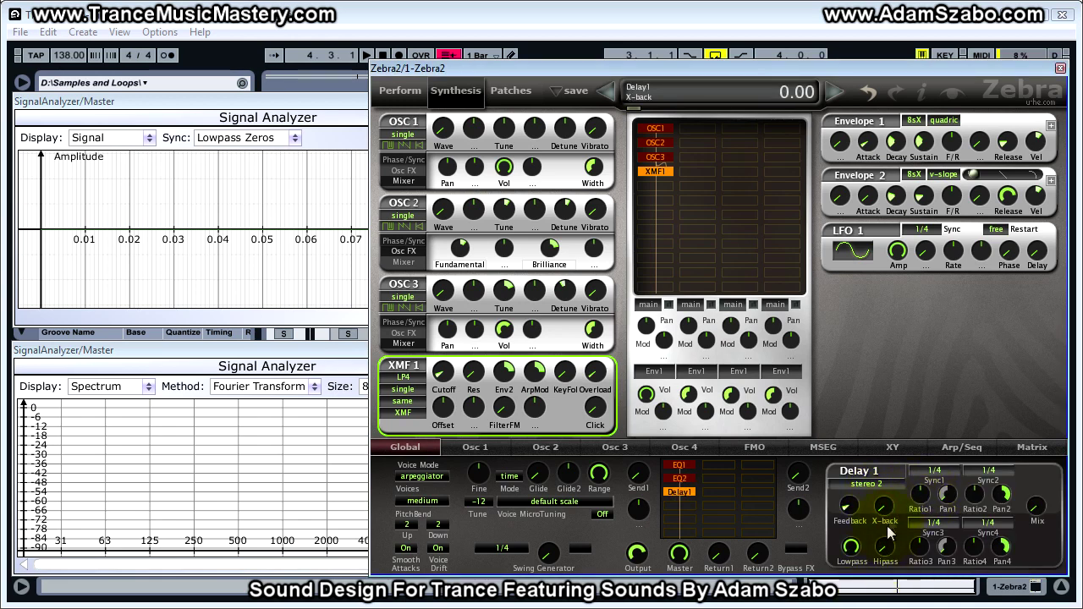
{"action": "left_click_drag", "start_coordinate": [921, 491], "coordinate": [919, 506]}
{"action": "left_click", "coordinate": [934, 470]}
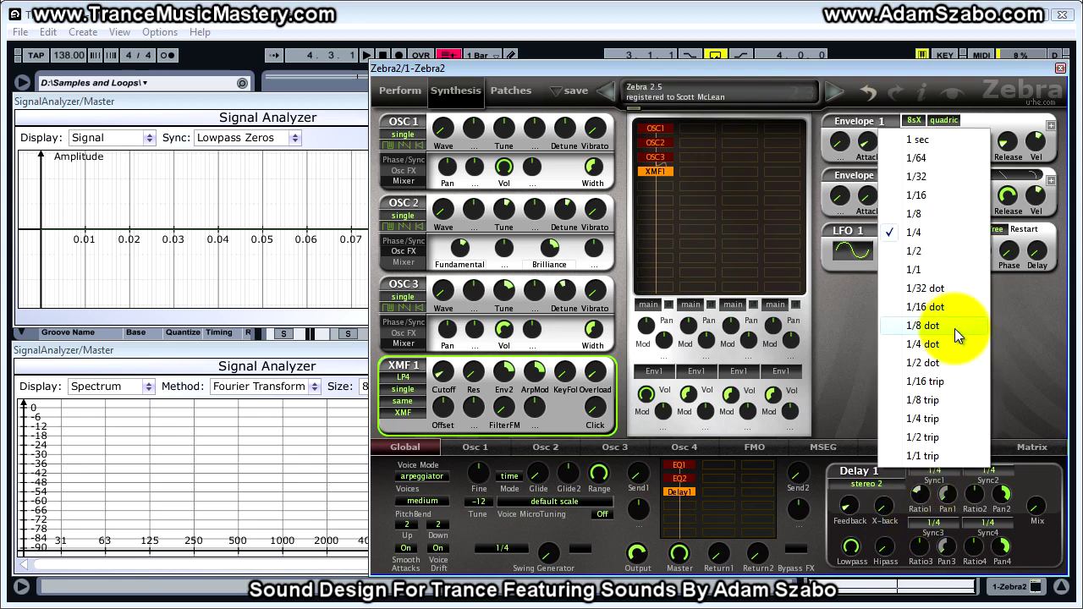
{"action": "left_click", "coordinate": [947, 324]}
Raise Delay1's feedback above 17 and bring its mix up to a low level while auditioning the pattern
{"action": "left_click_drag", "start_coordinate": [848, 508], "coordinate": [849, 506]}
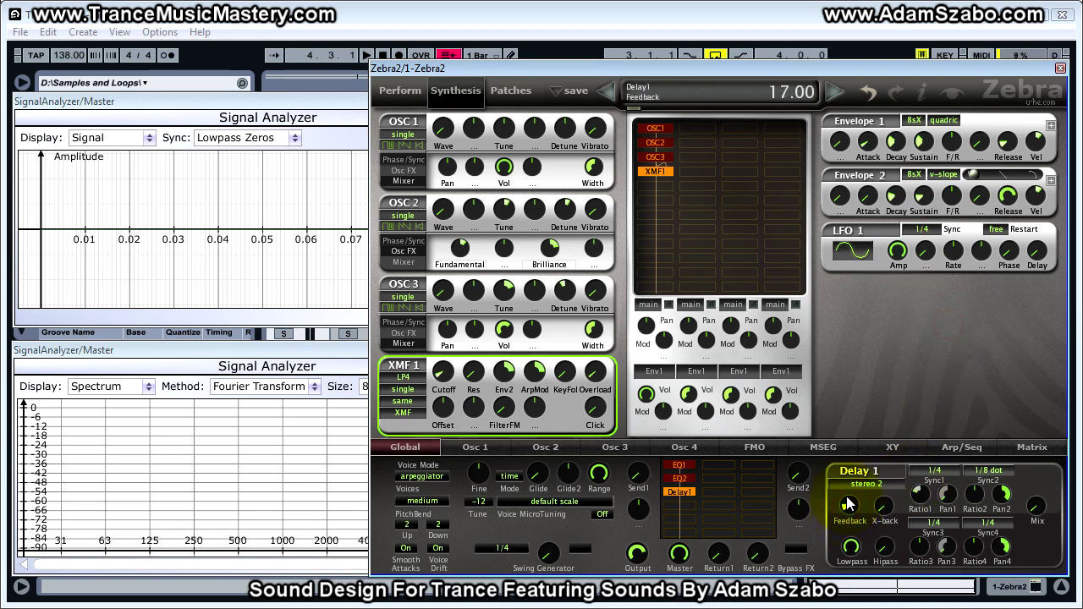
{"action": "left_click_drag", "start_coordinate": [846, 481], "coordinate": [846, 476]}
{"action": "left_click", "coordinate": [1035, 511]}
{"action": "left_click_drag", "start_coordinate": [1034, 512], "coordinate": [1052, 606]}
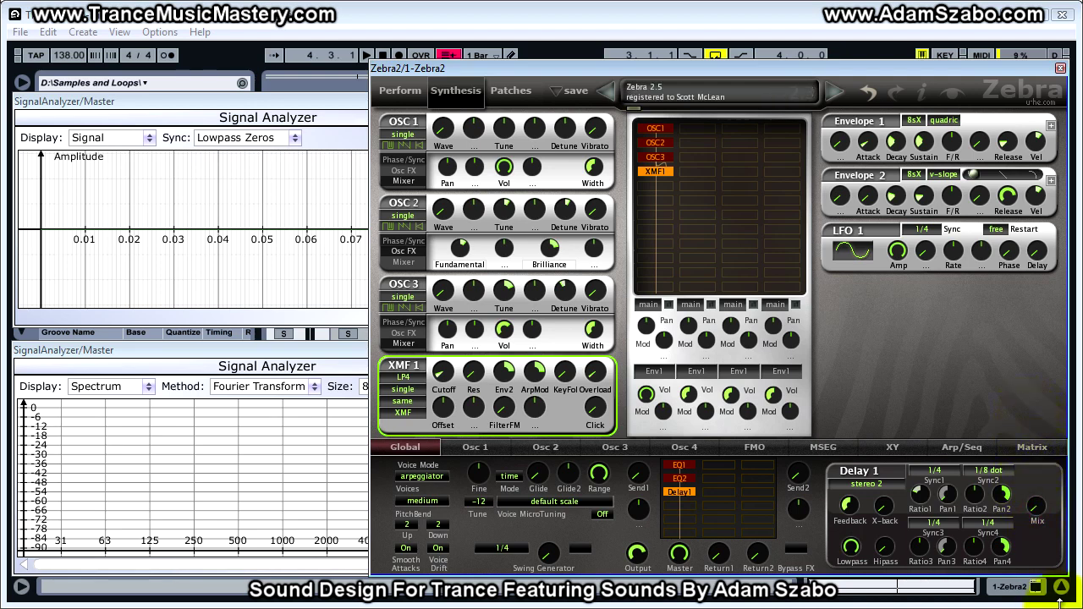
{"action": "key", "text": "space"}
{"action": "left_click_drag", "start_coordinate": [1040, 512], "coordinate": [1036, 462]}
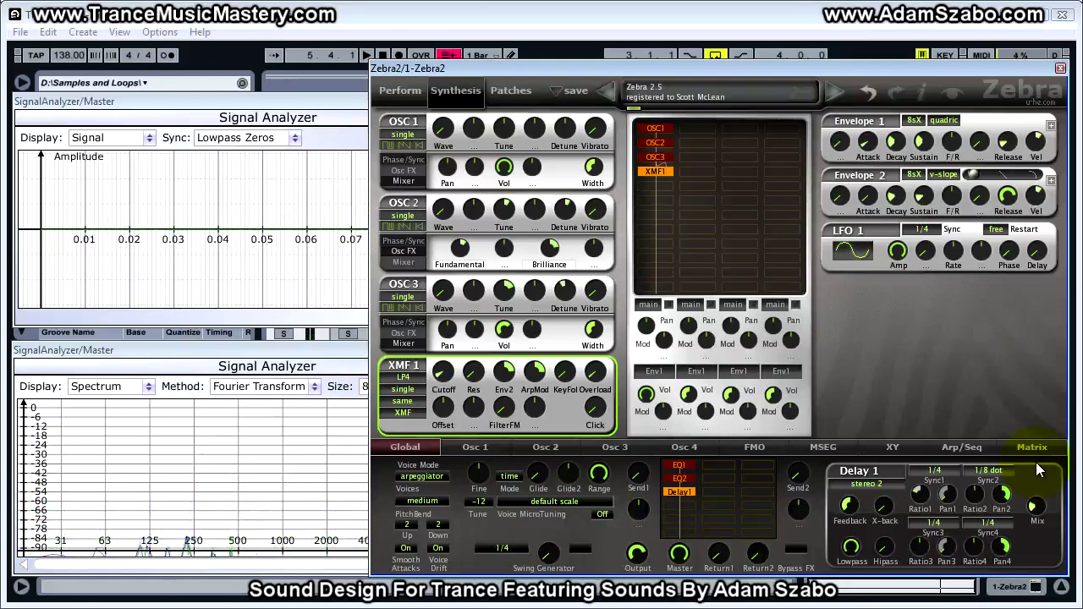
Add the Rev1 reverb module after Delay1 and go over its Dry, Wet, PreDelay and Speed controls
{"action": "left_click", "coordinate": [690, 504]}
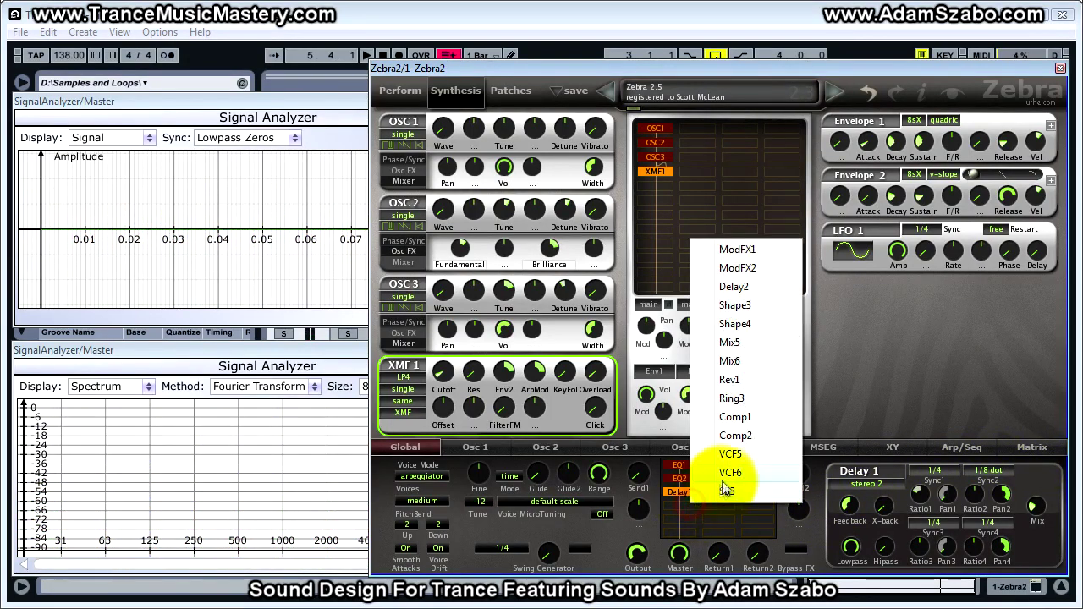
{"action": "left_click", "coordinate": [730, 380]}
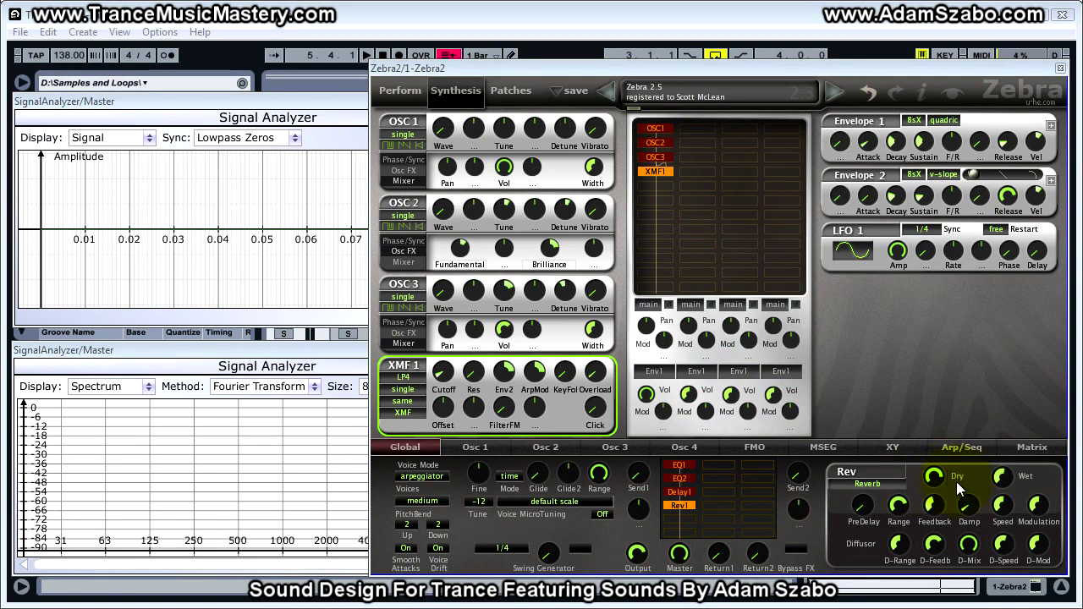
{"action": "mouse_move", "coordinate": [938, 479]}
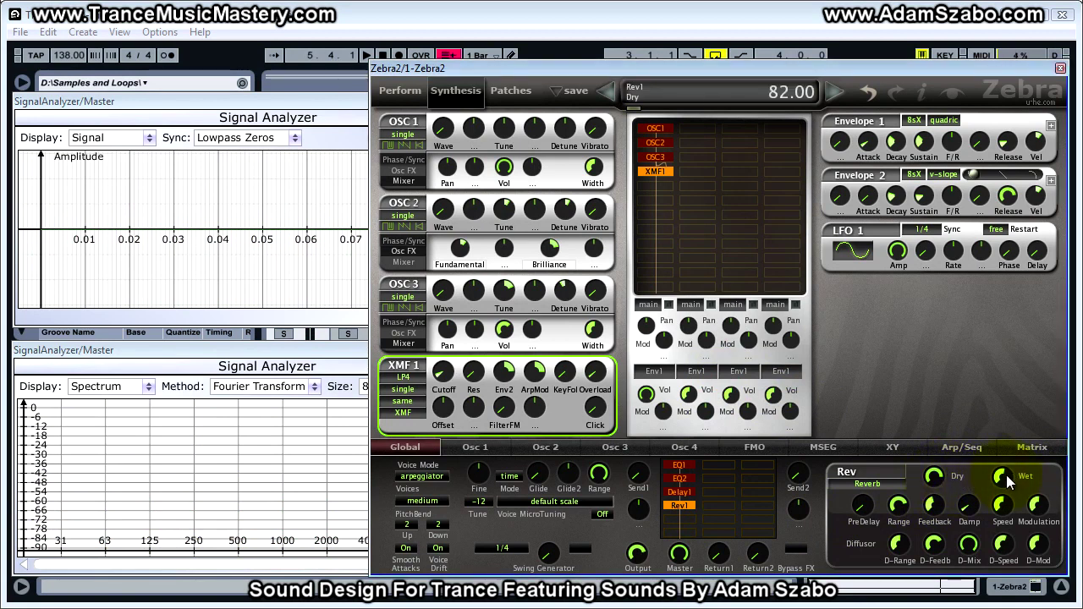
{"action": "left_click", "coordinate": [932, 479]}
{"action": "left_click_drag", "start_coordinate": [1002, 480], "coordinate": [1005, 482]}
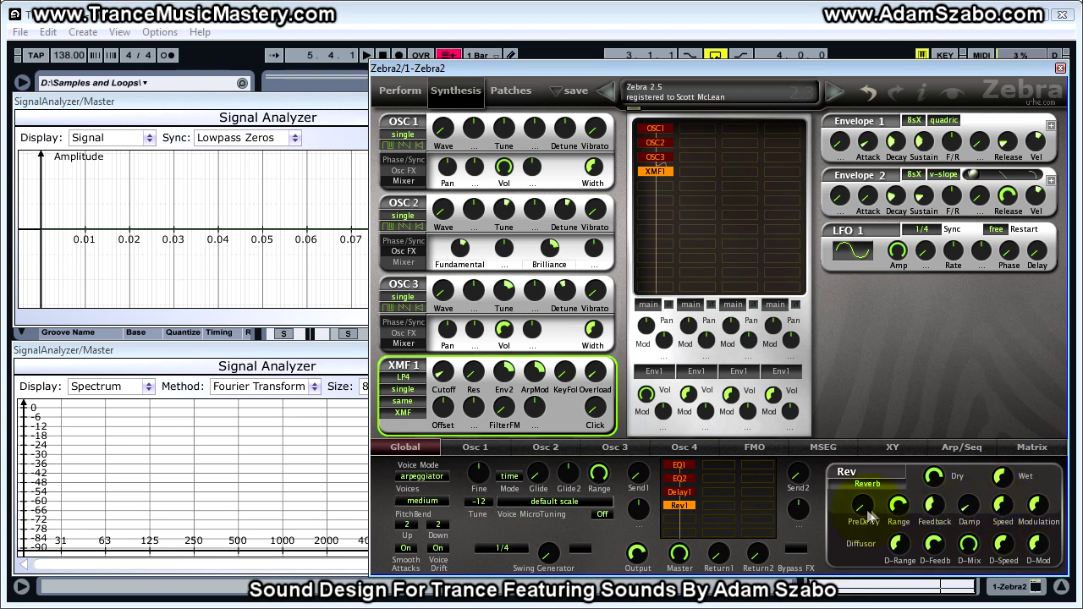
{"action": "left_click", "coordinate": [999, 506]}
Set the reverb's Dry level to 78.50 and reduce its Wet level to a low amount during playback
{"action": "left_click", "coordinate": [934, 478]}
{"action": "key", "text": "space"}
{"action": "left_click_drag", "start_coordinate": [935, 478], "coordinate": [935, 480]}
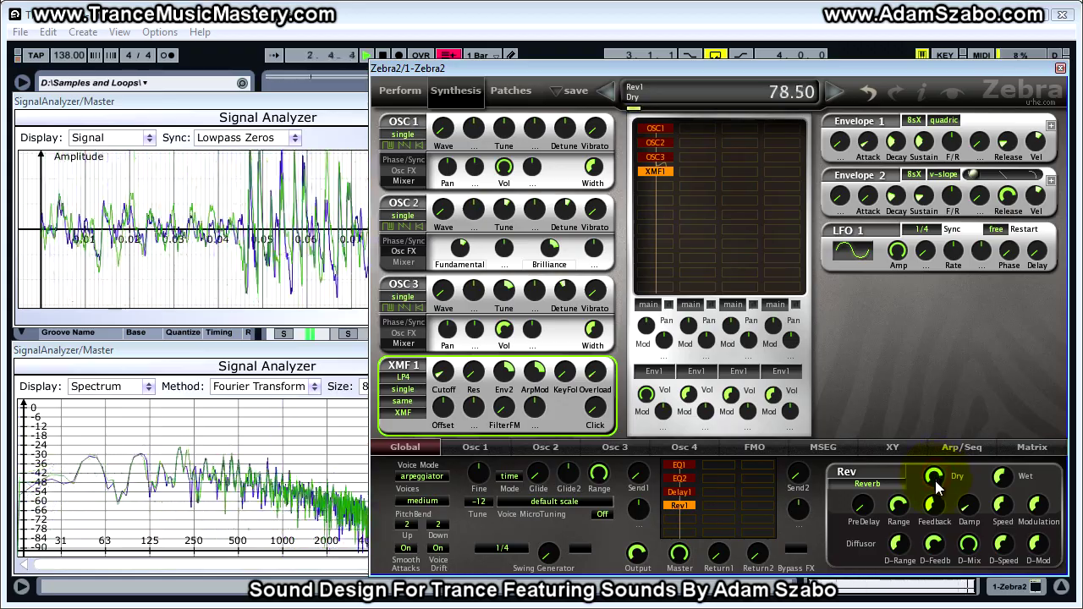
{"action": "left_click", "coordinate": [1009, 488]}
{"action": "left_click_drag", "start_coordinate": [1011, 489], "coordinate": [1005, 533]}
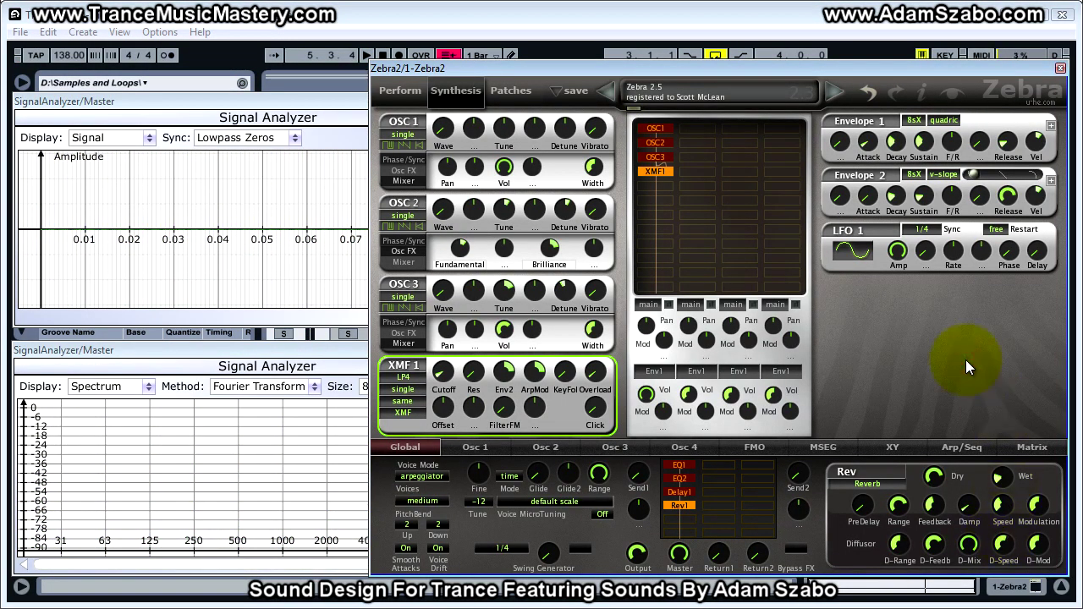
Play the pattern with the delay and reverb active and show the arpeggiator step settings
{"action": "key", "text": "space"}
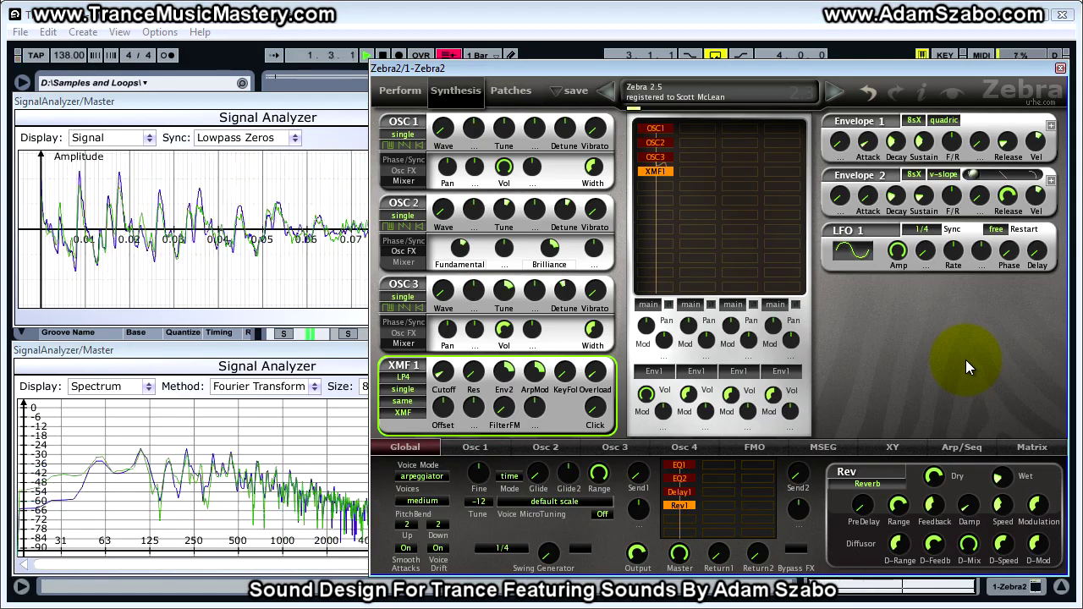
{"action": "left_click", "coordinate": [957, 448]}
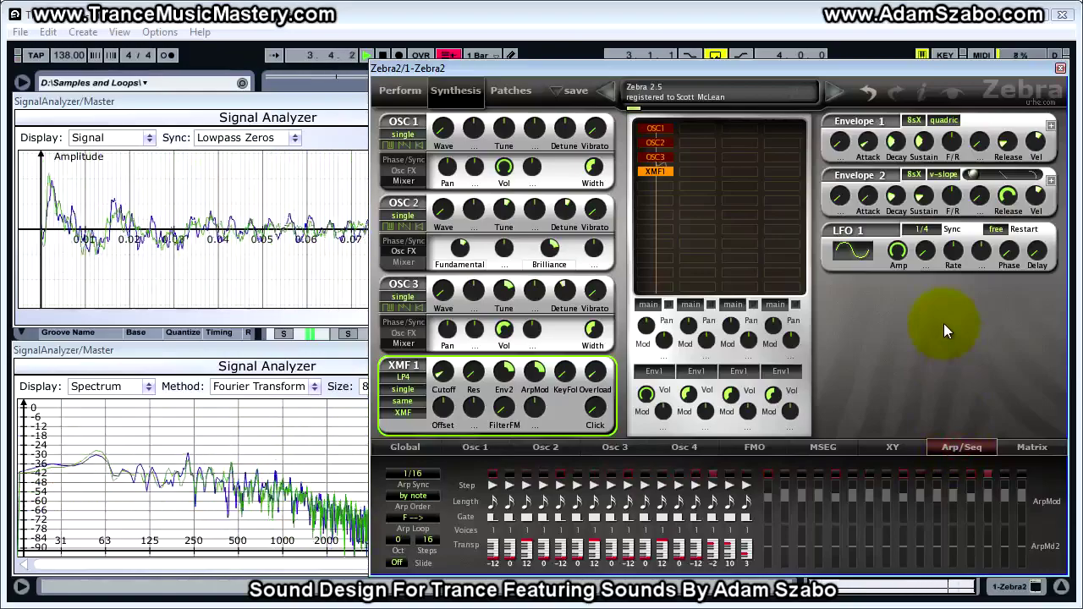